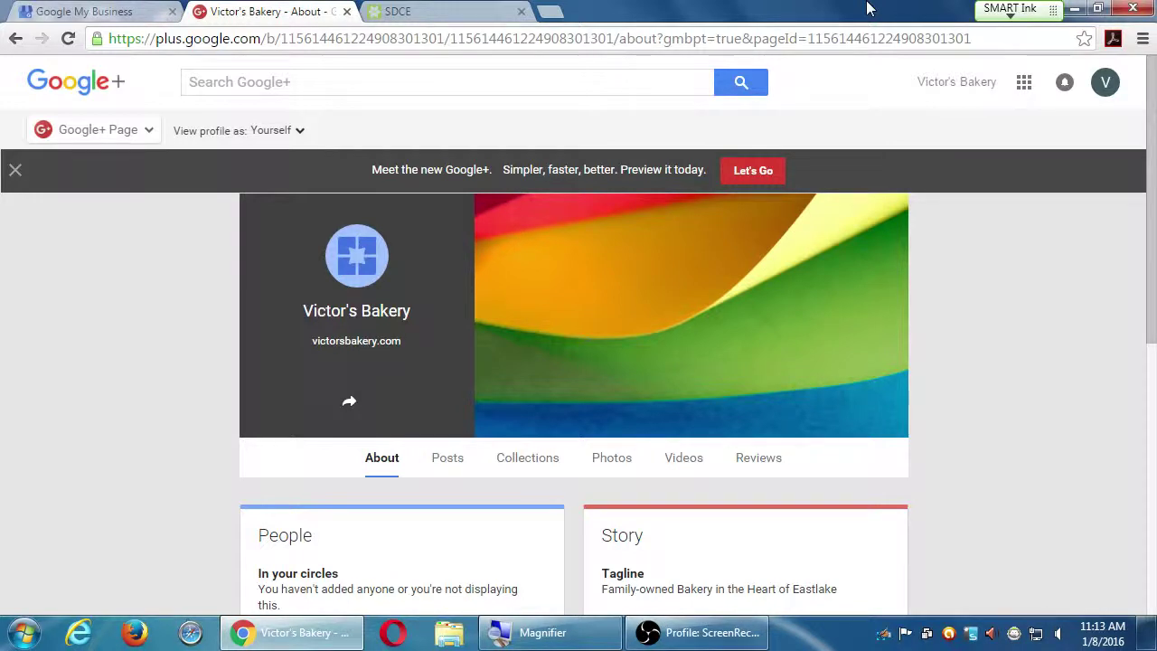
Accept the 'Meet the new Google+' offer to switch the About page to the new design.
{"action": "scroll", "coordinate": [839, 589], "scroll_direction": "down", "scroll_amount": 3}
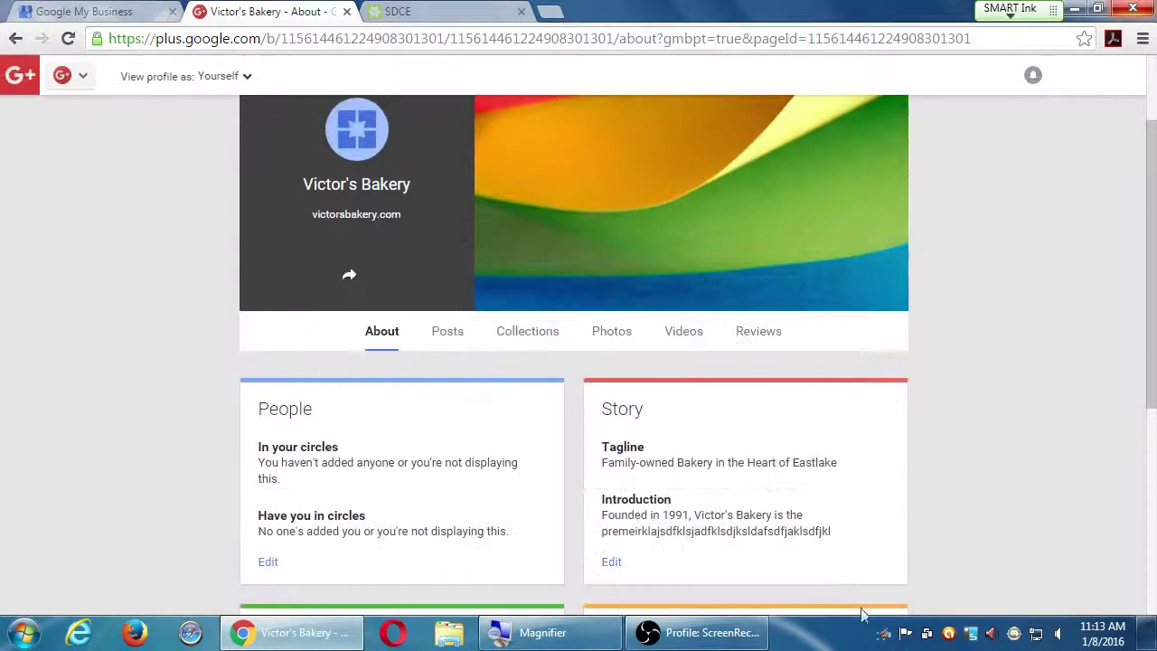
{"action": "scroll", "coordinate": [651, 478], "scroll_direction": "down", "scroll_amount": 4}
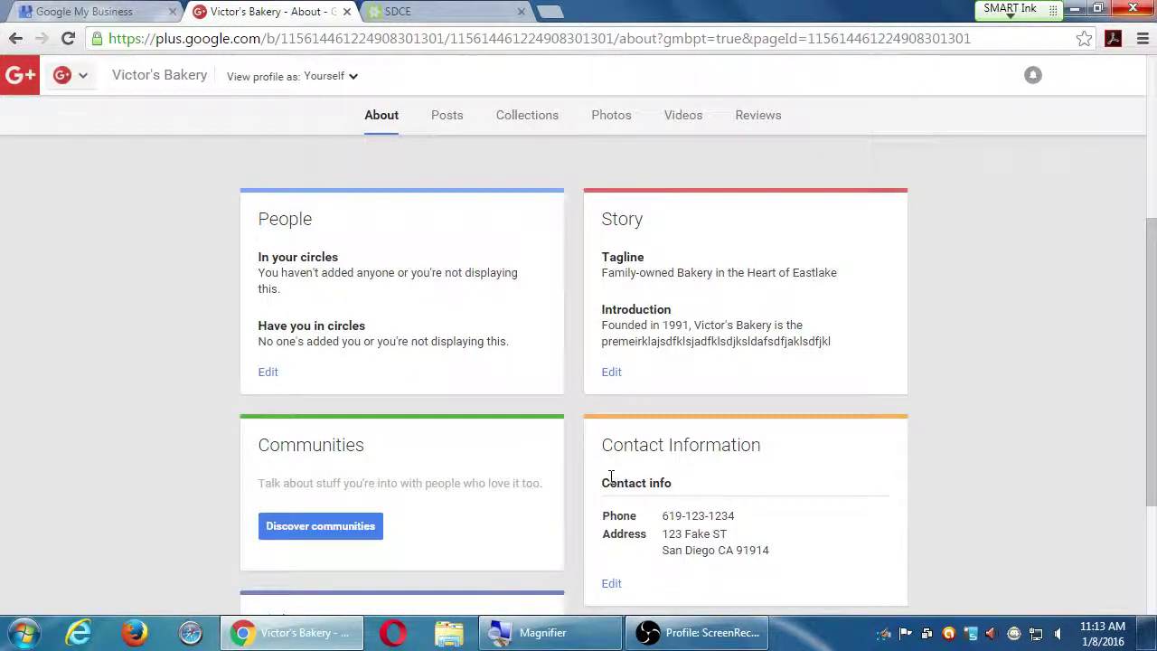
{"action": "scroll", "coordinate": [611, 477], "scroll_direction": "down", "scroll_amount": 4}
{"action": "scroll", "coordinate": [612, 488], "scroll_direction": "up", "scroll_amount": 4}
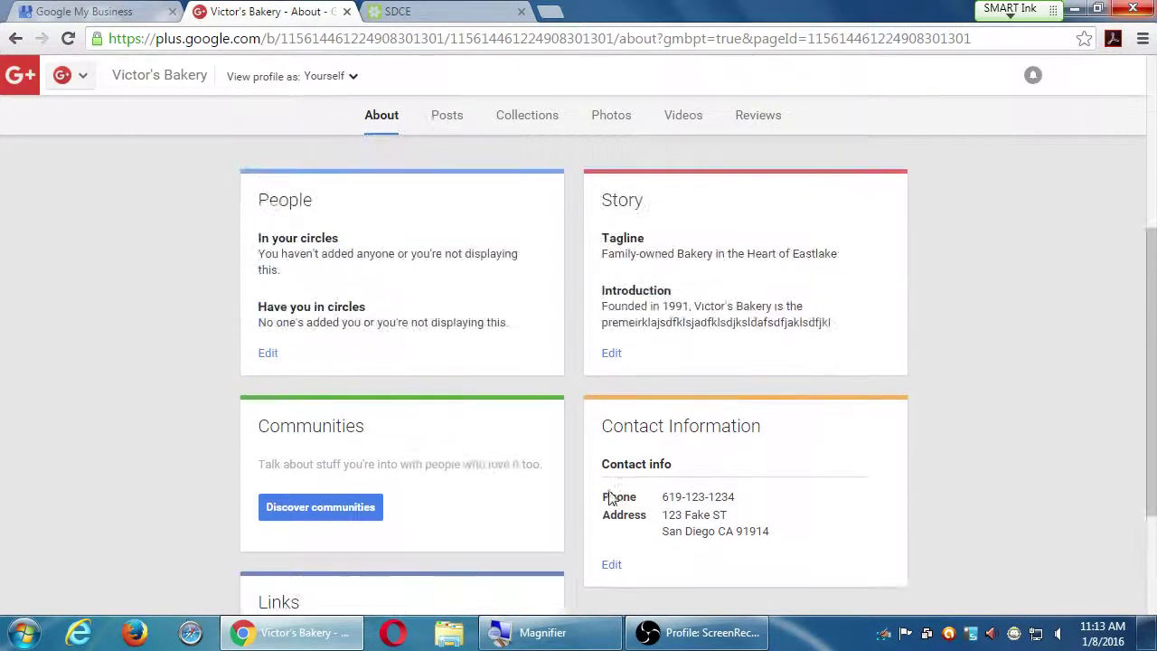
{"action": "scroll", "coordinate": [561, 543], "scroll_direction": "up", "scroll_amount": 5}
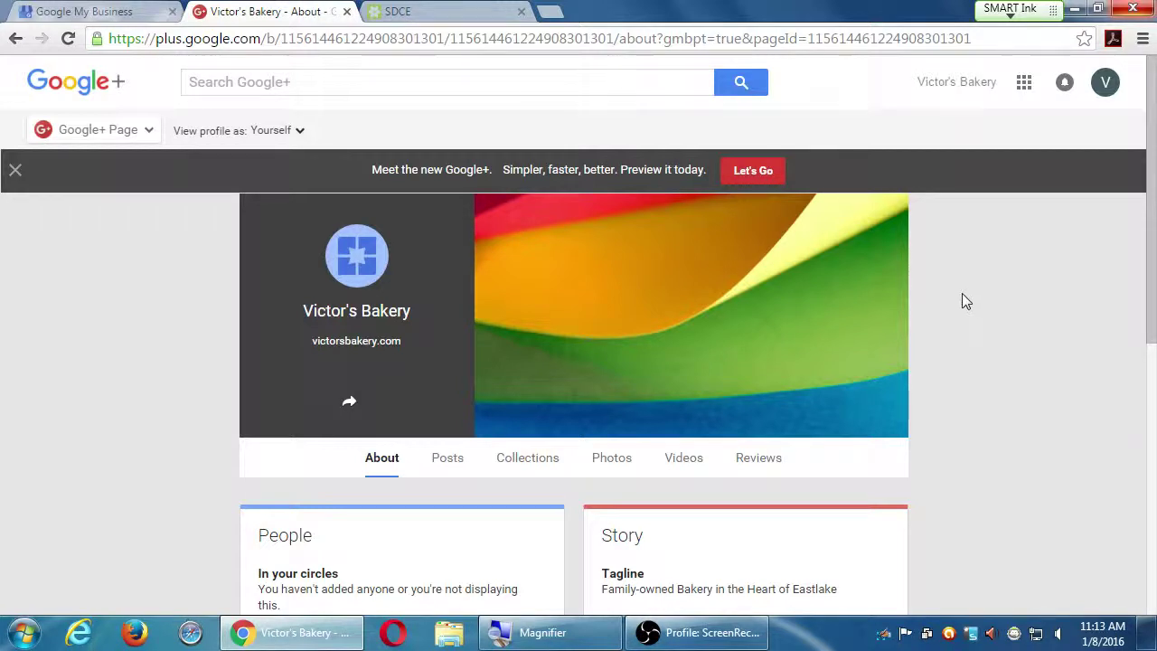
{"action": "left_click", "coordinate": [761, 173]}
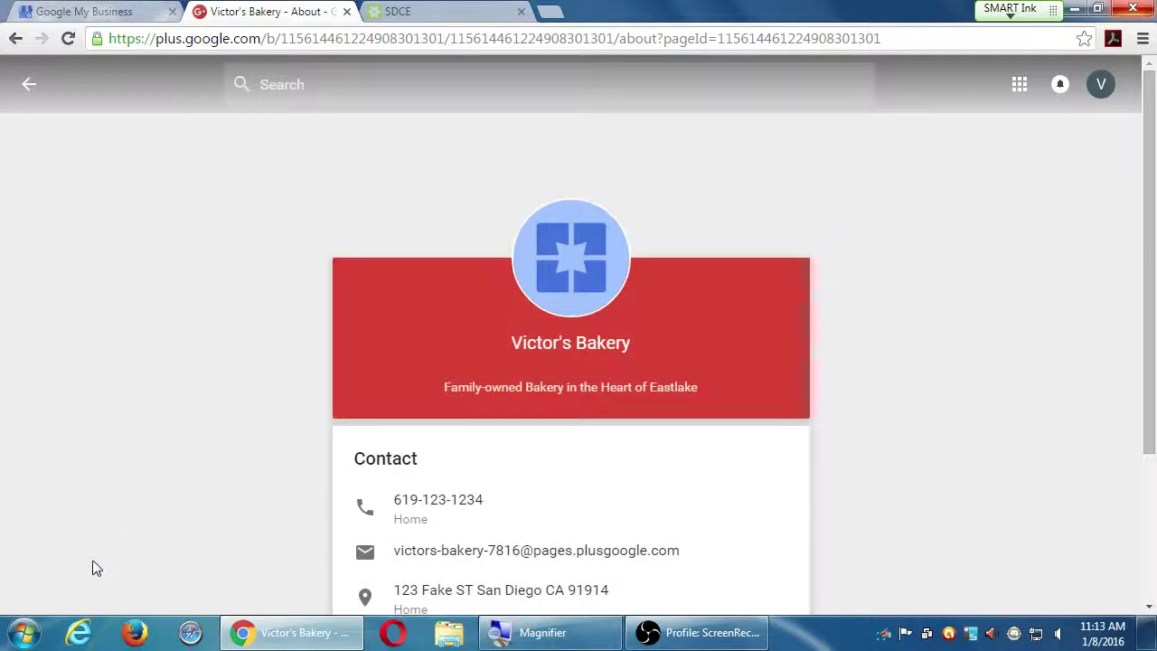
Review the new About page's contact details and links, and check the account list.
{"action": "scroll", "coordinate": [784, 464], "scroll_direction": "down", "scroll_amount": 1}
{"action": "scroll", "coordinate": [787, 466], "scroll_direction": "down", "scroll_amount": 2}
{"action": "scroll", "coordinate": [798, 467], "scroll_direction": "up", "scroll_amount": 1}
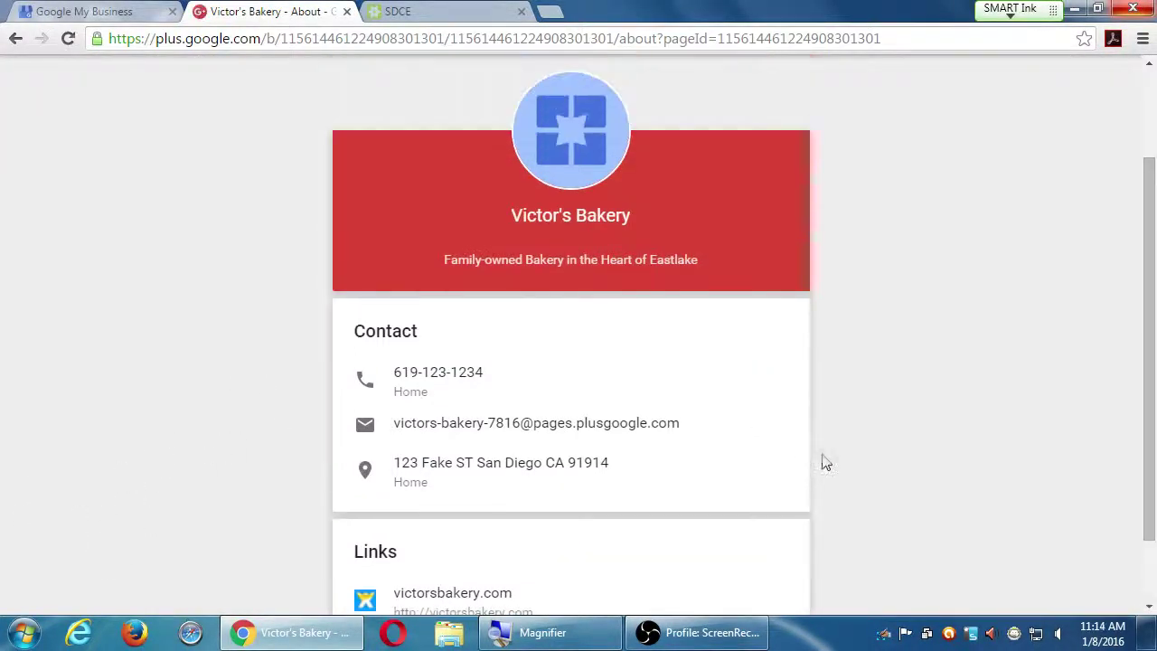
{"action": "scroll", "coordinate": [820, 456], "scroll_direction": "up", "scroll_amount": 2}
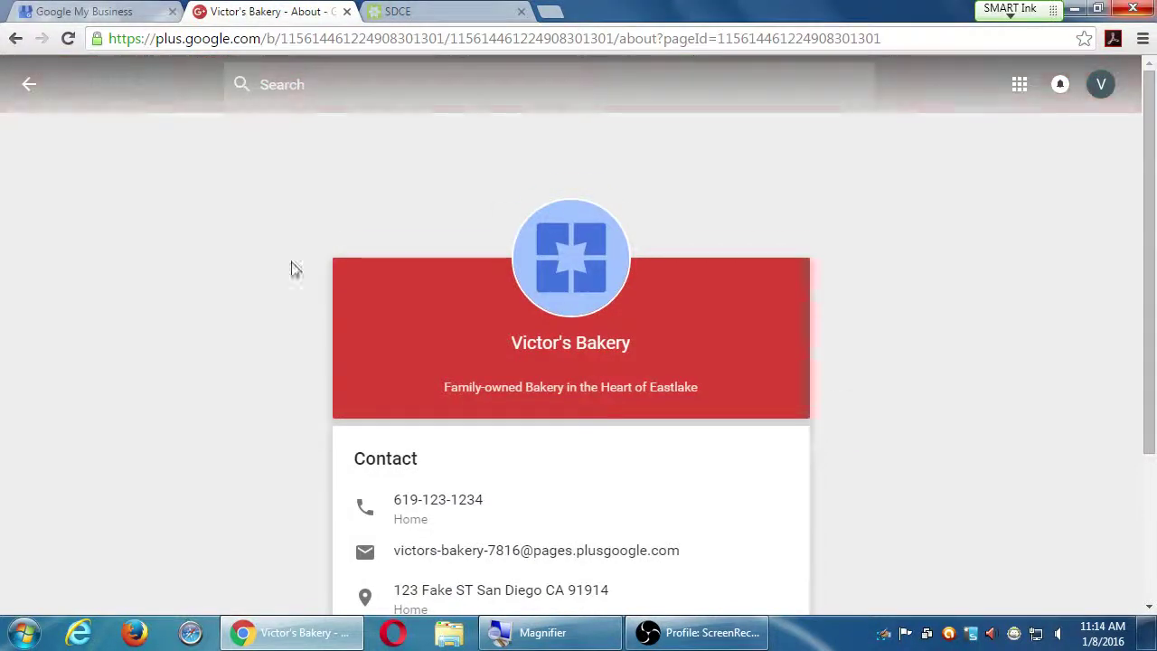
{"action": "scroll", "coordinate": [211, 149], "scroll_direction": "down", "scroll_amount": 2}
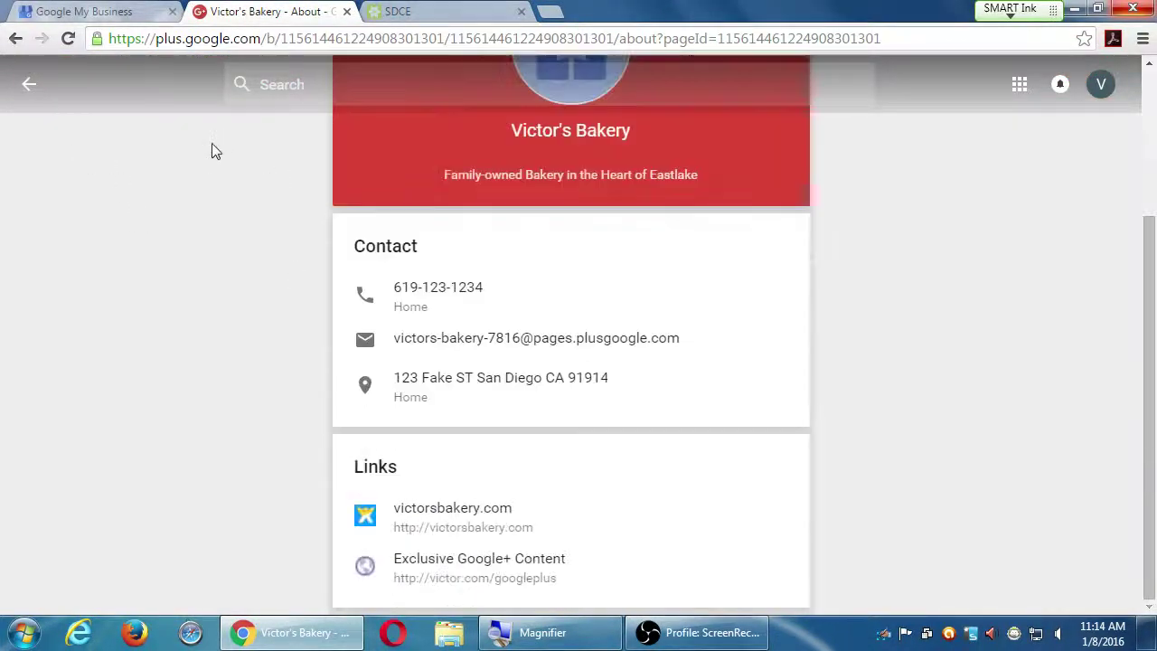
{"action": "scroll", "coordinate": [226, 149], "scroll_direction": "up", "scroll_amount": 2}
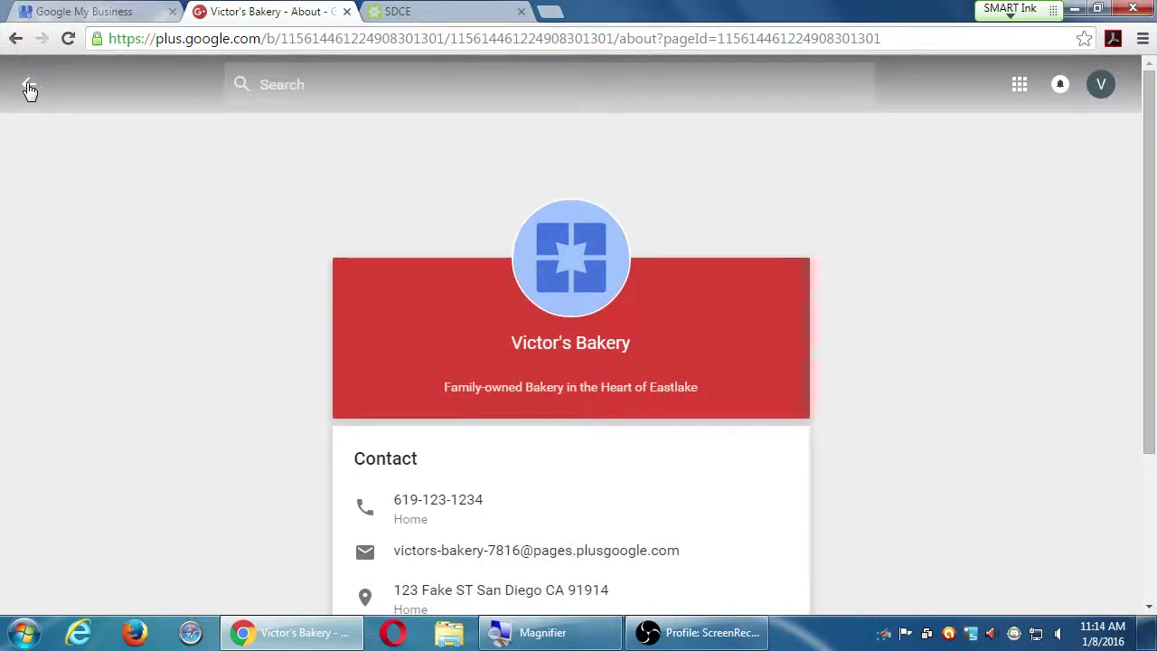
{"action": "left_click", "coordinate": [1099, 87]}
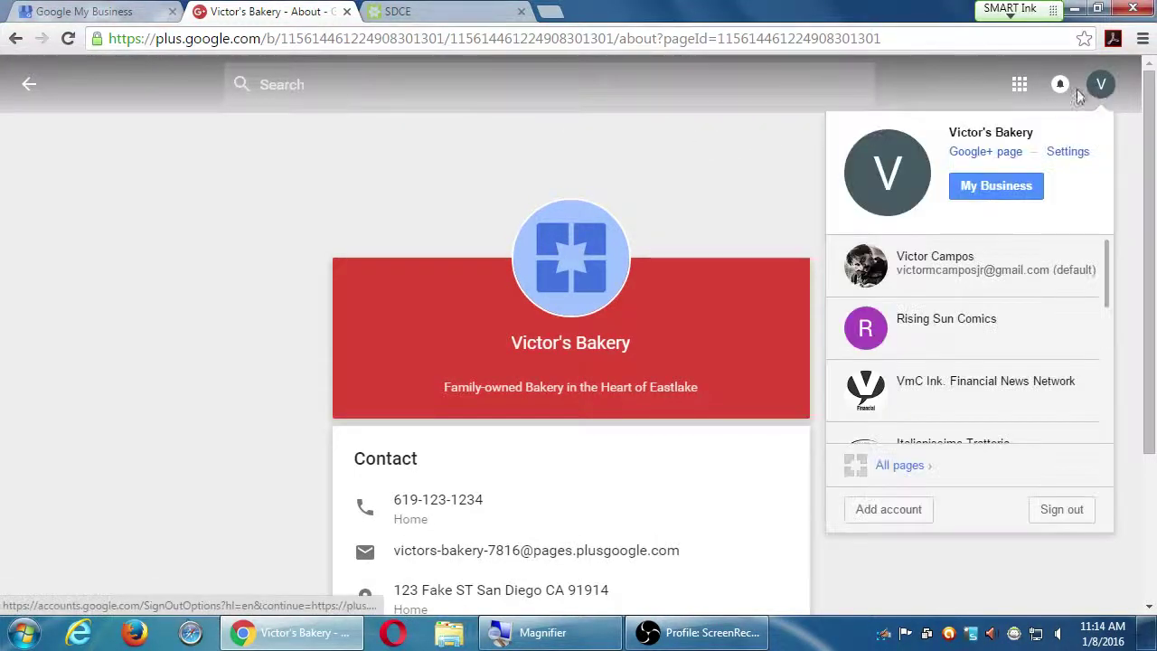
{"action": "left_click", "coordinate": [173, 171]}
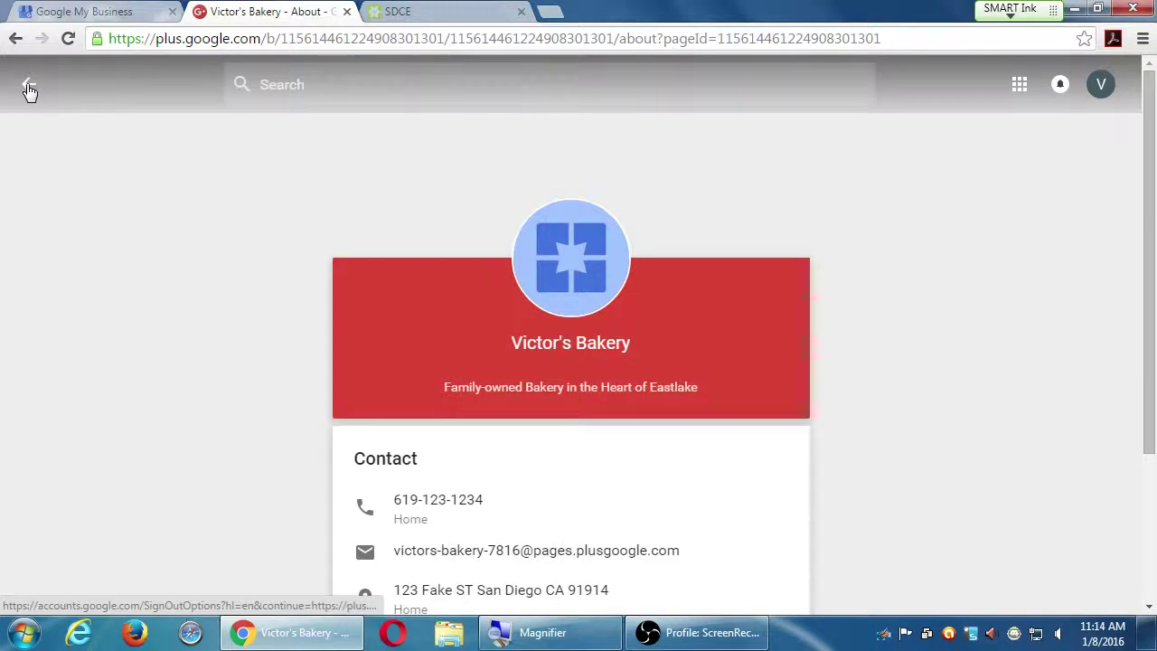
{"action": "scroll", "coordinate": [112, 351], "scroll_direction": "down", "scroll_amount": 2}
{"action": "scroll", "coordinate": [111, 351], "scroll_direction": "up", "scroll_amount": 2}
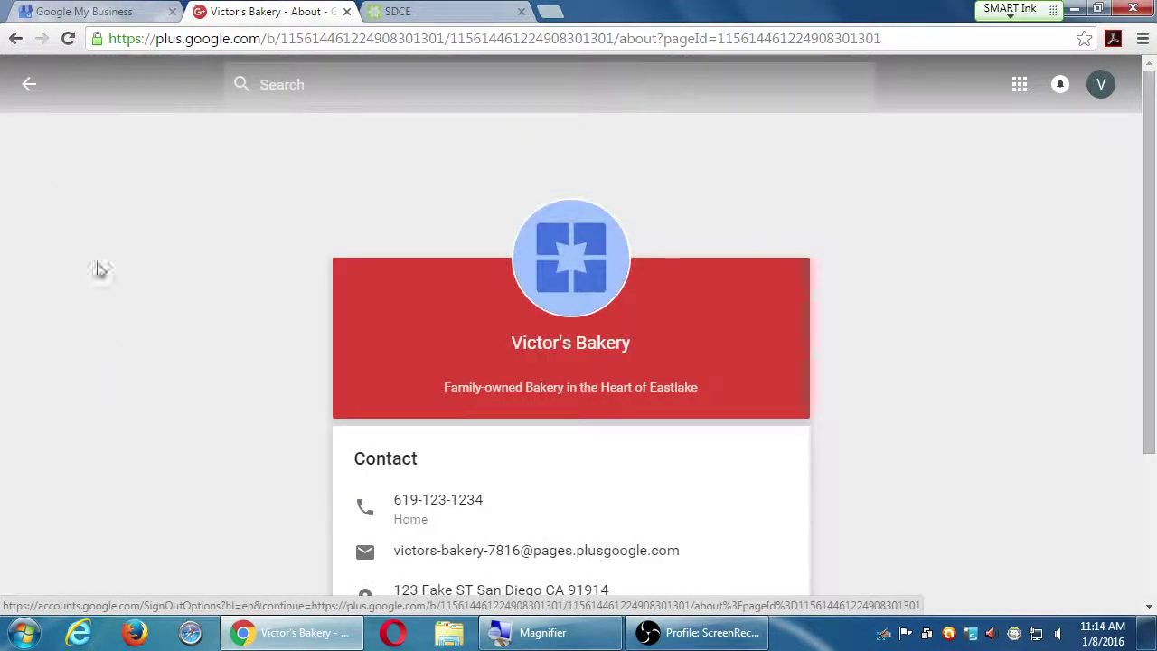
Go back from the About page to the new-design Home stream.
{"action": "left_click", "coordinate": [32, 86]}
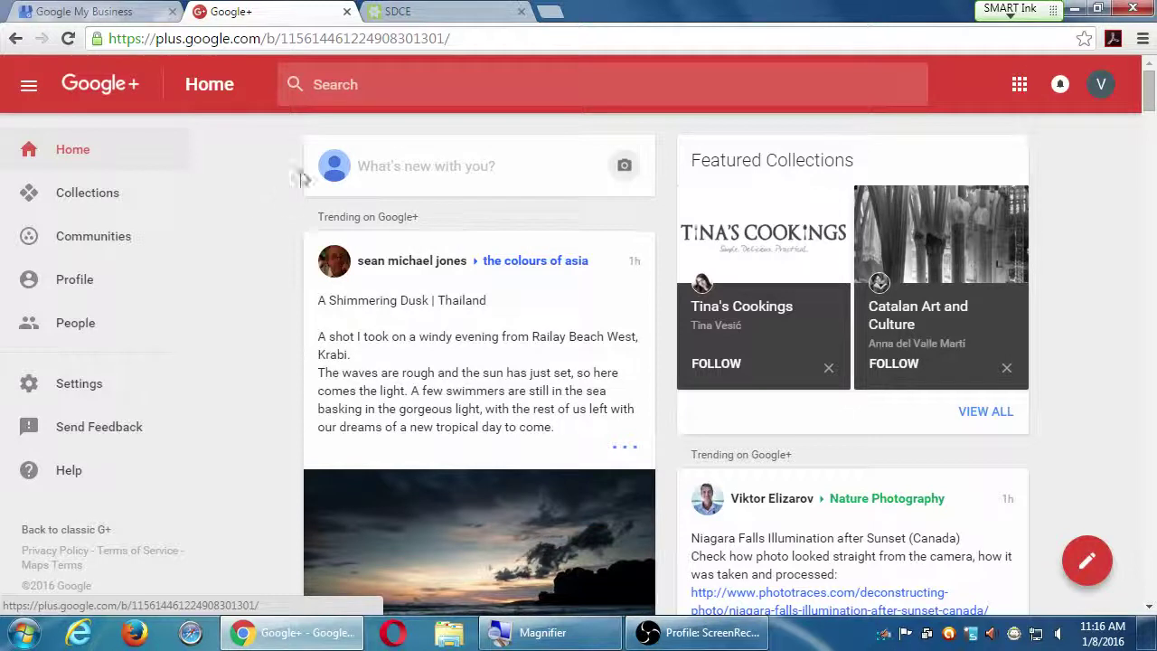
{"action": "left_click", "coordinate": [29, 92]}
{"action": "left_click", "coordinate": [29, 90]}
{"action": "left_click", "coordinate": [29, 90]}
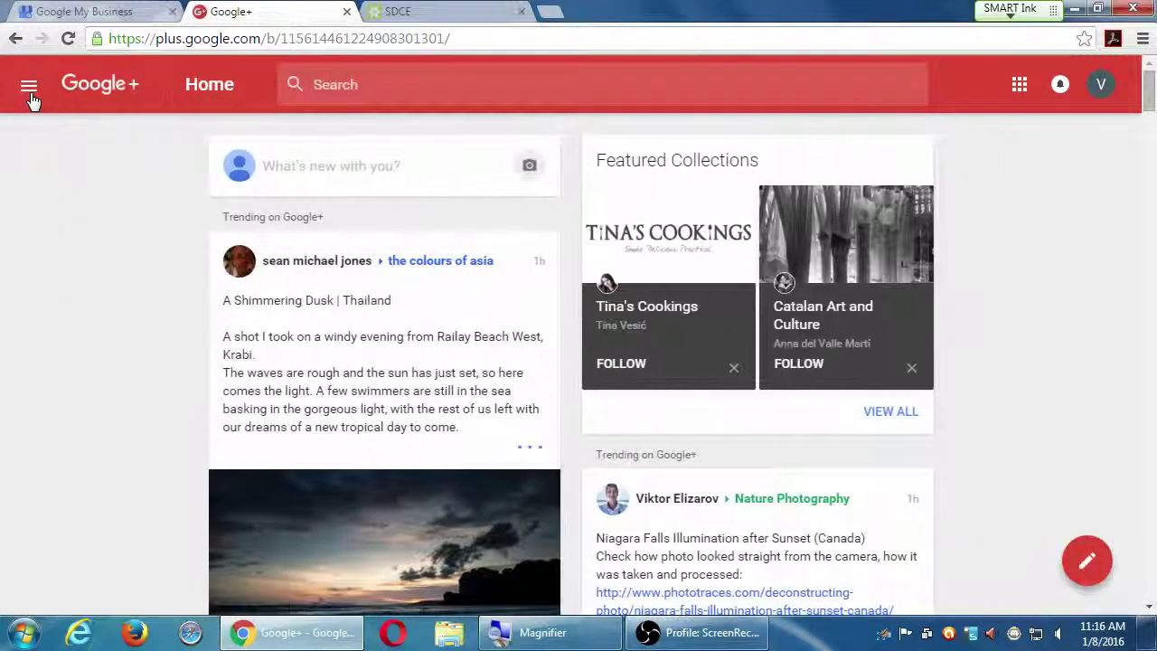
{"action": "left_click", "coordinate": [30, 92]}
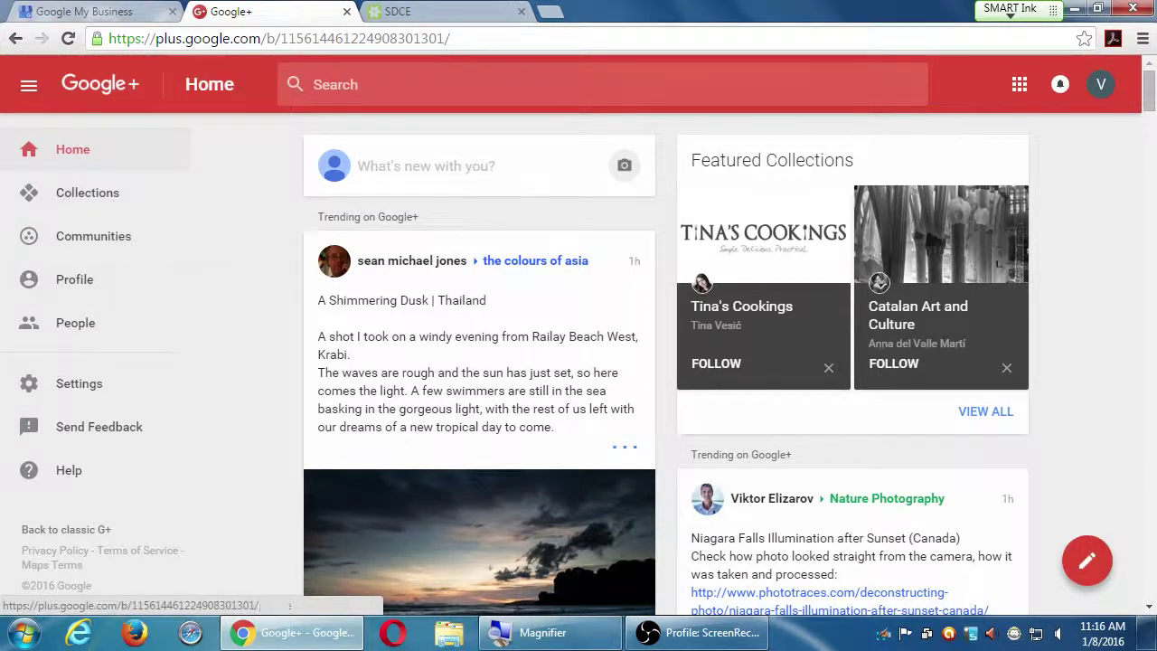
{"action": "left_click", "coordinate": [1098, 88]}
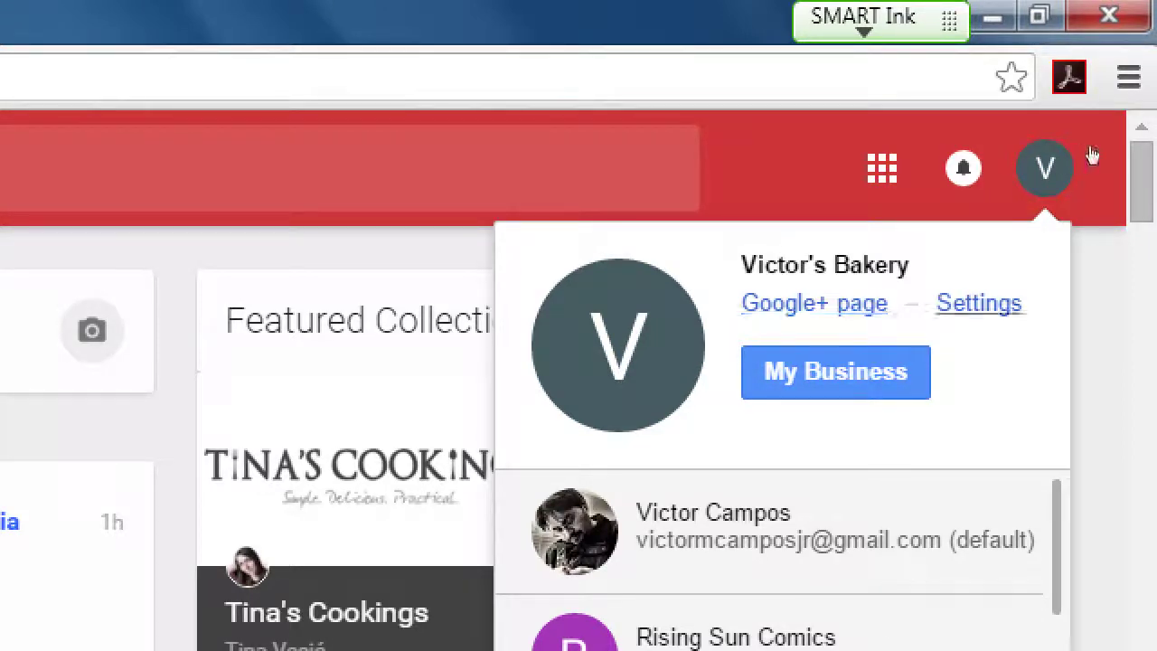
{"action": "left_click", "coordinate": [1123, 164]}
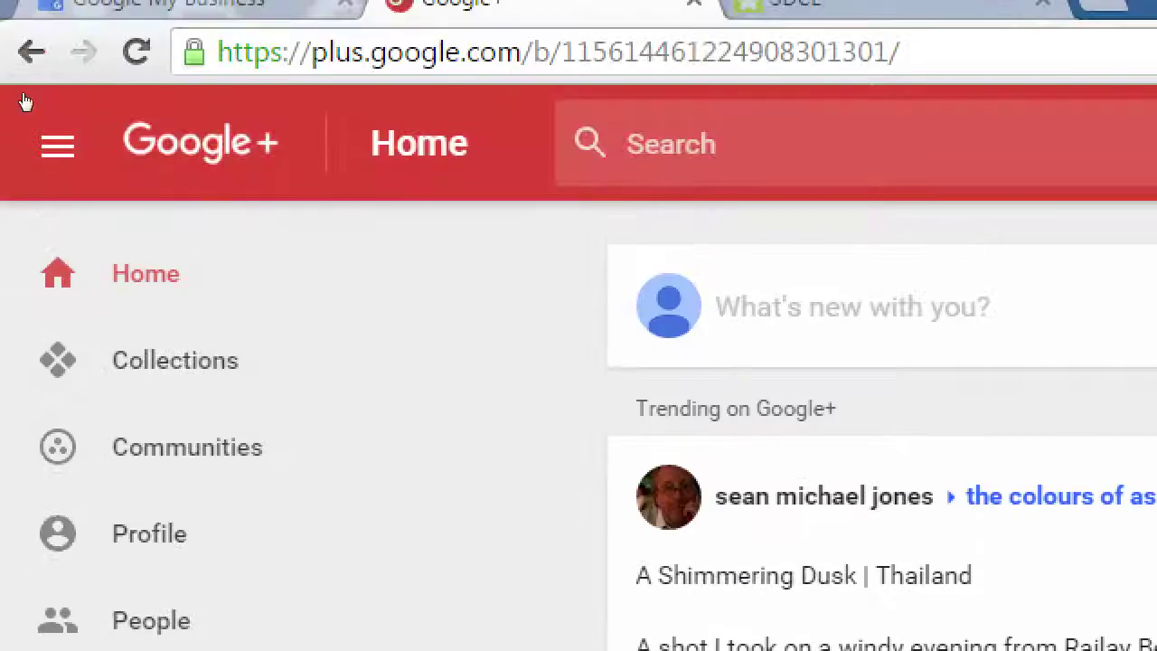
{"action": "left_click", "coordinate": [26, 102]}
{"action": "left_click", "coordinate": [25, 102]}
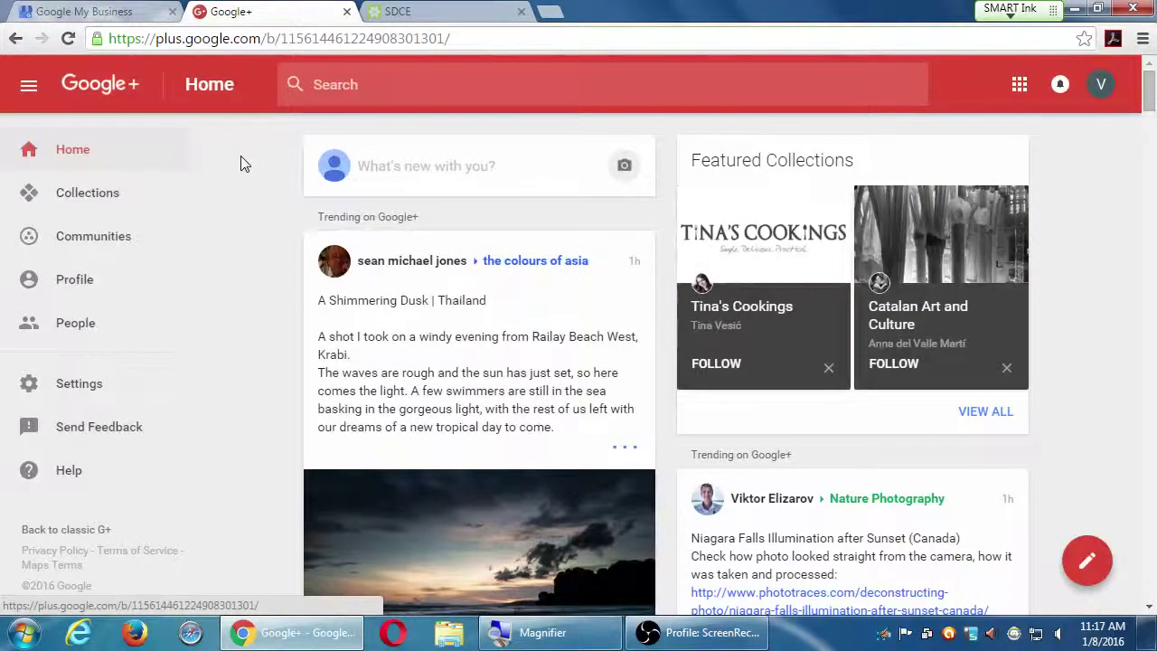
{"action": "left_click", "coordinate": [1101, 88]}
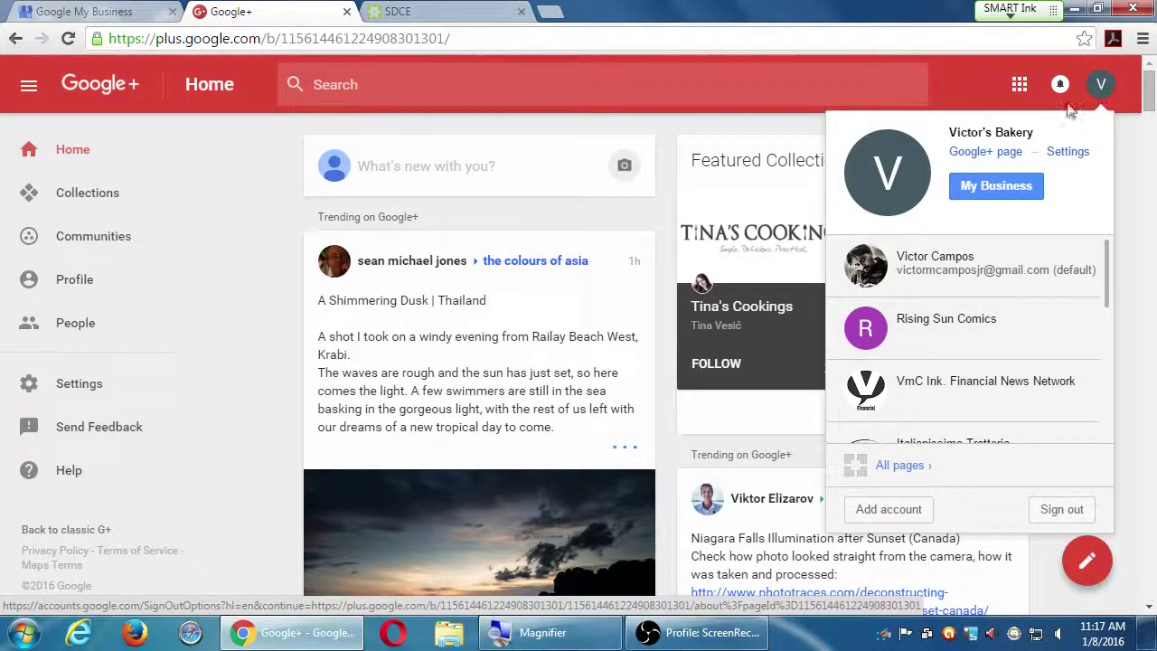
{"action": "left_click", "coordinate": [204, 190]}
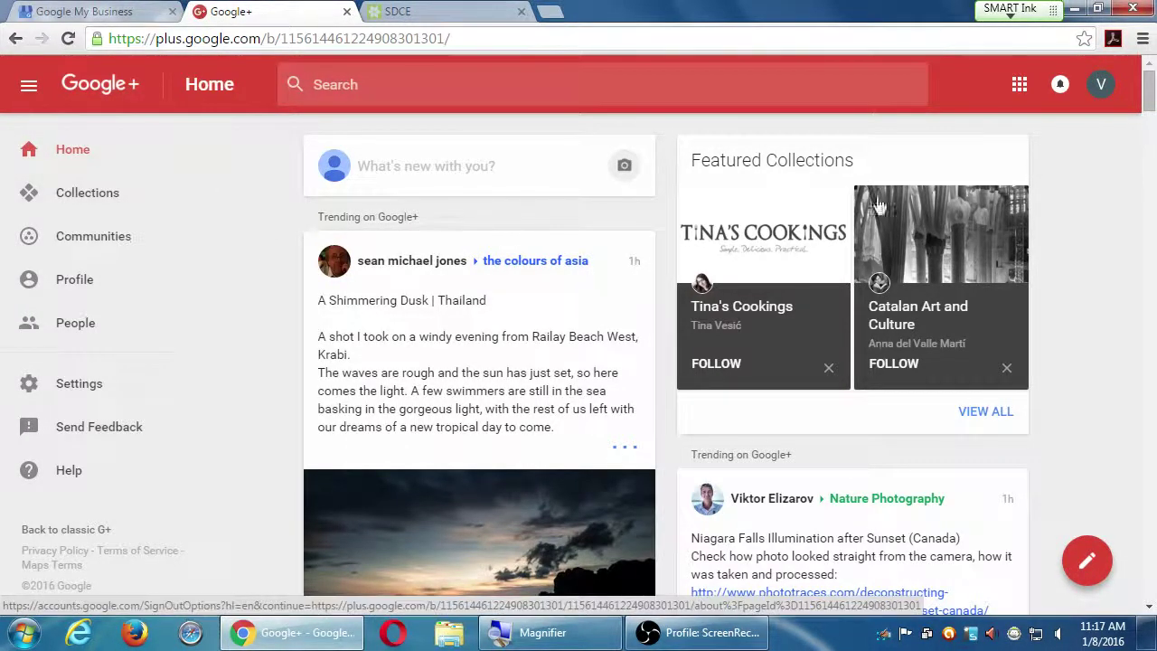
{"action": "left_click", "coordinate": [1105, 89]}
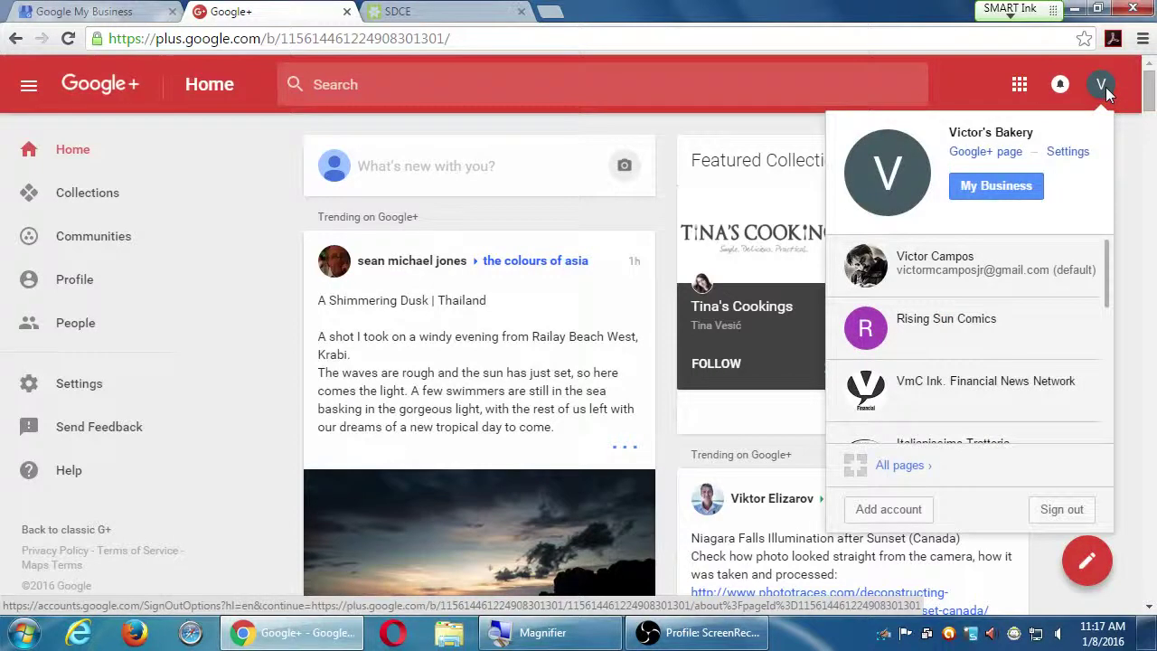
{"action": "left_click", "coordinate": [249, 260]}
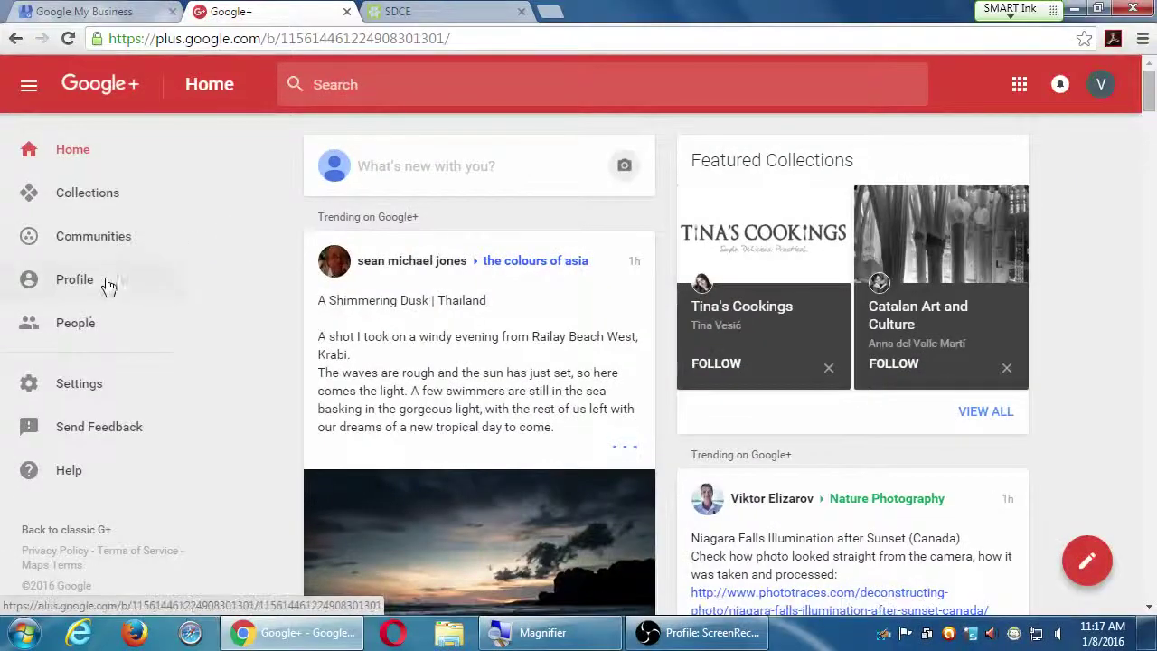
{"action": "left_click", "coordinate": [94, 284]}
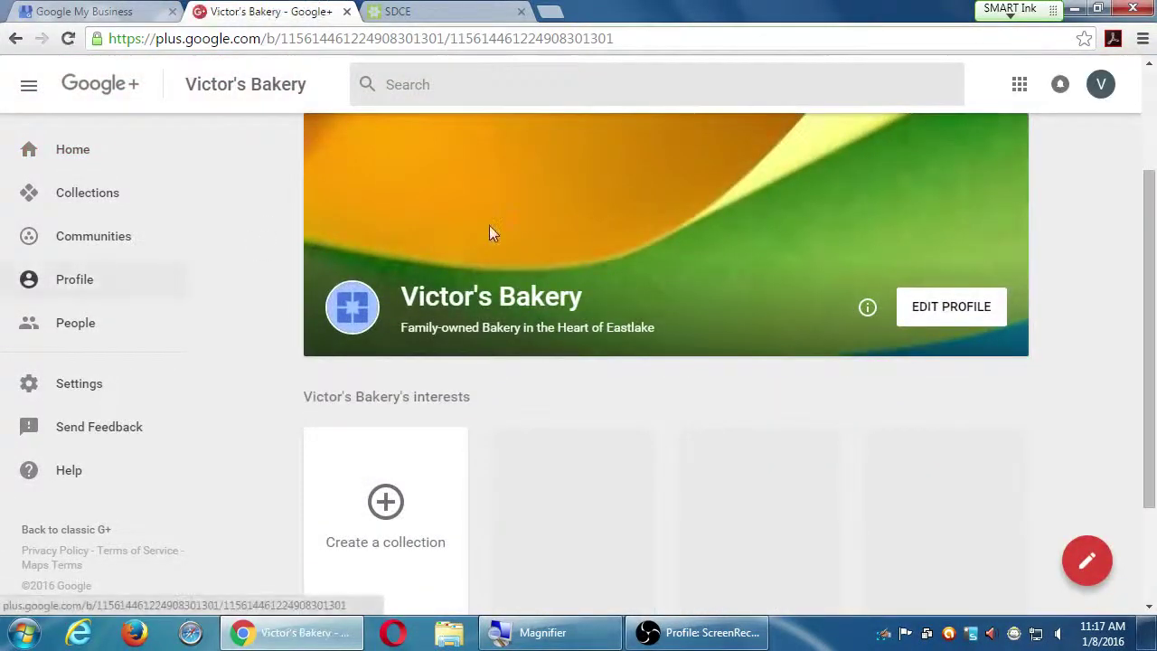
{"action": "left_click", "coordinate": [133, 271]}
{"action": "scroll", "coordinate": [470, 302], "scroll_direction": "down", "scroll_amount": 2}
{"action": "scroll", "coordinate": [465, 294], "scroll_direction": "up", "scroll_amount": 2}
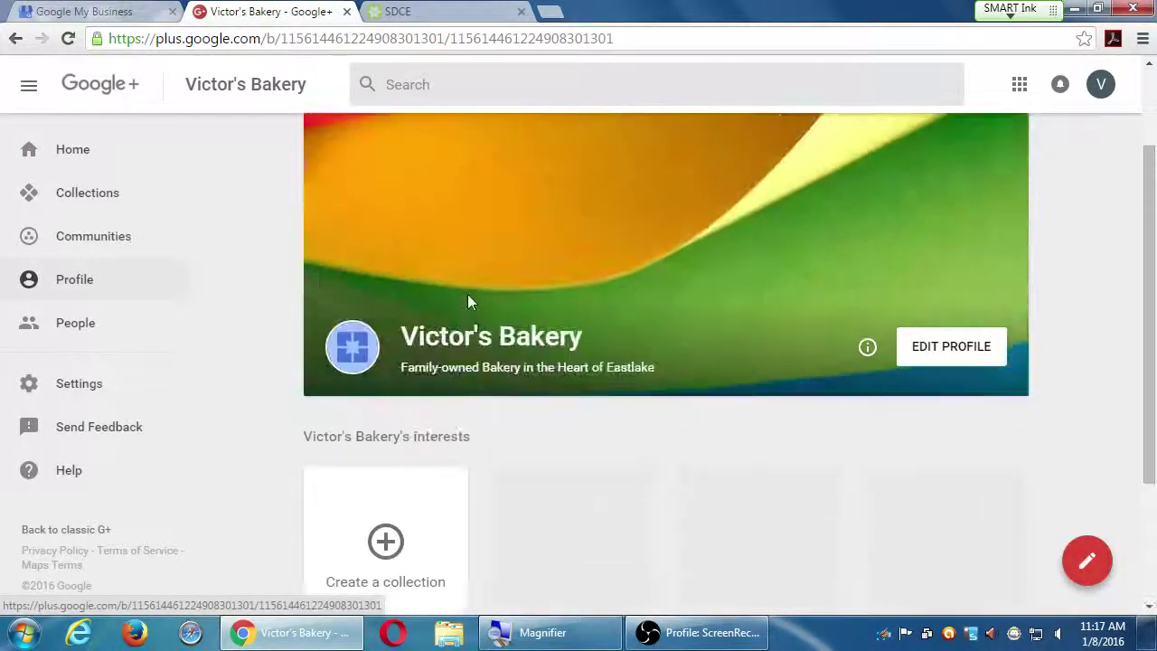
{"action": "scroll", "coordinate": [465, 294], "scroll_direction": "up", "scroll_amount": 2}
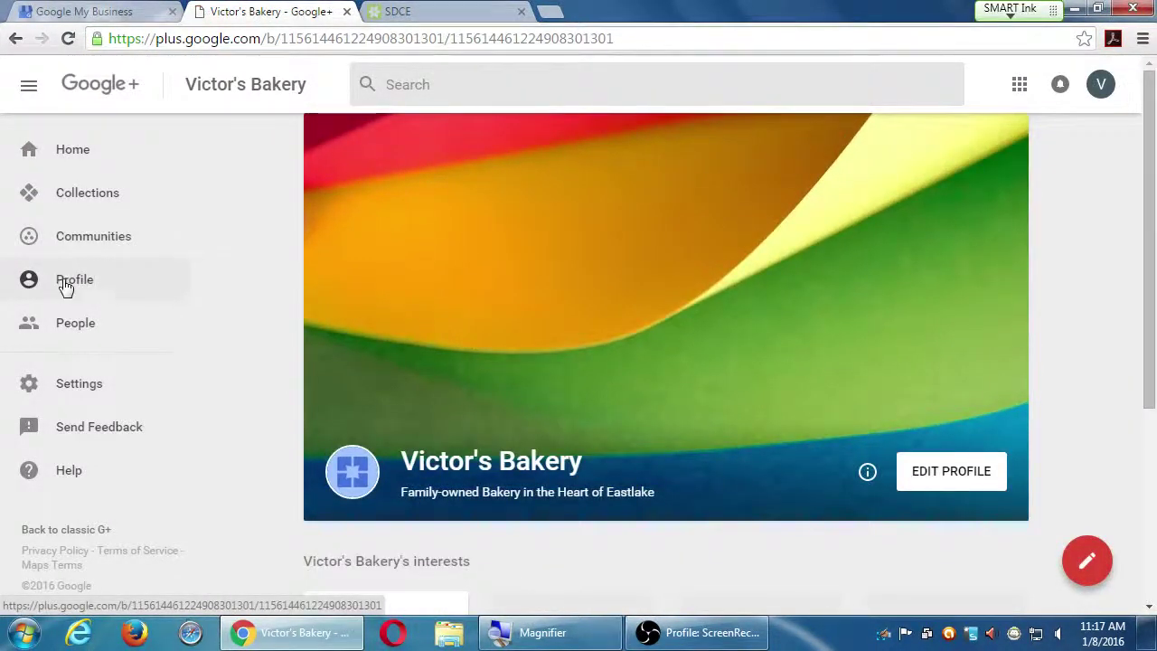
{"action": "scroll", "coordinate": [65, 286], "scroll_direction": "down", "scroll_amount": 2}
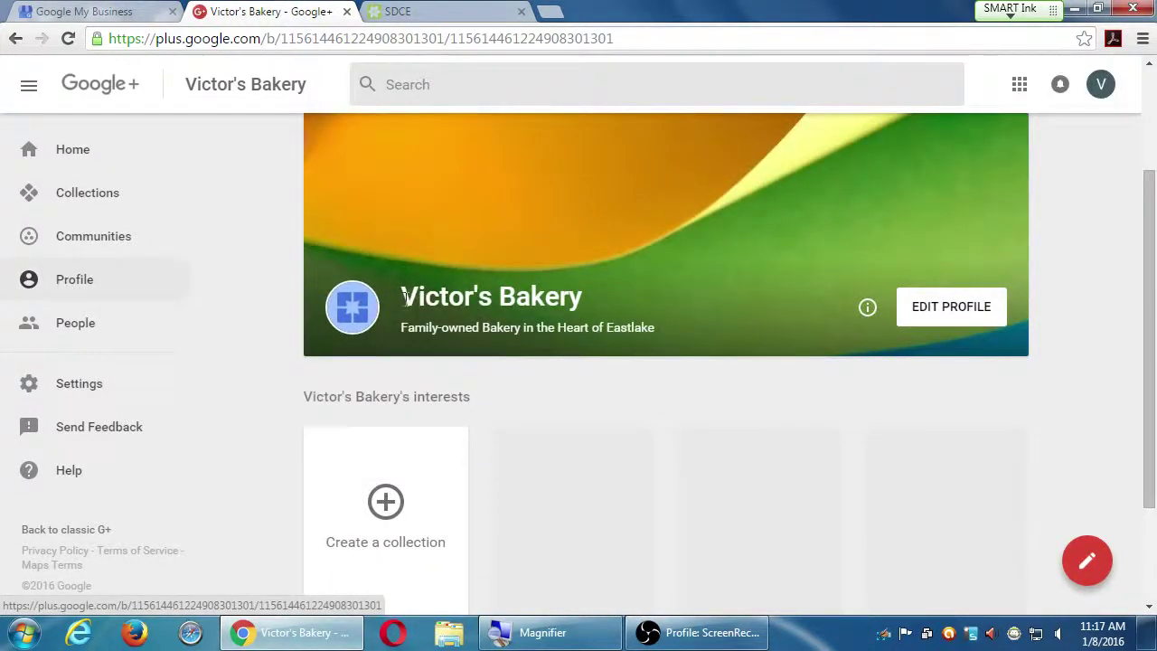
{"action": "left_click_drag", "start_coordinate": [405, 298], "coordinate": [561, 303]}
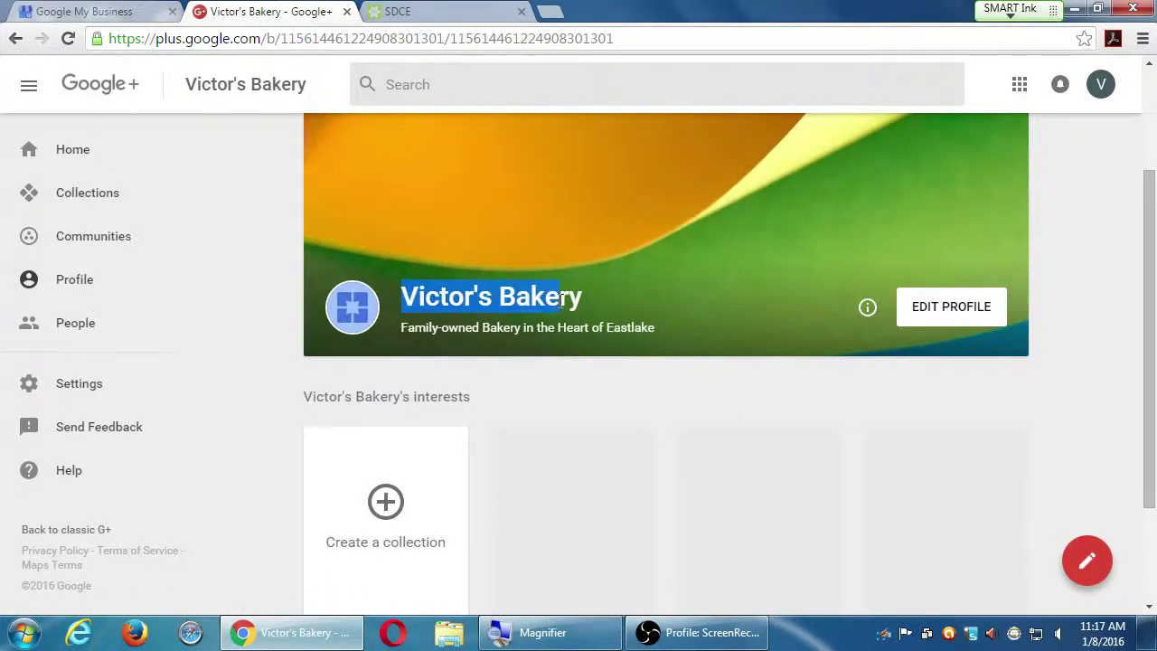
{"action": "left_click", "coordinate": [634, 310]}
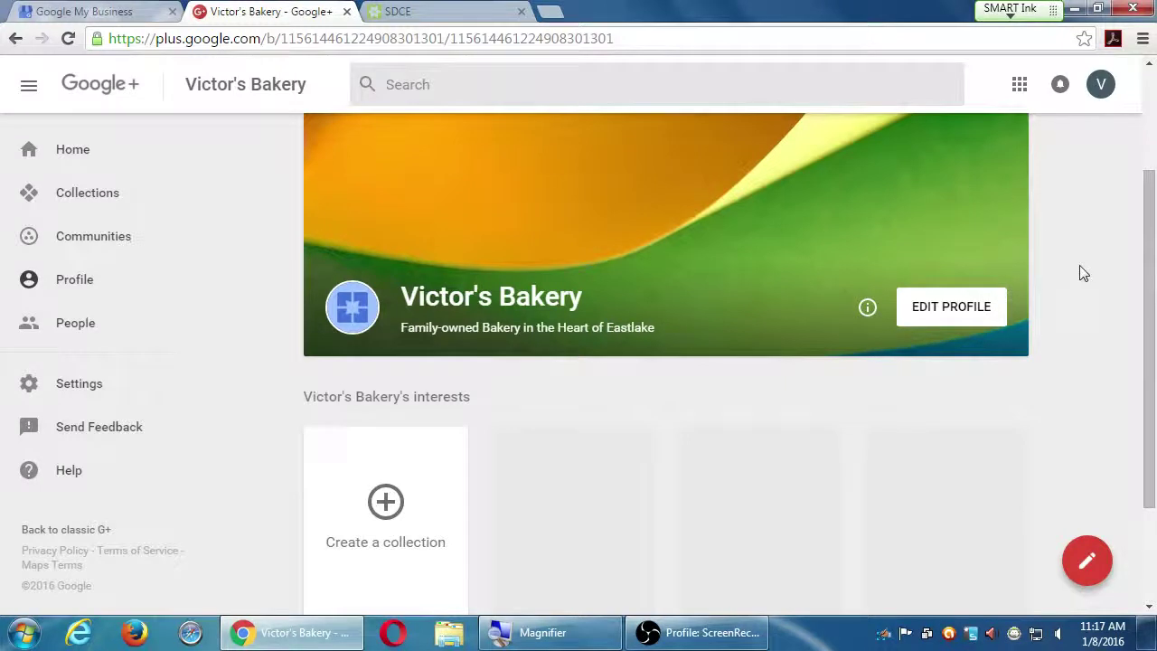
{"action": "scroll", "coordinate": [1075, 289], "scroll_direction": "up", "scroll_amount": 2}
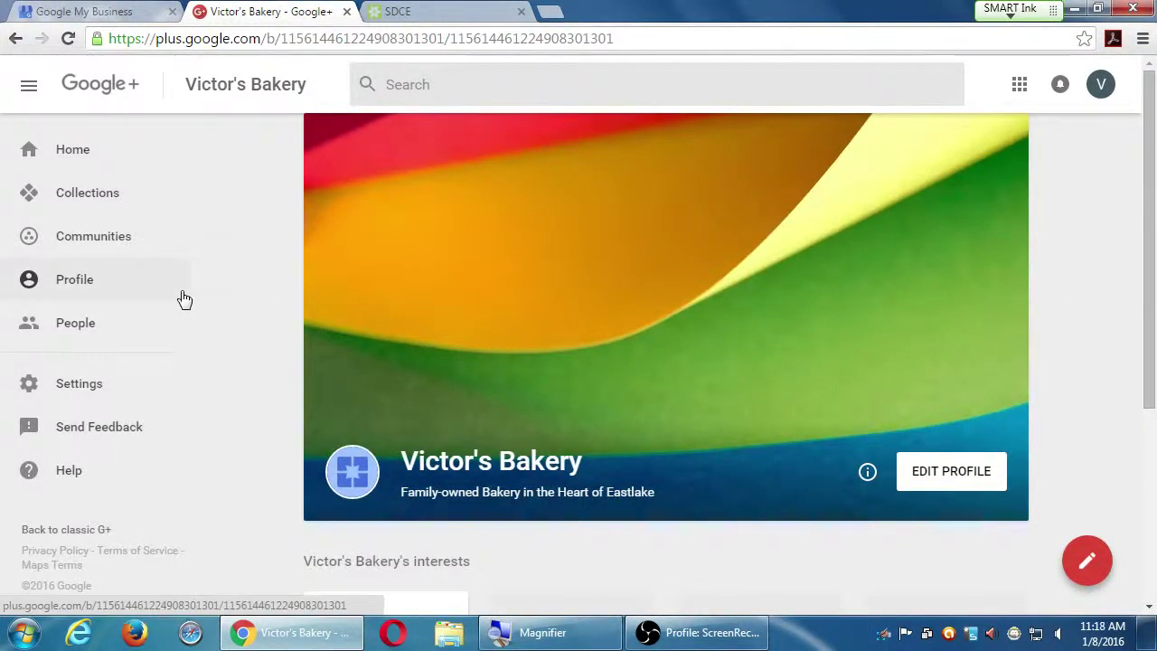
Open the bakery's Edit profile dialog, cancel it, and return to the Home feed.
{"action": "left_click", "coordinate": [72, 152]}
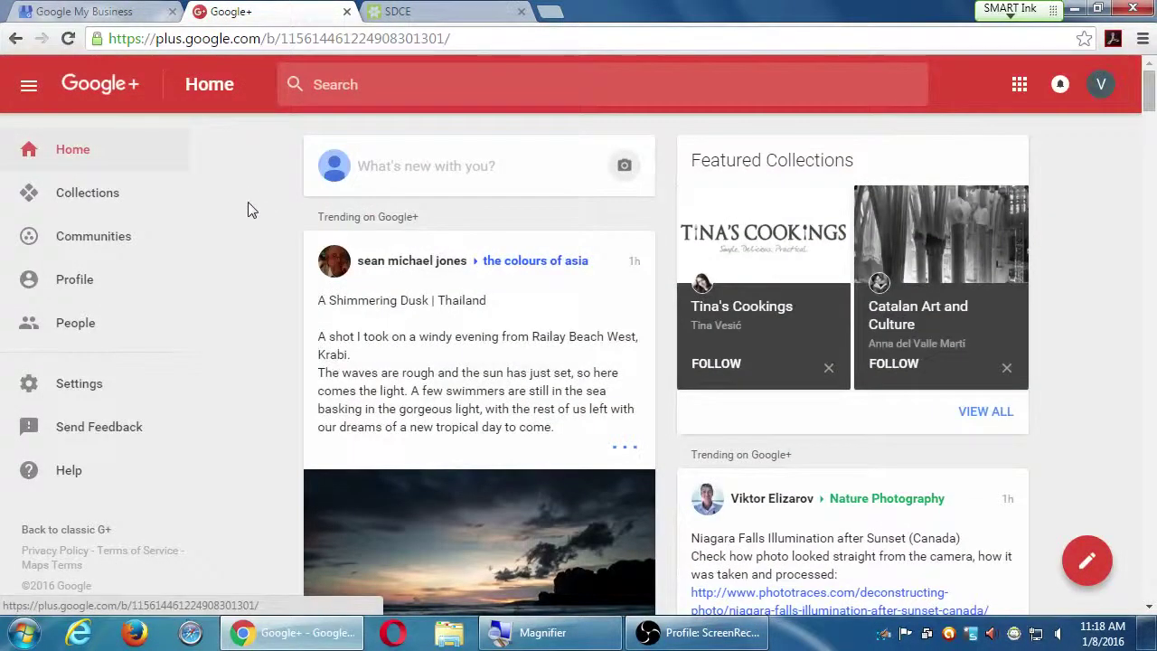
{"action": "left_click", "coordinate": [74, 280]}
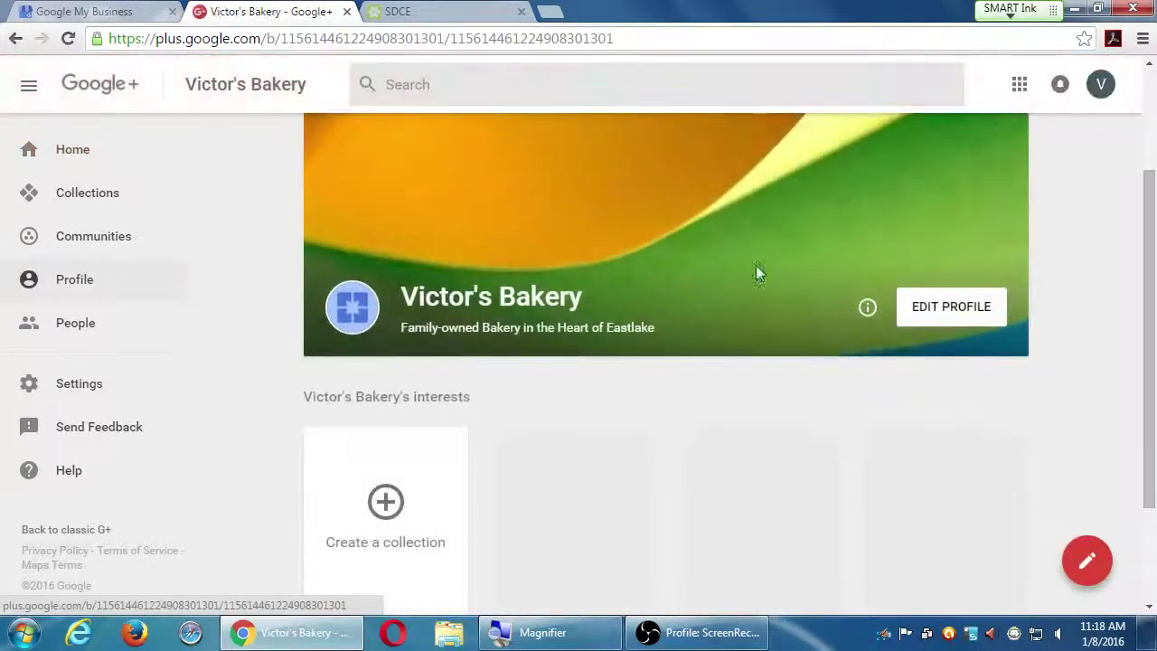
{"action": "left_click", "coordinate": [943, 312]}
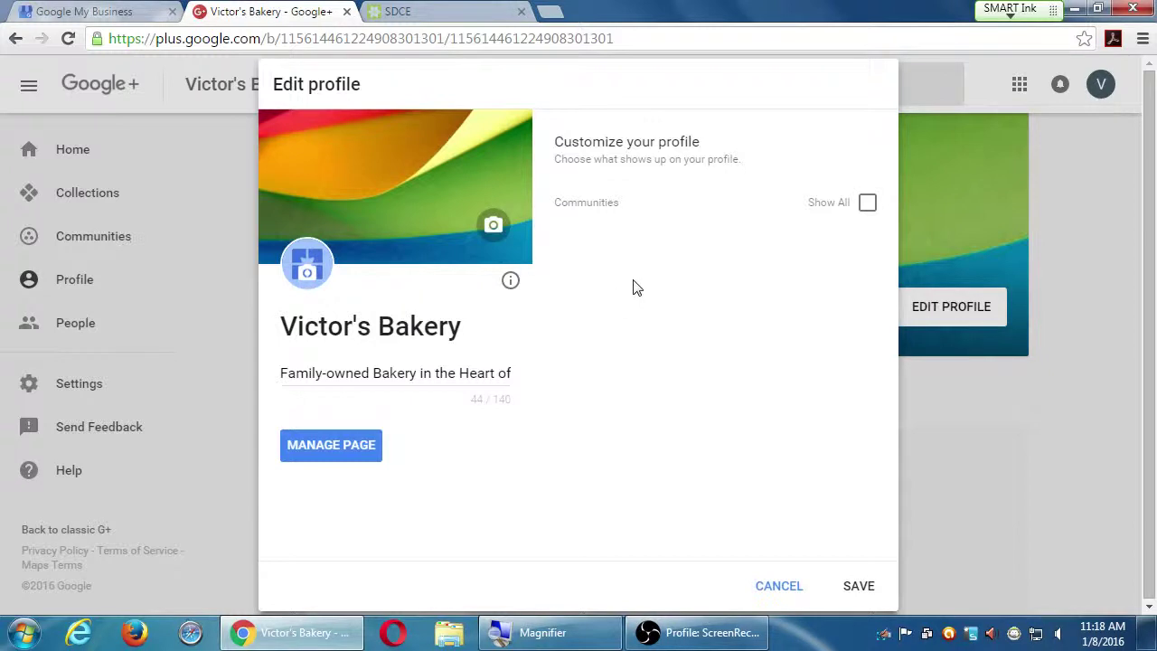
{"action": "left_click", "coordinate": [779, 587]}
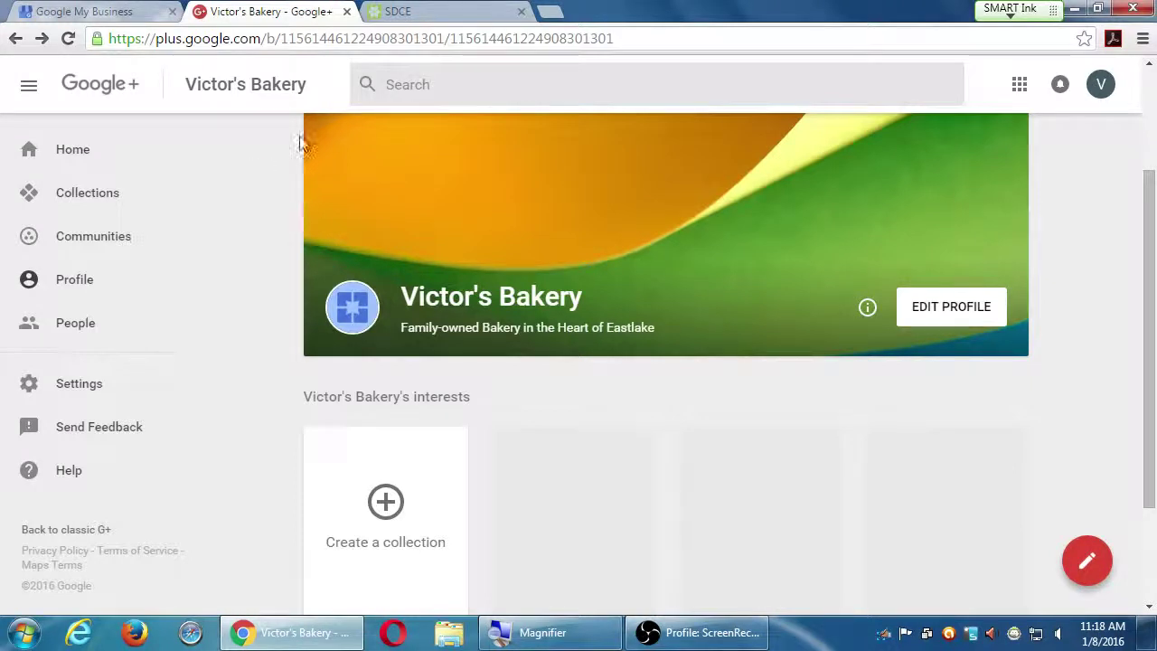
{"action": "left_click", "coordinate": [160, 166]}
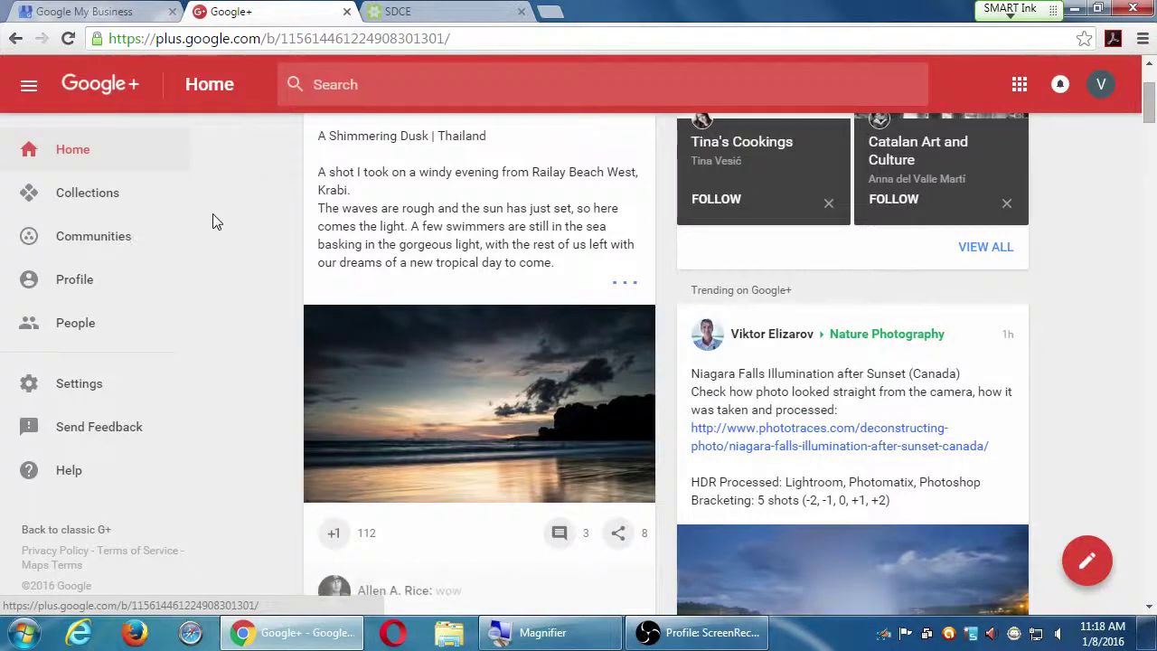
{"action": "scroll", "coordinate": [214, 222], "scroll_direction": "up", "scroll_amount": 2}
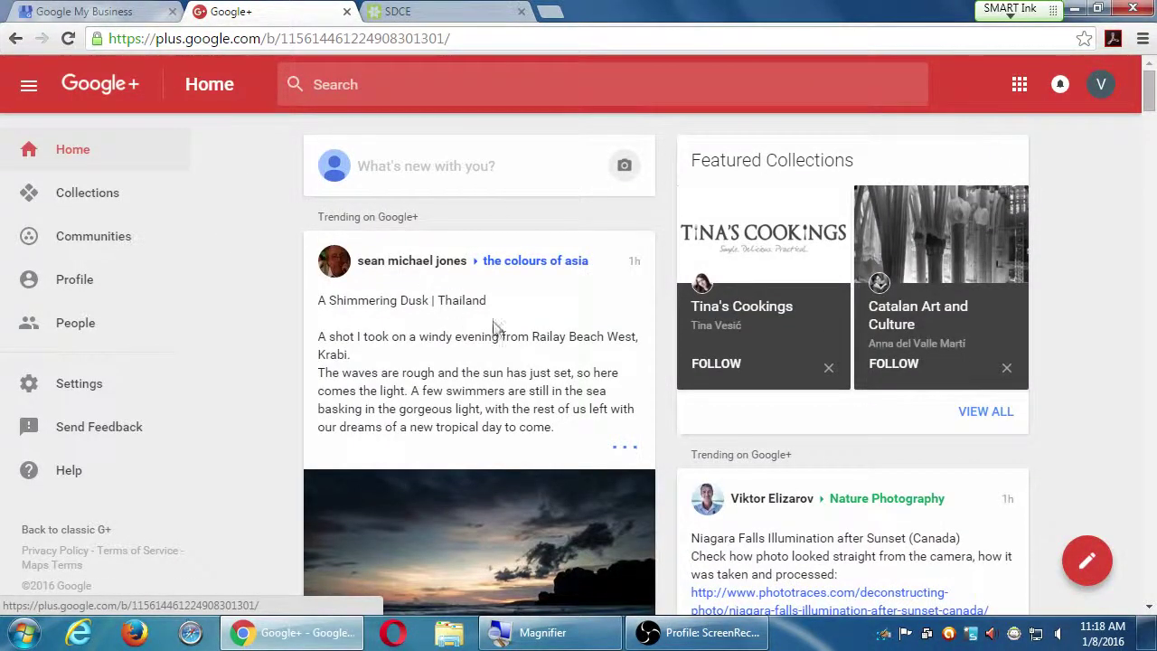
{"action": "scroll", "coordinate": [499, 331], "scroll_direction": "down", "scroll_amount": 15}
{"action": "scroll", "coordinate": [520, 341], "scroll_direction": "down", "scroll_amount": 10}
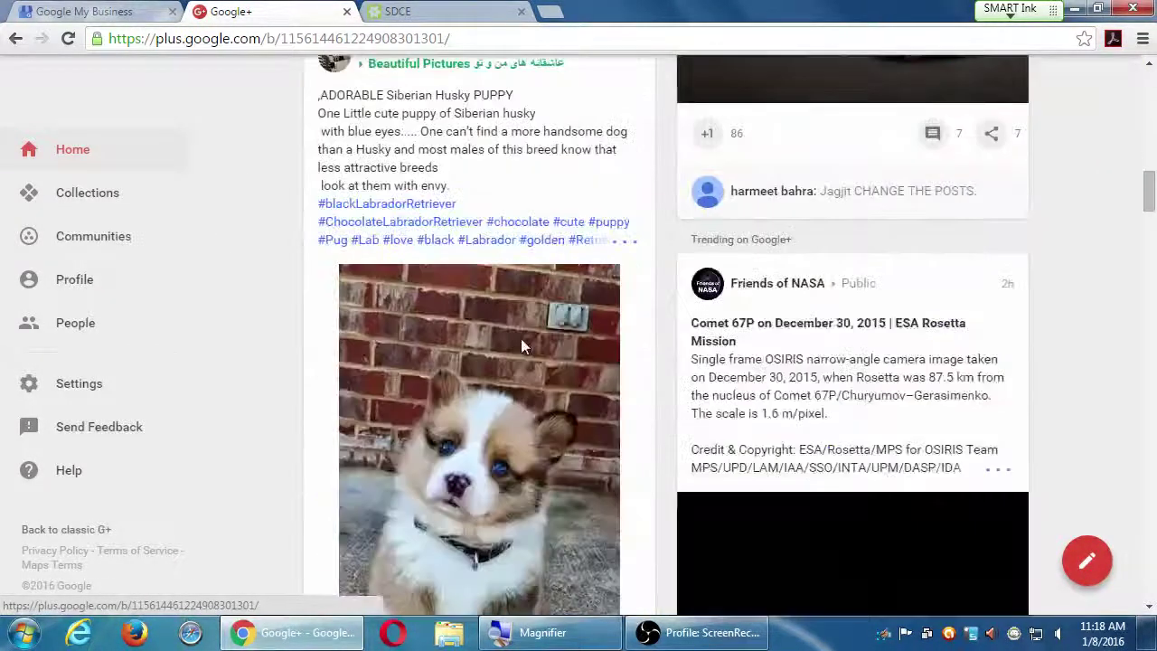
{"action": "scroll", "coordinate": [523, 331], "scroll_direction": "down", "scroll_amount": 2}
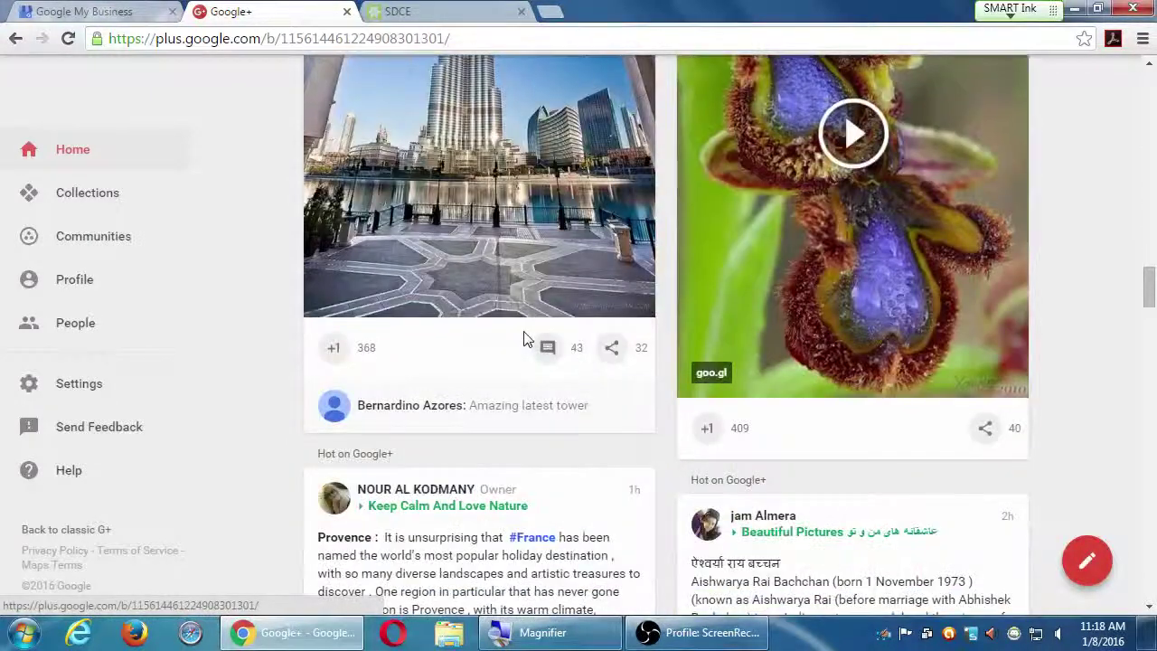
{"action": "scroll", "coordinate": [524, 330], "scroll_direction": "up", "scroll_amount": 5}
{"action": "scroll", "coordinate": [531, 335], "scroll_direction": "up", "scroll_amount": 8}
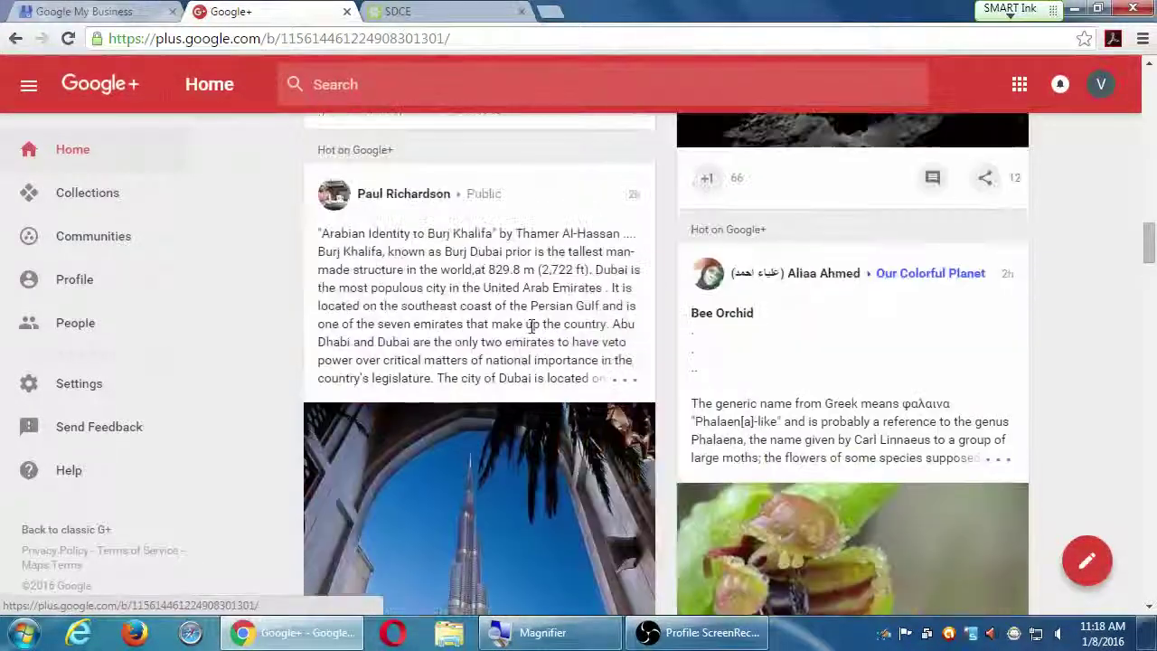
{"action": "scroll", "coordinate": [532, 326], "scroll_direction": "up", "scroll_amount": 10}
{"action": "scroll", "coordinate": [532, 327], "scroll_direction": "up", "scroll_amount": 5}
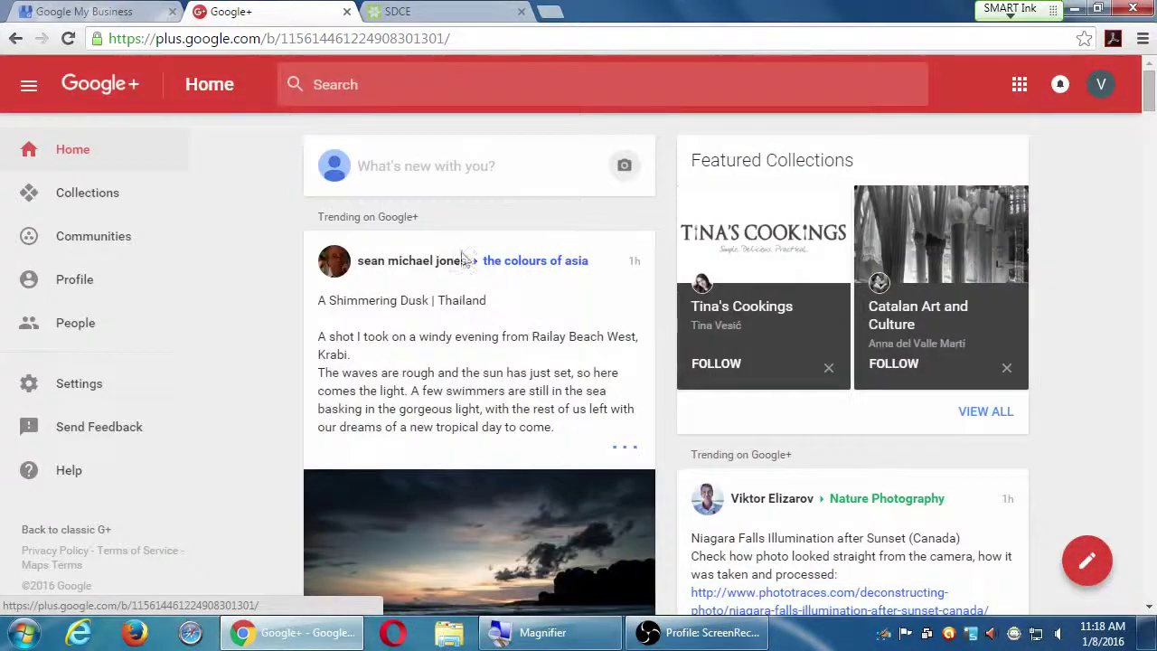
{"action": "scroll", "coordinate": [289, 280], "scroll_direction": "down", "scroll_amount": 3}
{"action": "scroll", "coordinate": [289, 280], "scroll_direction": "down", "scroll_amount": 1}
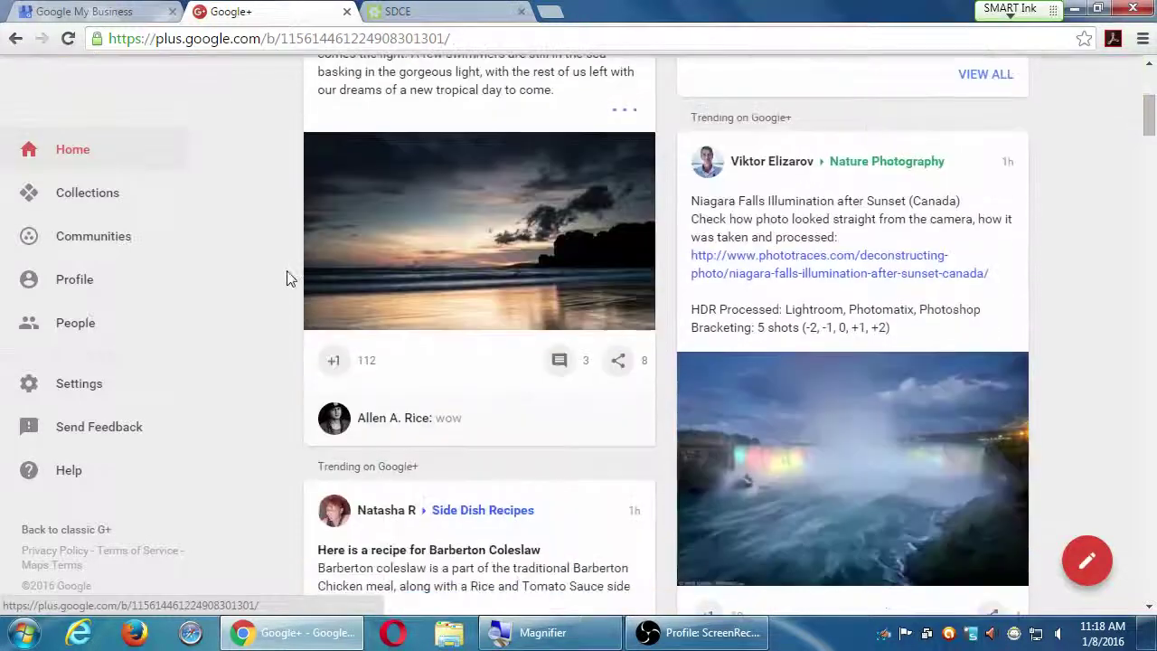
{"action": "scroll", "coordinate": [288, 278], "scroll_direction": "up", "scroll_amount": 4}
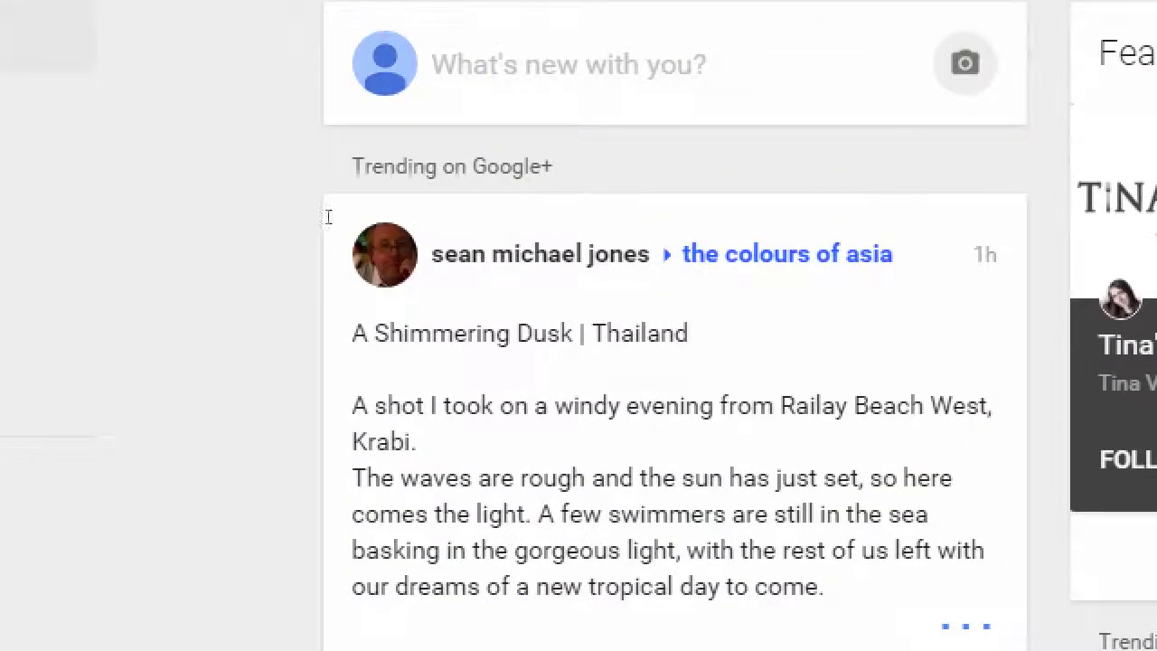
{"action": "left_click_drag", "start_coordinate": [328, 217], "coordinate": [419, 218]}
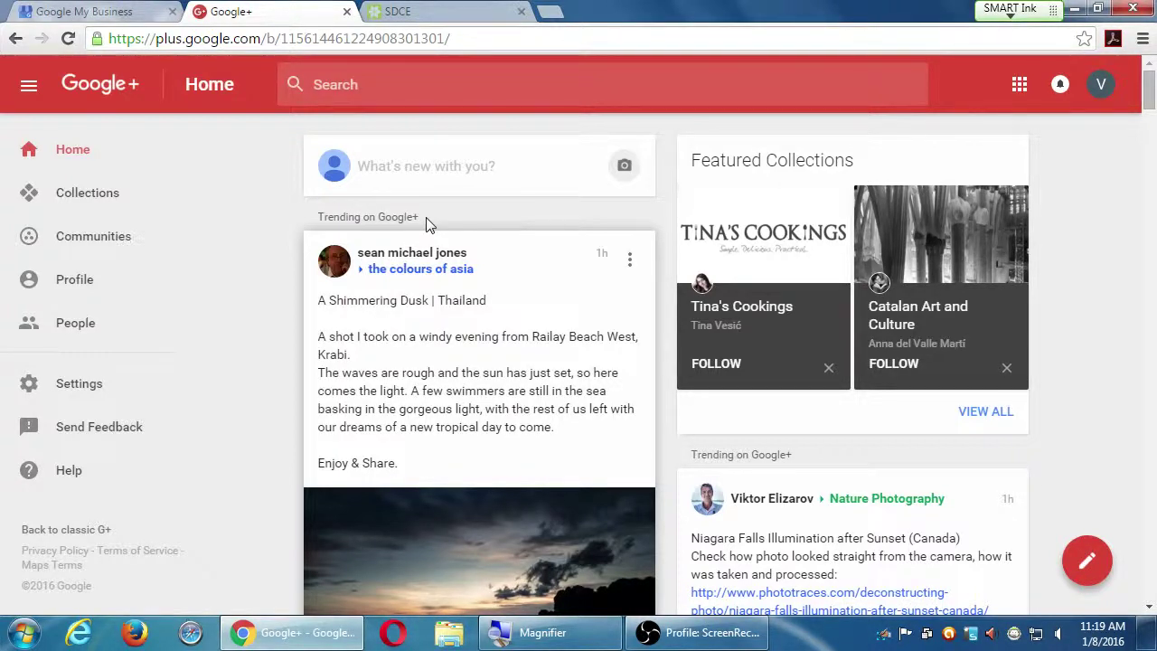
{"action": "left_click", "coordinate": [439, 181]}
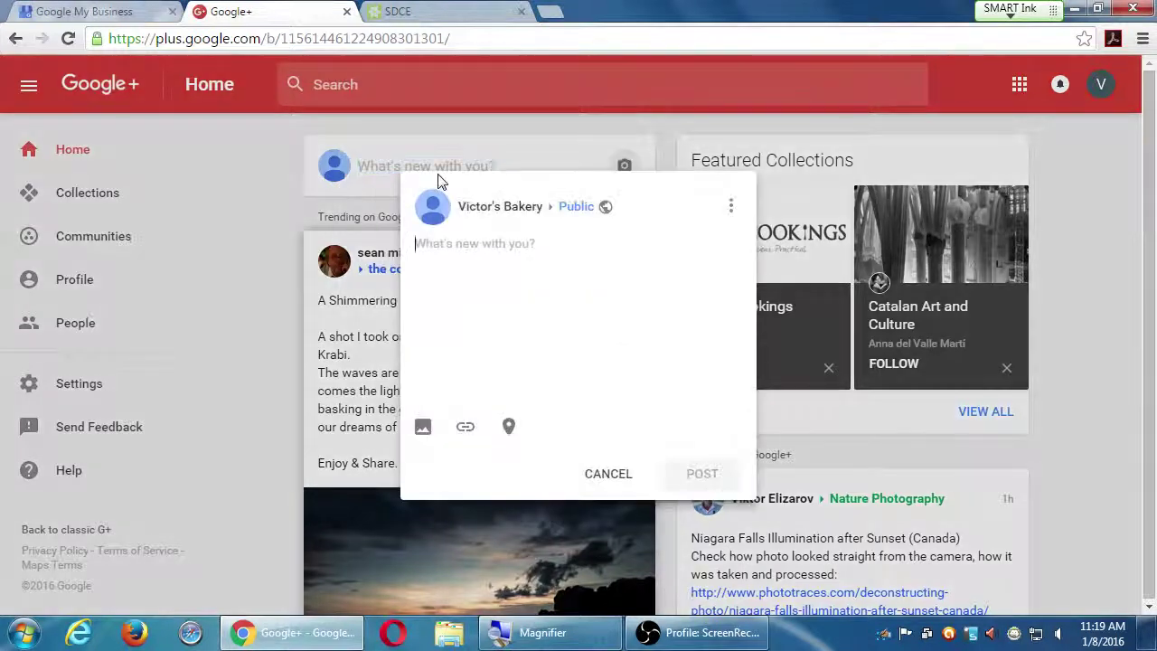
{"action": "left_click", "coordinate": [278, 172]}
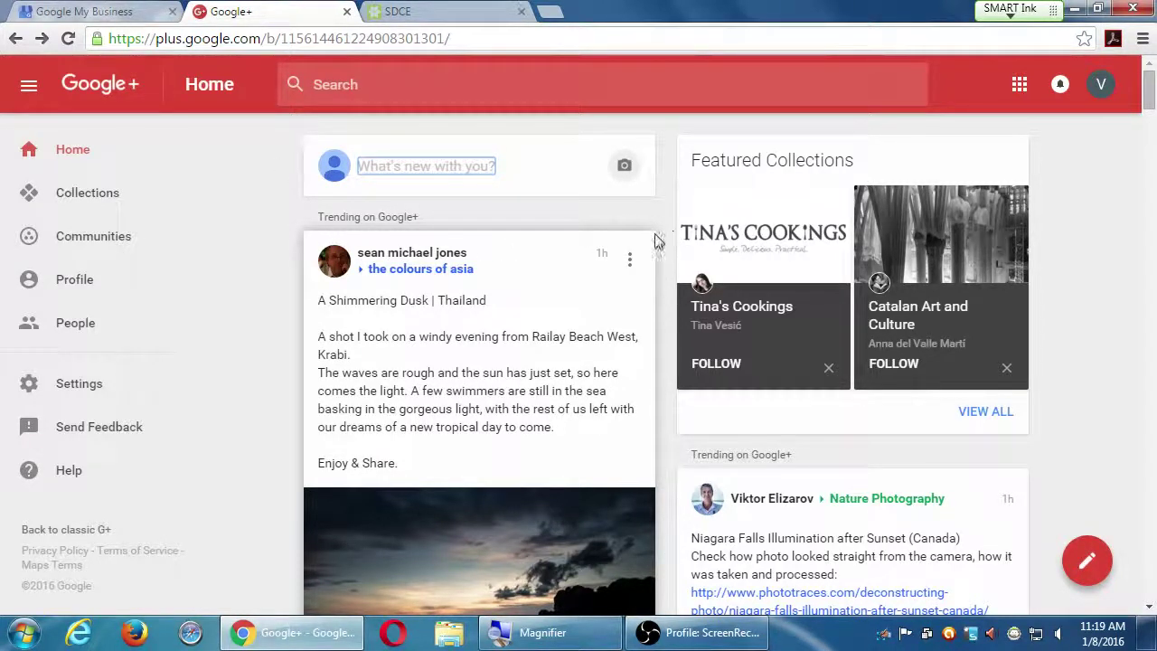
{"action": "left_click", "coordinate": [737, 310]}
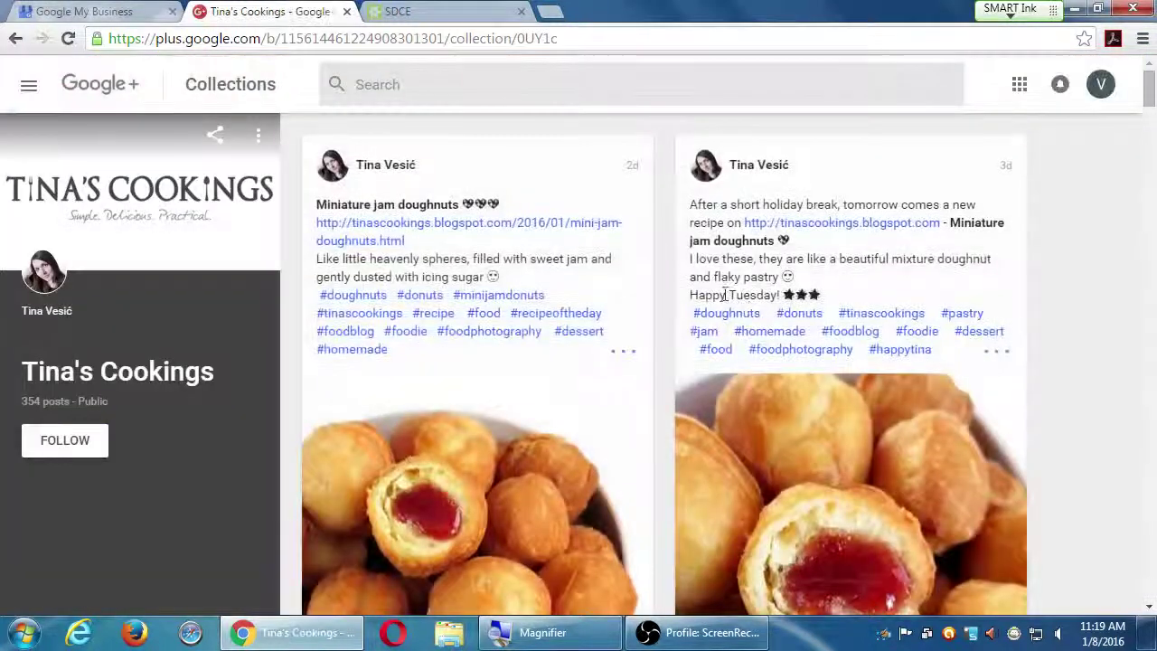
{"action": "scroll", "coordinate": [652, 359], "scroll_direction": "down", "scroll_amount": 5}
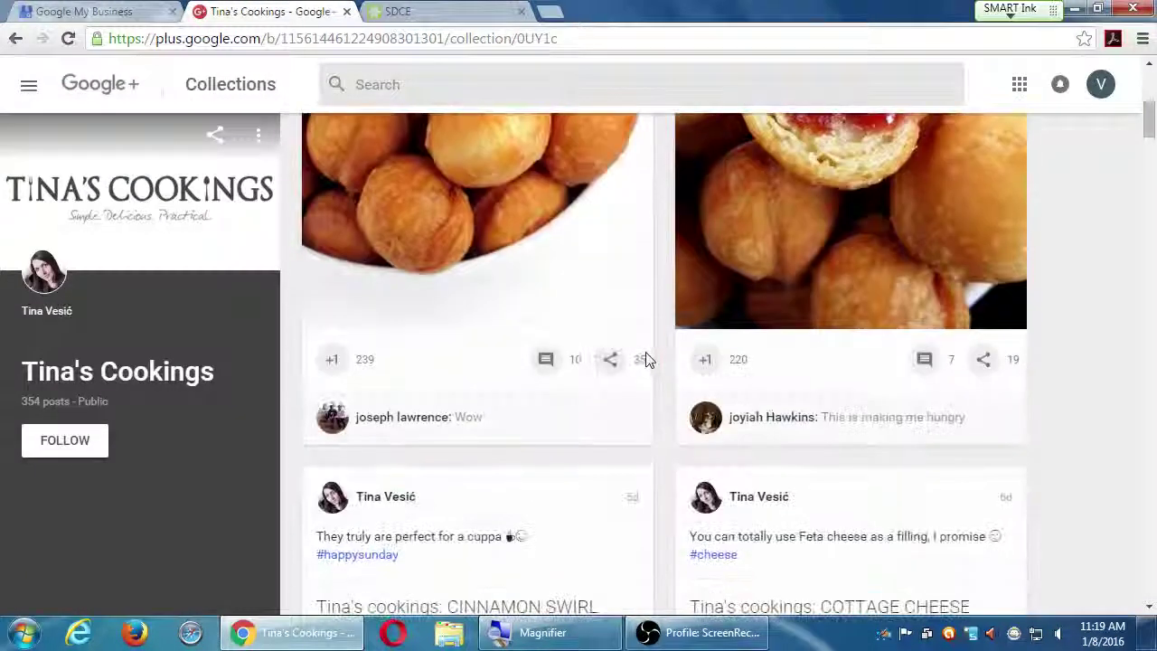
{"action": "scroll", "coordinate": [647, 358], "scroll_direction": "down", "scroll_amount": 8}
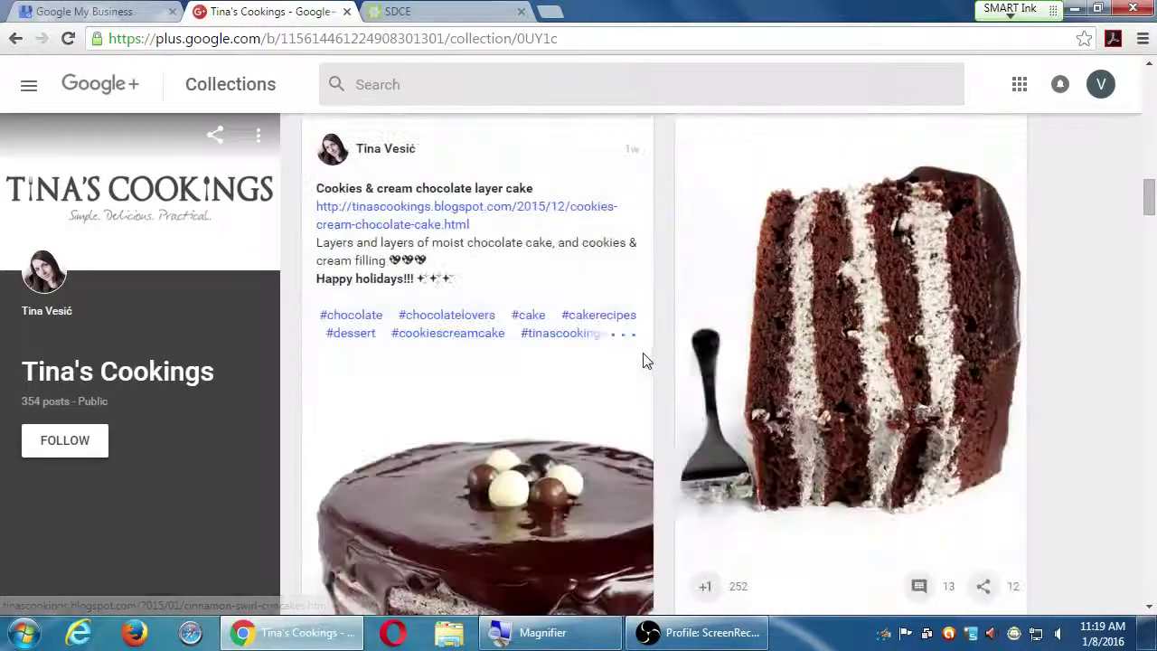
{"action": "scroll", "coordinate": [645, 361], "scroll_direction": "down", "scroll_amount": 10}
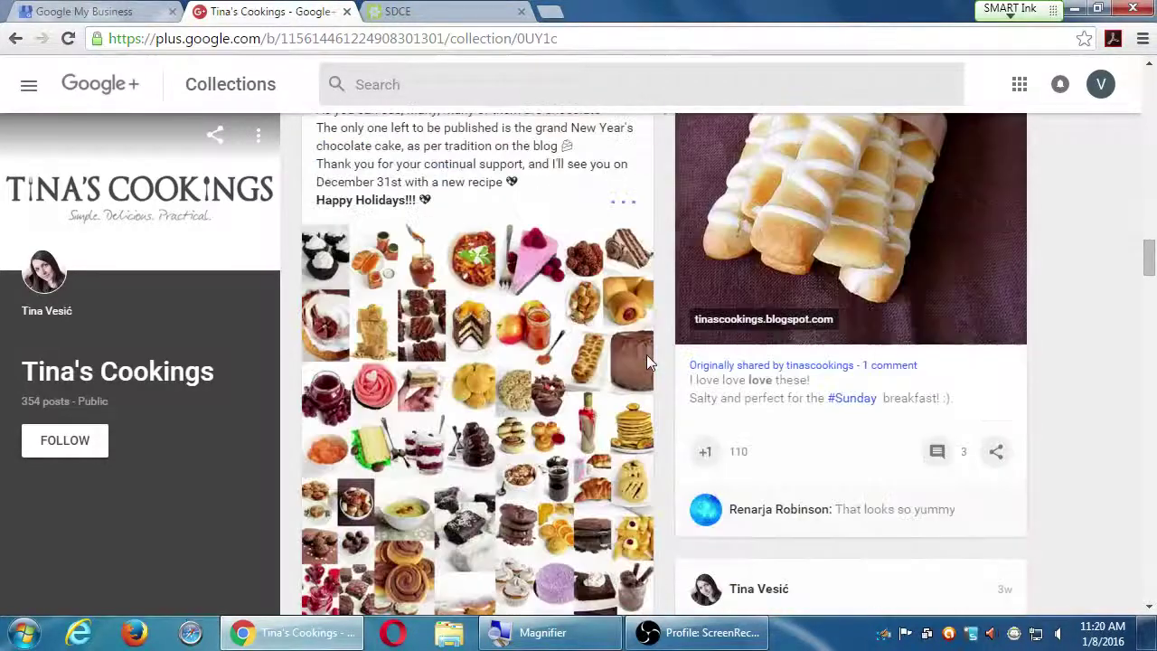
{"action": "left_click", "coordinate": [15, 41]}
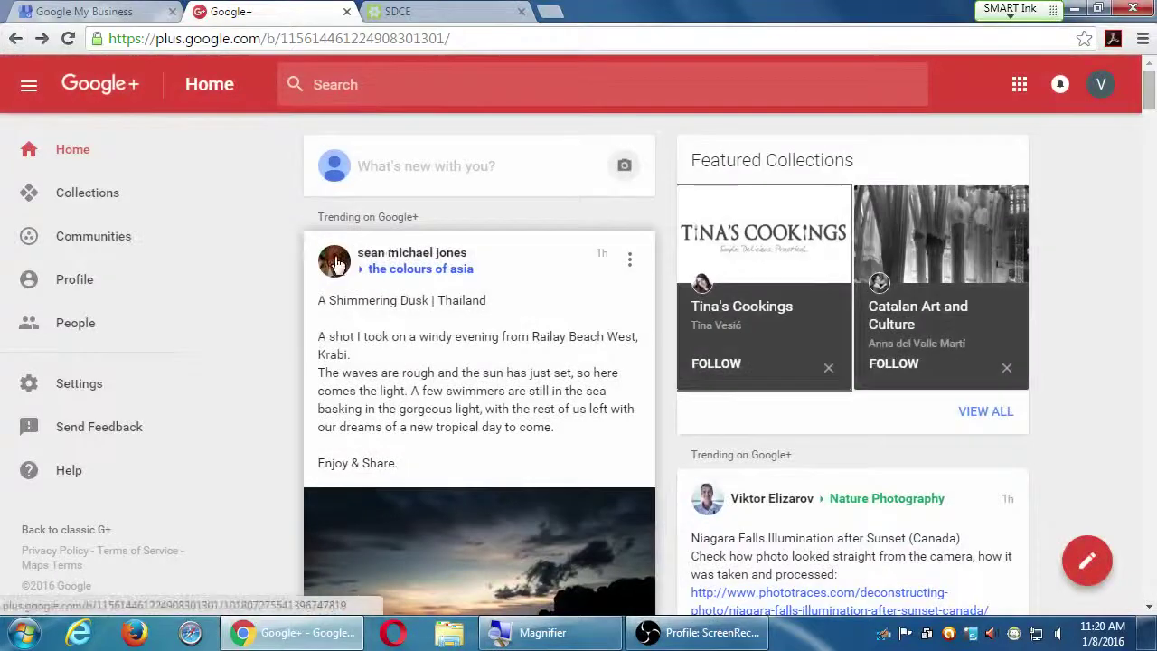
{"action": "scroll", "coordinate": [740, 413], "scroll_direction": "down", "scroll_amount": 3}
{"action": "scroll", "coordinate": [714, 398], "scroll_direction": "down", "scroll_amount": 10}
{"action": "scroll", "coordinate": [693, 382], "scroll_direction": "up", "scroll_amount": 6}
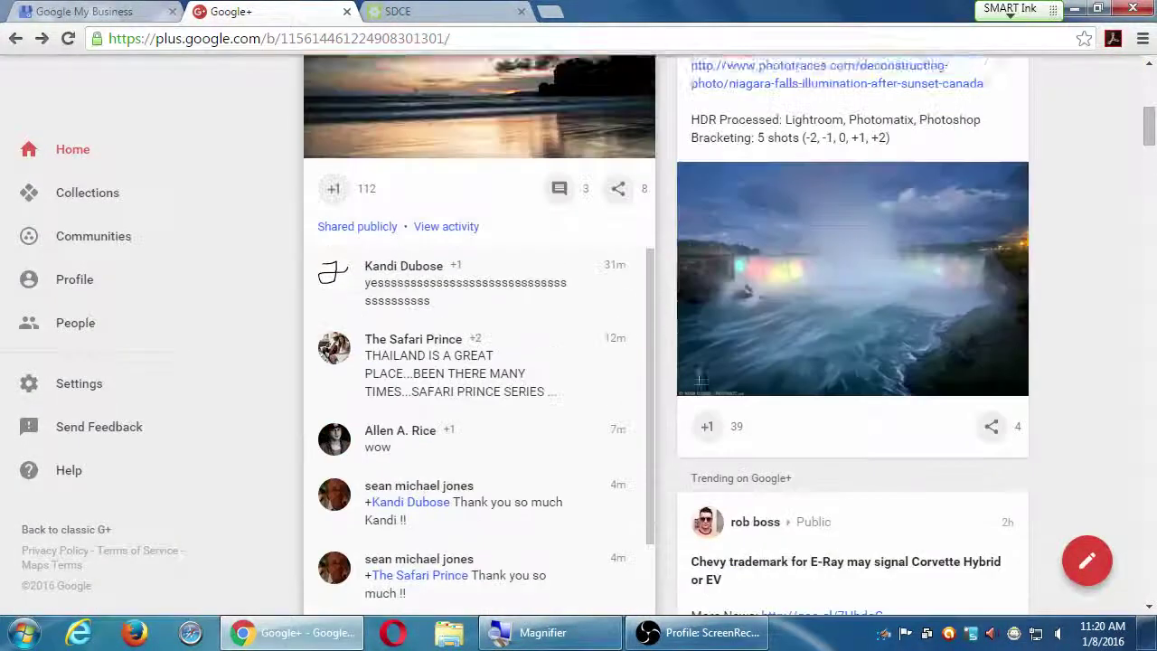
{"action": "scroll", "coordinate": [697, 384], "scroll_direction": "down", "scroll_amount": 7}
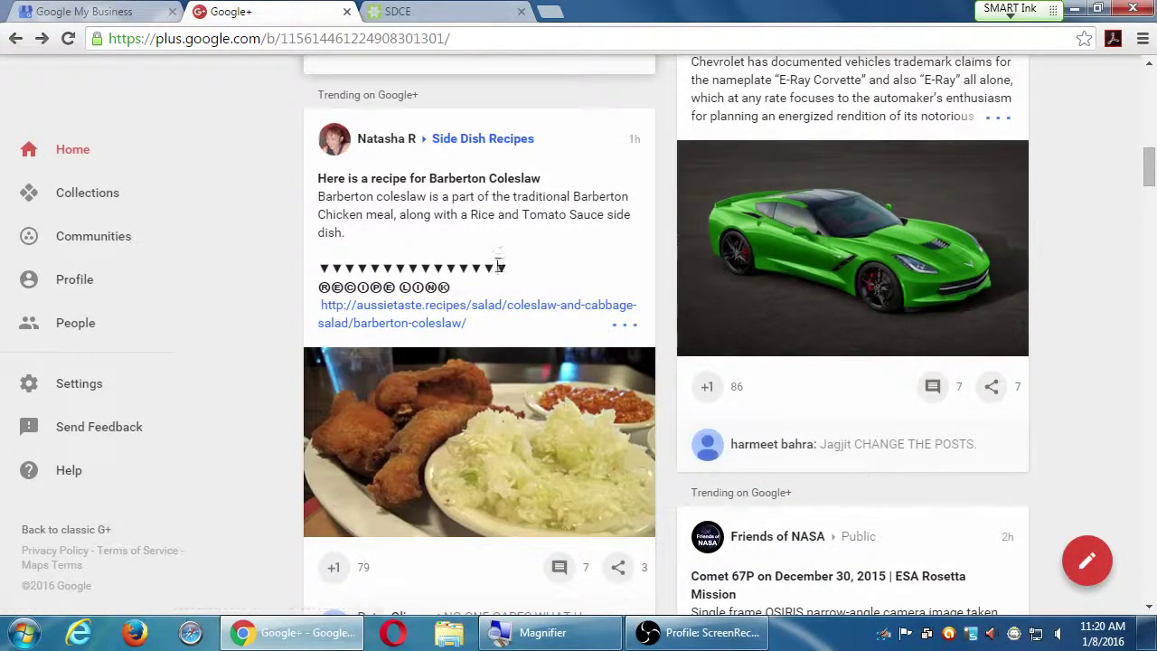
Open the Barberton coleslaw post author's profile and browse its recipe collections.
{"action": "left_click", "coordinate": [335, 143]}
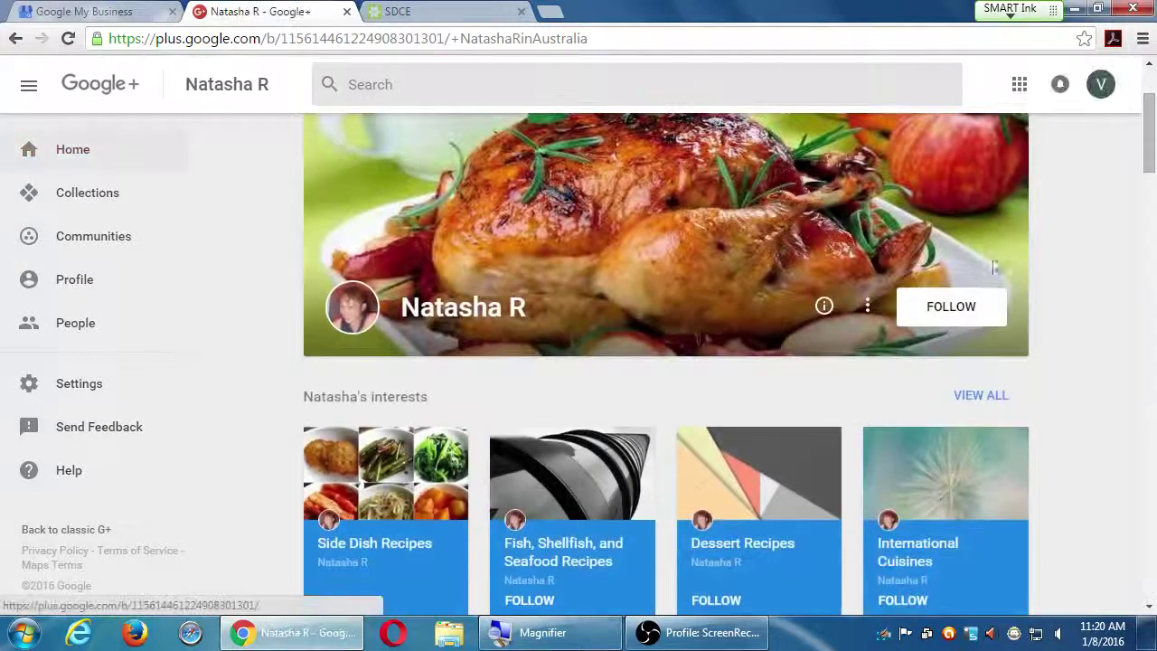
{"action": "scroll", "coordinate": [1046, 304], "scroll_direction": "down", "scroll_amount": 3}
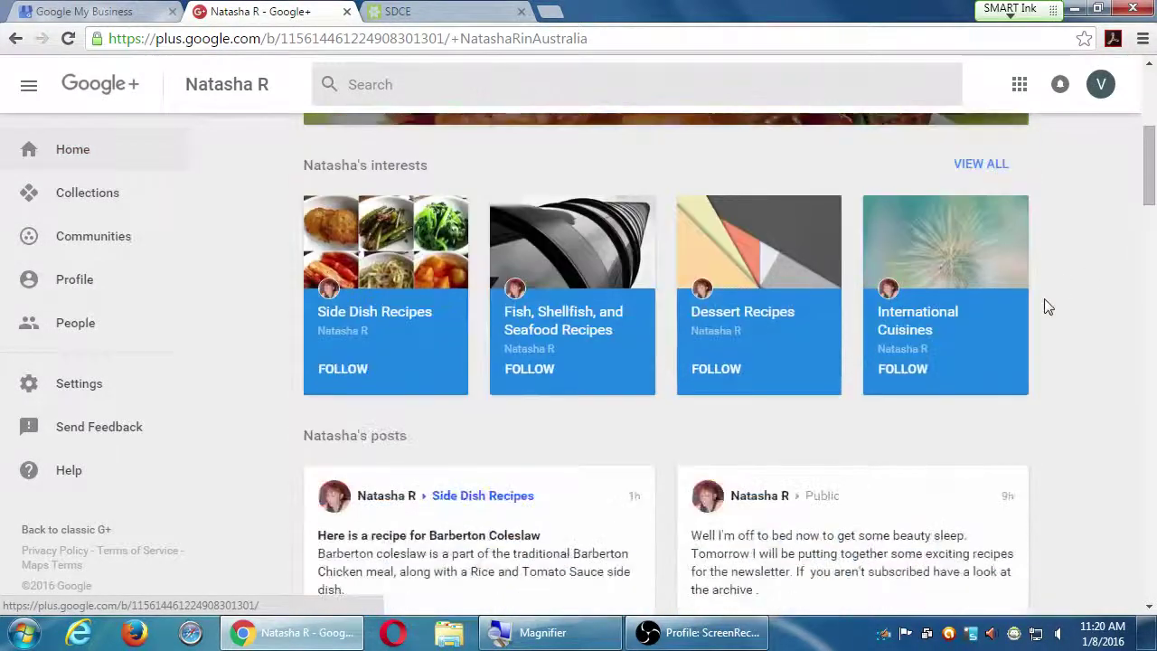
{"action": "scroll", "coordinate": [1051, 304], "scroll_direction": "up", "scroll_amount": 1}
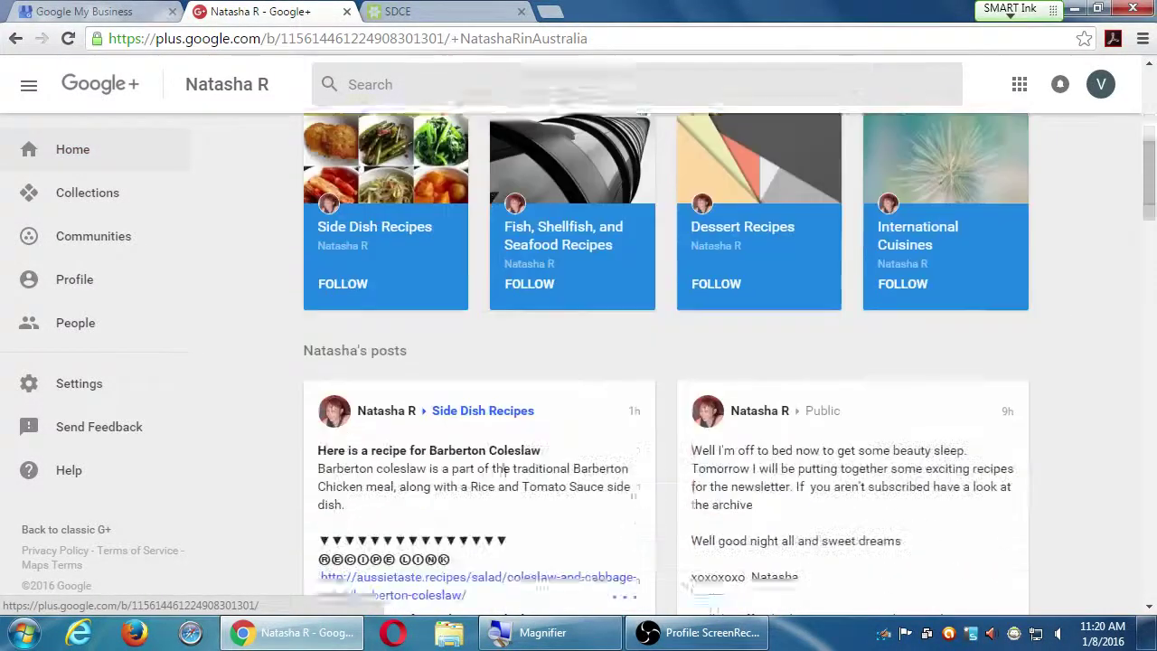
{"action": "scroll", "coordinate": [495, 459], "scroll_direction": "down", "scroll_amount": 7}
{"action": "scroll", "coordinate": [453, 440], "scroll_direction": "down", "scroll_amount": 5}
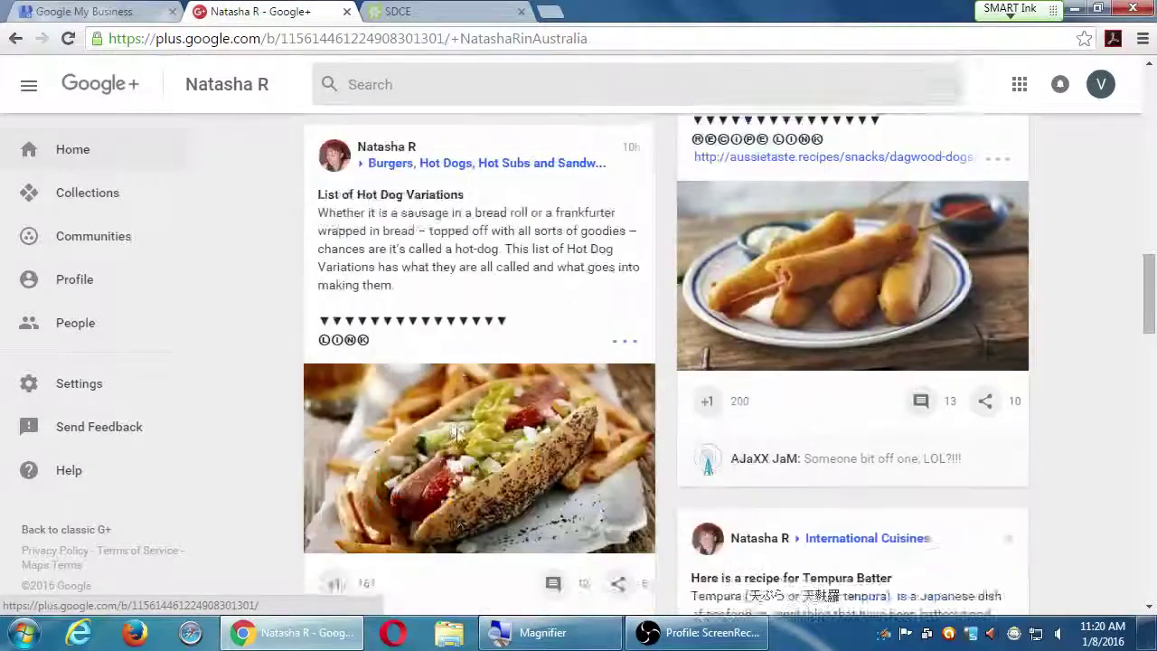
{"action": "scroll", "coordinate": [456, 434], "scroll_direction": "up", "scroll_amount": 2}
{"action": "scroll", "coordinate": [456, 434], "scroll_direction": "down", "scroll_amount": 5}
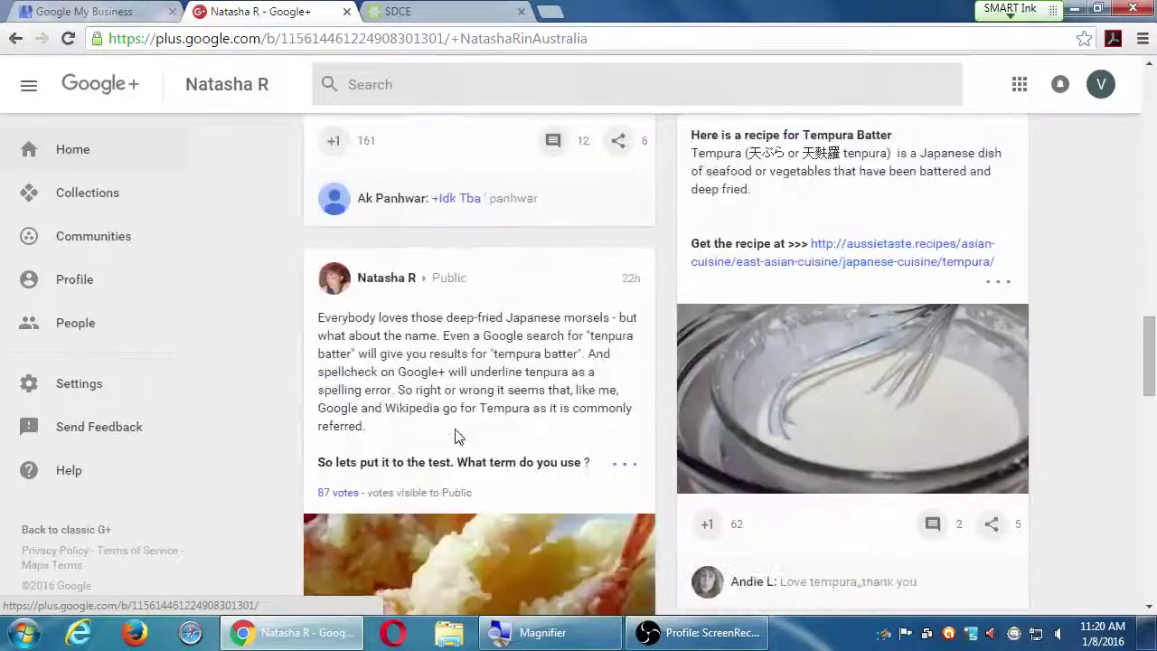
Follow the coleslaw author and confirm the Adding to circles notice.
{"action": "scroll", "coordinate": [1060, 352], "scroll_direction": "down", "scroll_amount": 5}
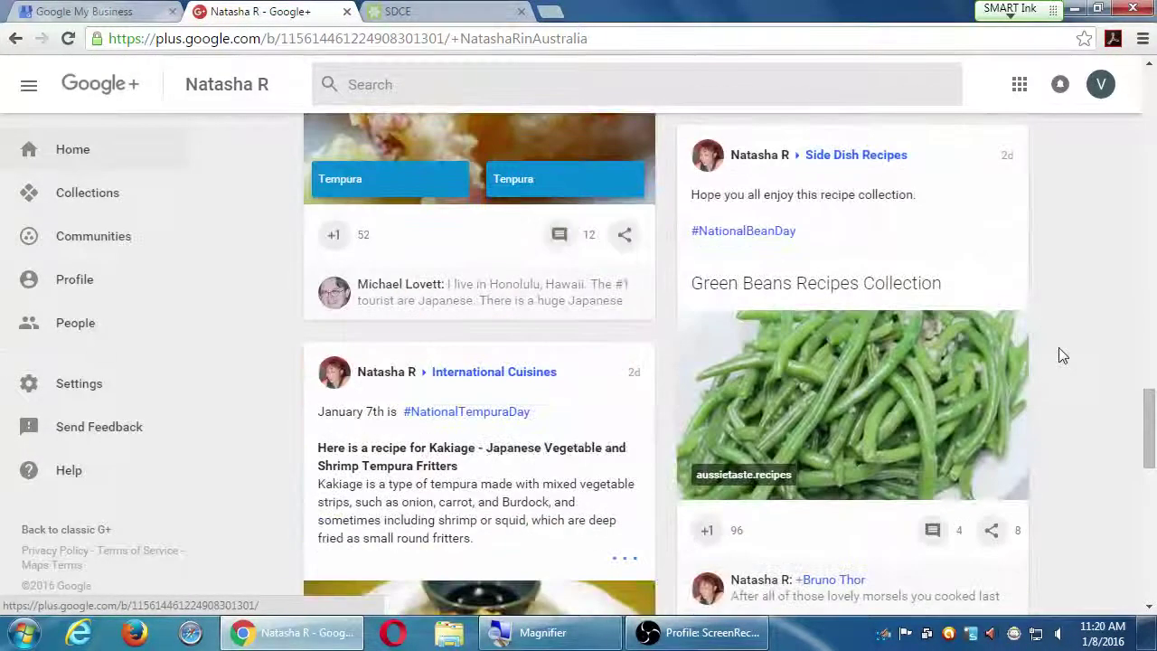
{"action": "scroll", "coordinate": [1066, 339], "scroll_direction": "up", "scroll_amount": 18}
{"action": "scroll", "coordinate": [1067, 339], "scroll_direction": "up", "scroll_amount": 5}
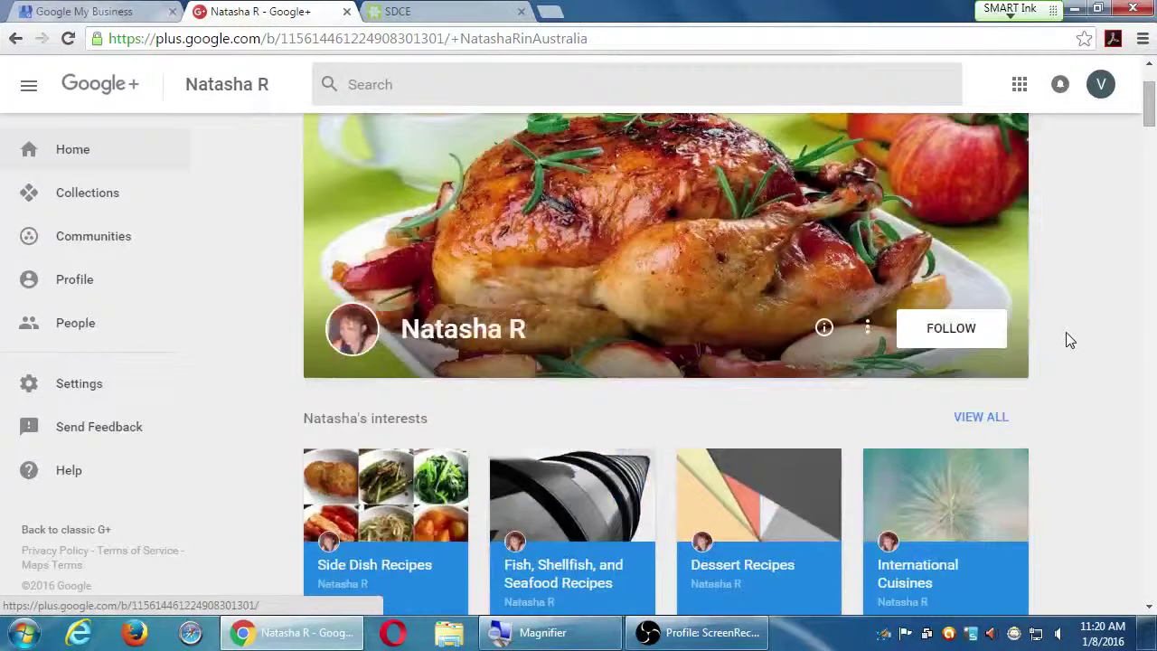
{"action": "left_click", "coordinate": [952, 336]}
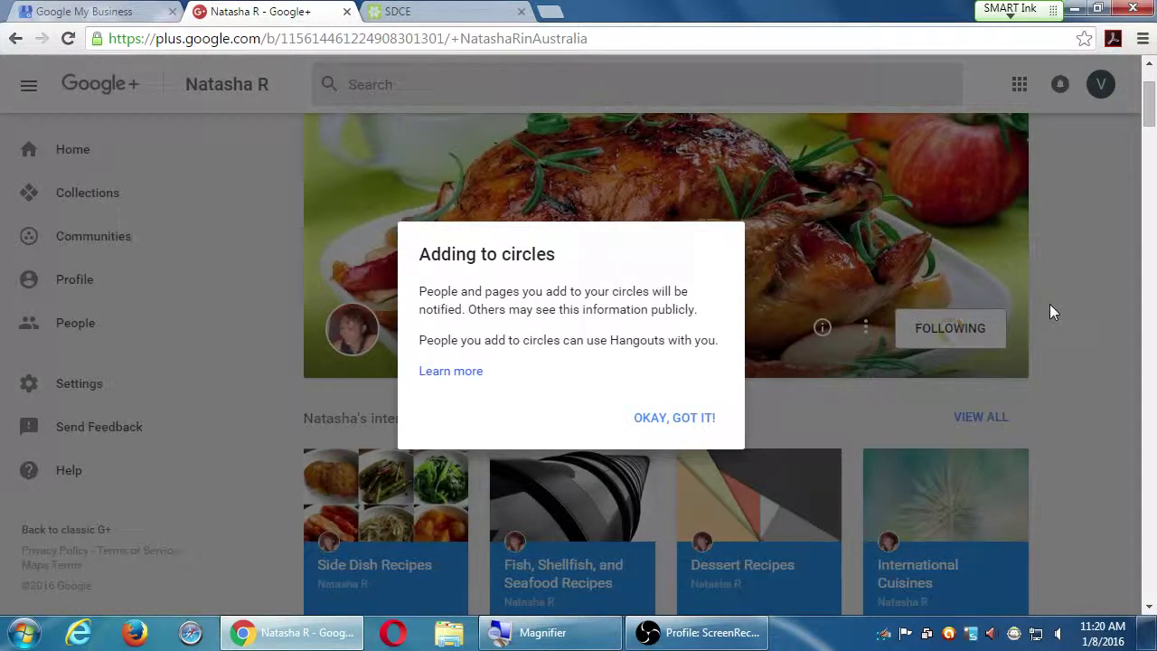
{"action": "left_click", "coordinate": [683, 424]}
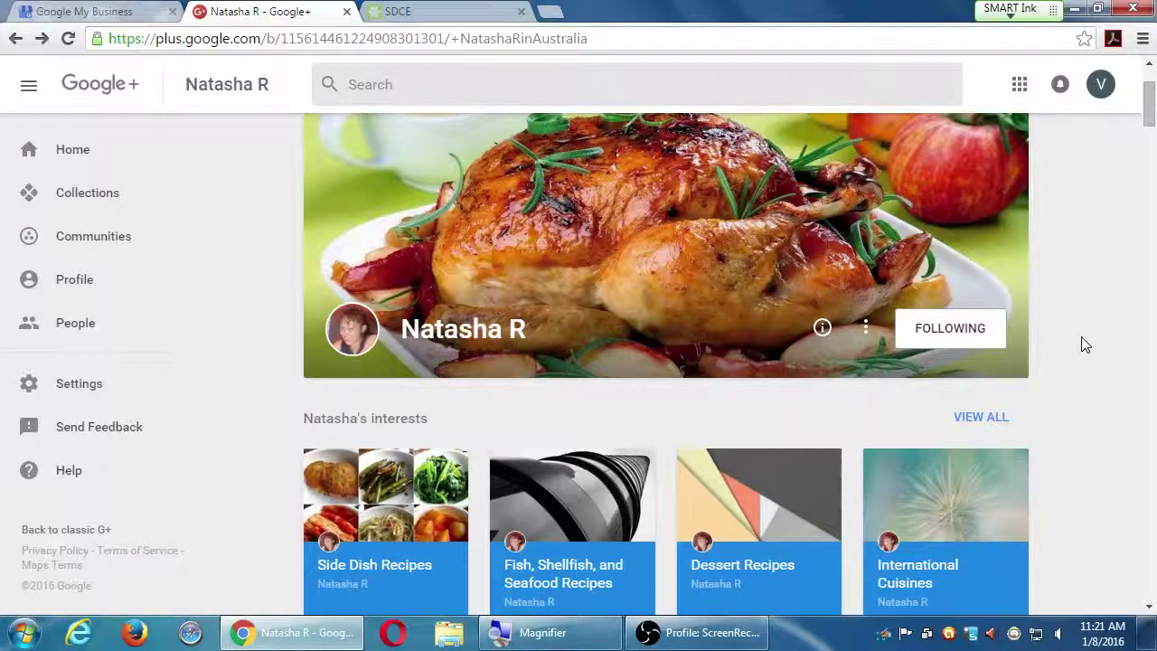
Search Google+ for 'cookies'.
{"action": "left_click", "coordinate": [787, 96]}
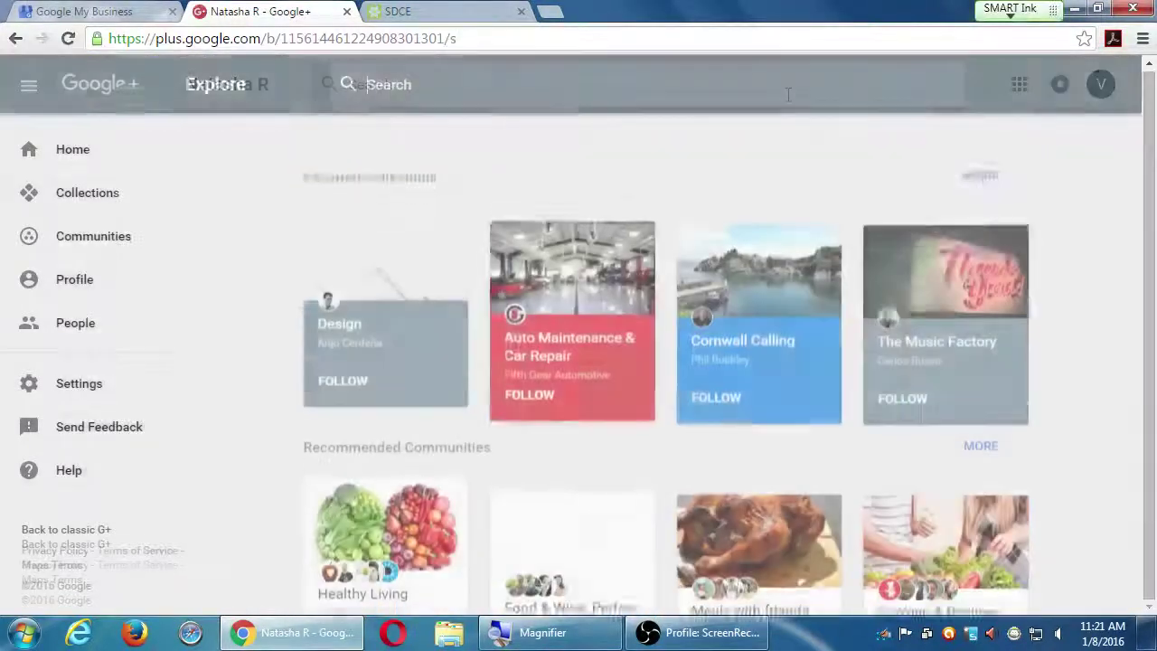
{"action": "type", "text": "cookies"}
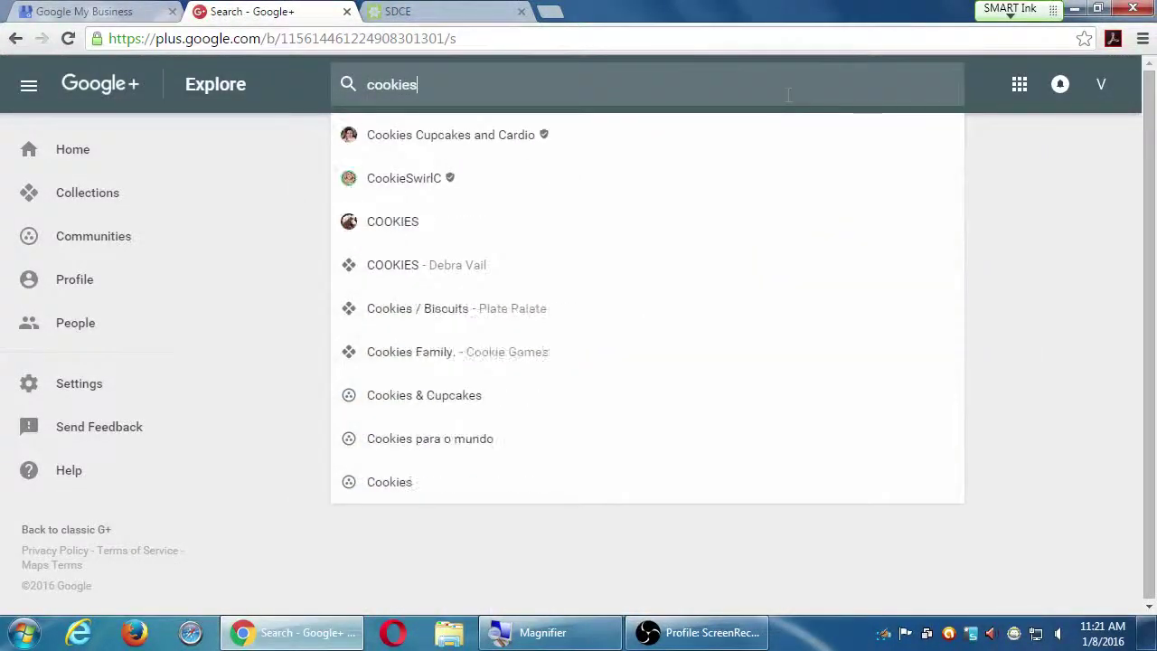
{"action": "key", "text": "Return"}
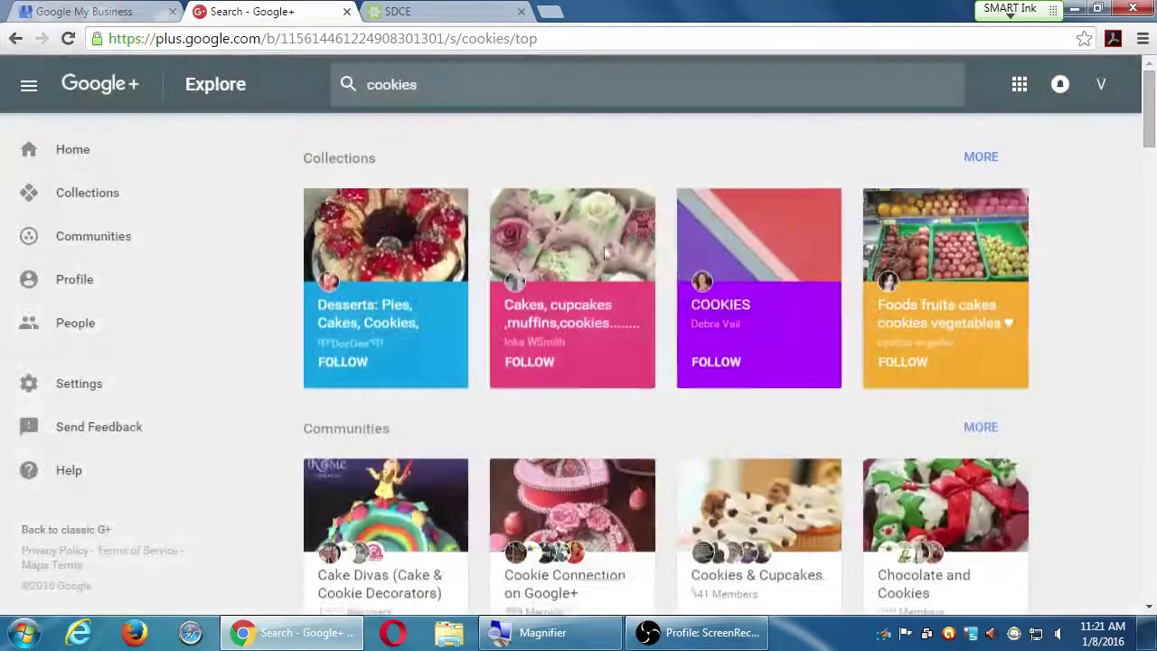
Open the profile of the dark chocolate dipped peanut butter meringue cookies post's author.
{"action": "scroll", "coordinate": [821, 372], "scroll_direction": "down", "scroll_amount": 10}
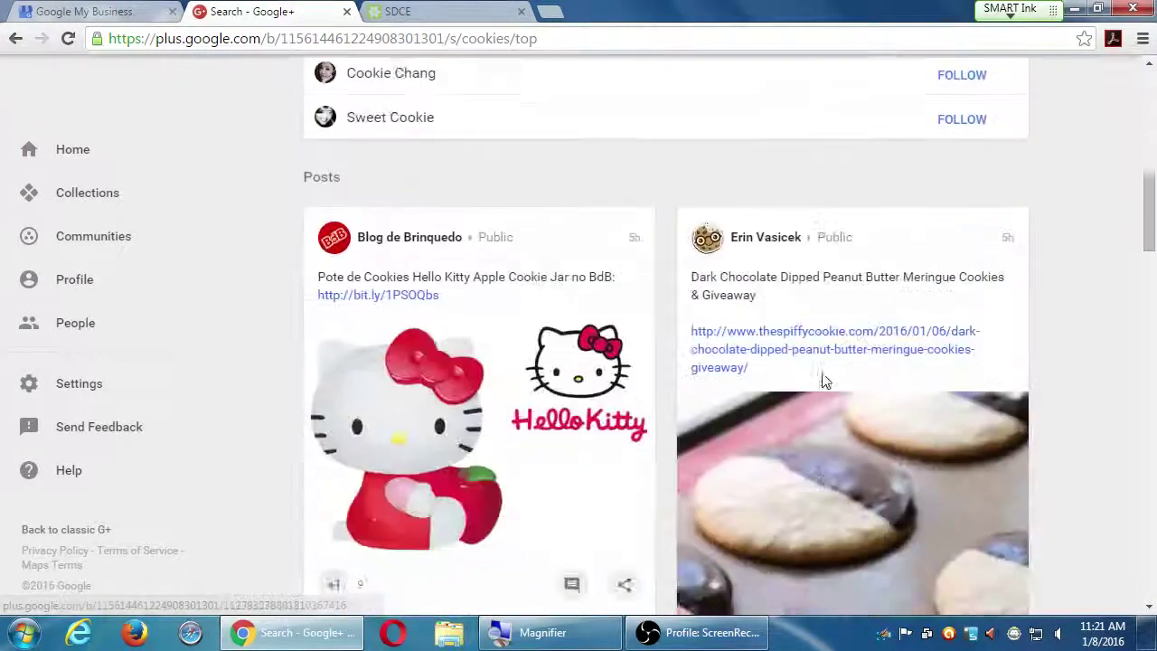
{"action": "scroll", "coordinate": [743, 433], "scroll_direction": "up", "scroll_amount": 1}
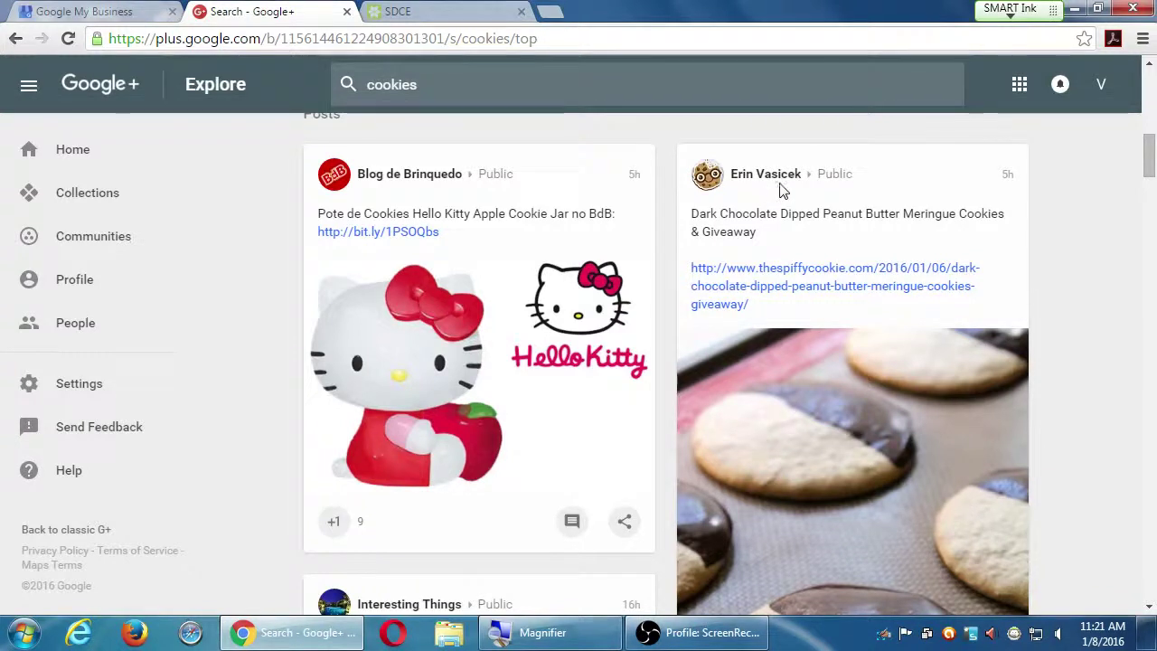
{"action": "scroll", "coordinate": [1054, 304], "scroll_direction": "down", "scroll_amount": 5}
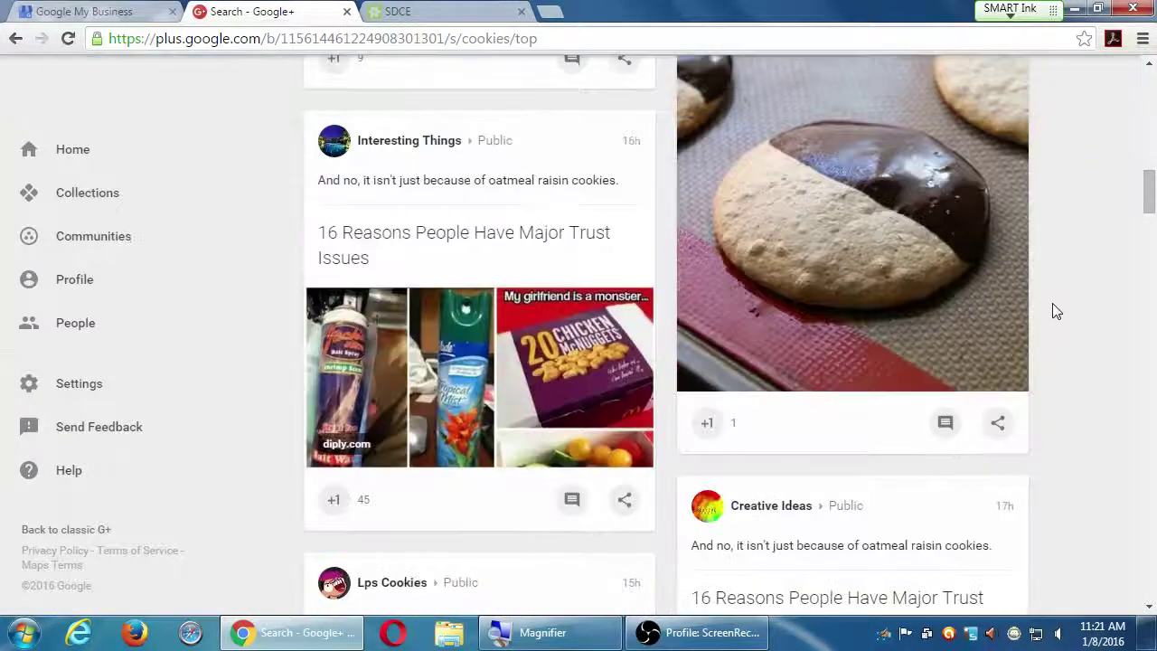
{"action": "scroll", "coordinate": [1057, 307], "scroll_direction": "up", "scroll_amount": 4}
{"action": "scroll", "coordinate": [1057, 307], "scroll_direction": "up", "scroll_amount": 3}
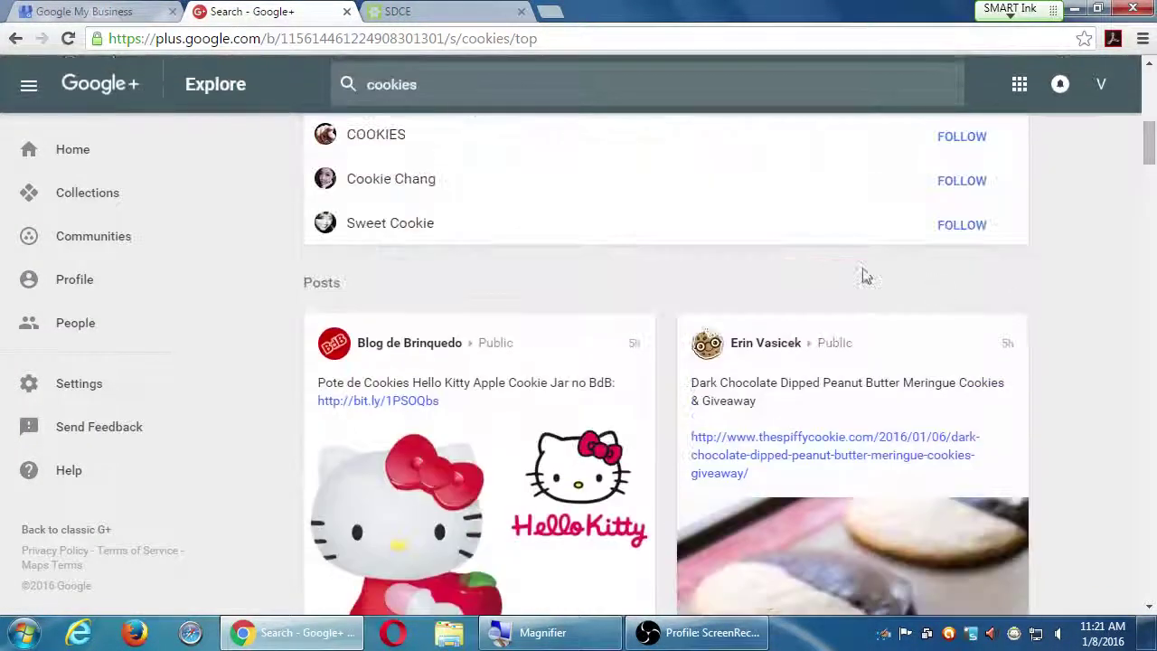
{"action": "left_click", "coordinate": [708, 355]}
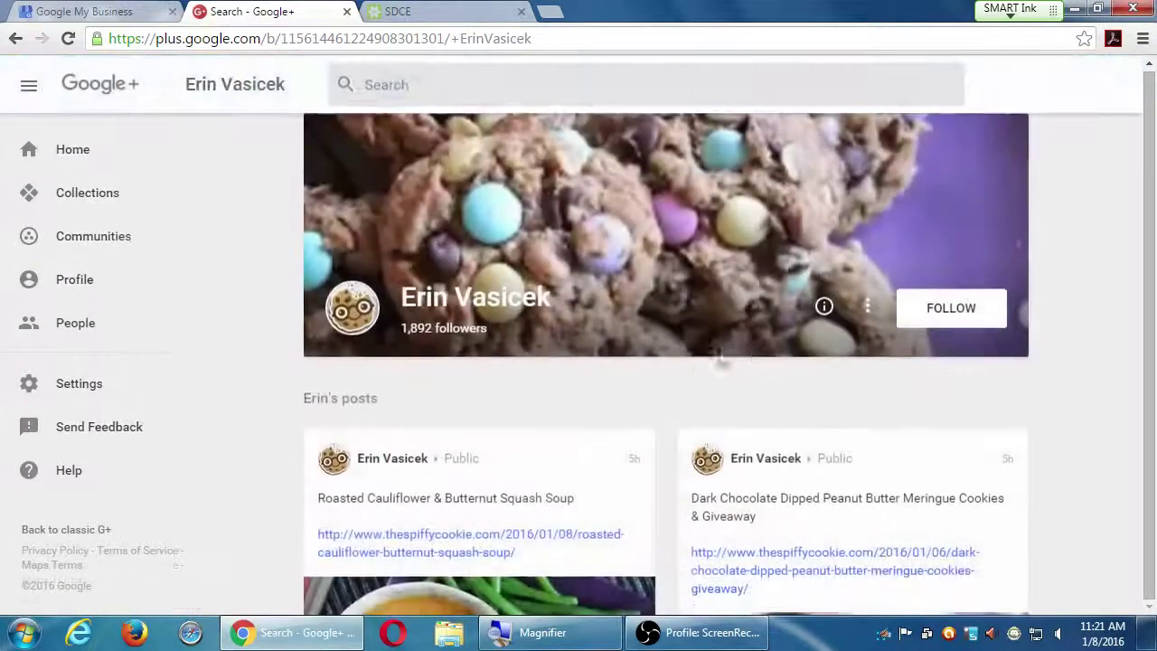
Follow the cookie blogger so the profile header reads FOLLOWING.
{"action": "scroll", "coordinate": [667, 457], "scroll_direction": "down", "scroll_amount": 5}
{"action": "scroll", "coordinate": [665, 457], "scroll_direction": "down", "scroll_amount": 5}
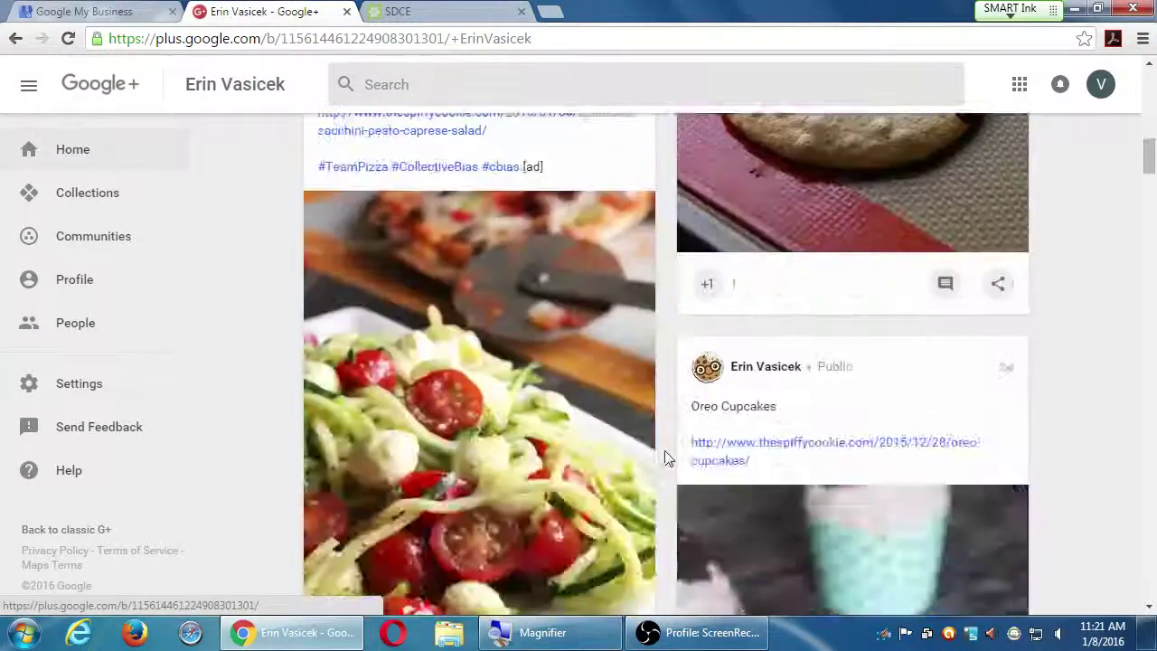
{"action": "scroll", "coordinate": [664, 458], "scroll_direction": "up", "scroll_amount": 3}
{"action": "scroll", "coordinate": [664, 458], "scroll_direction": "up", "scroll_amount": 7}
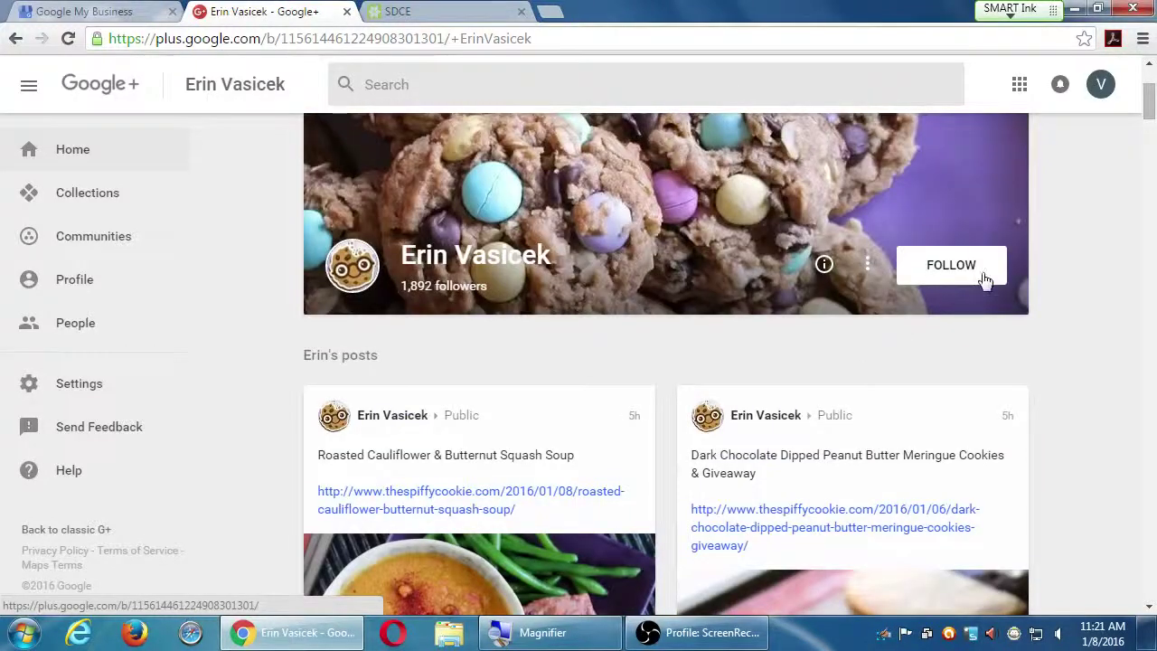
{"action": "left_click", "coordinate": [985, 280]}
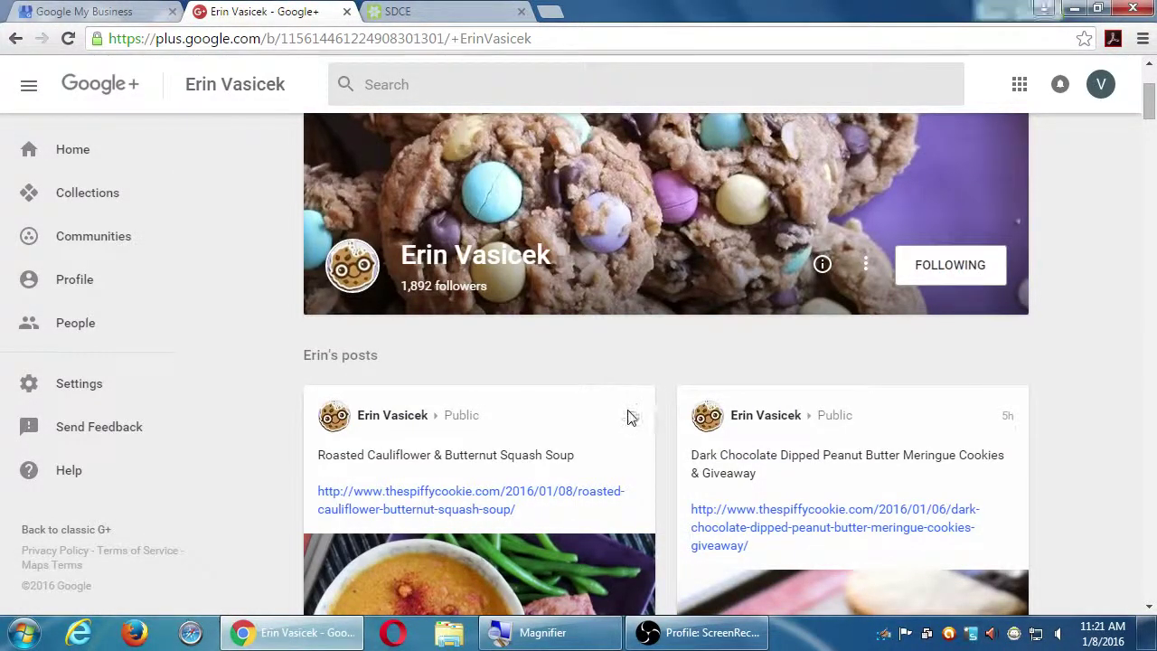
{"action": "scroll", "coordinate": [654, 413], "scroll_direction": "down", "scroll_amount": 9}
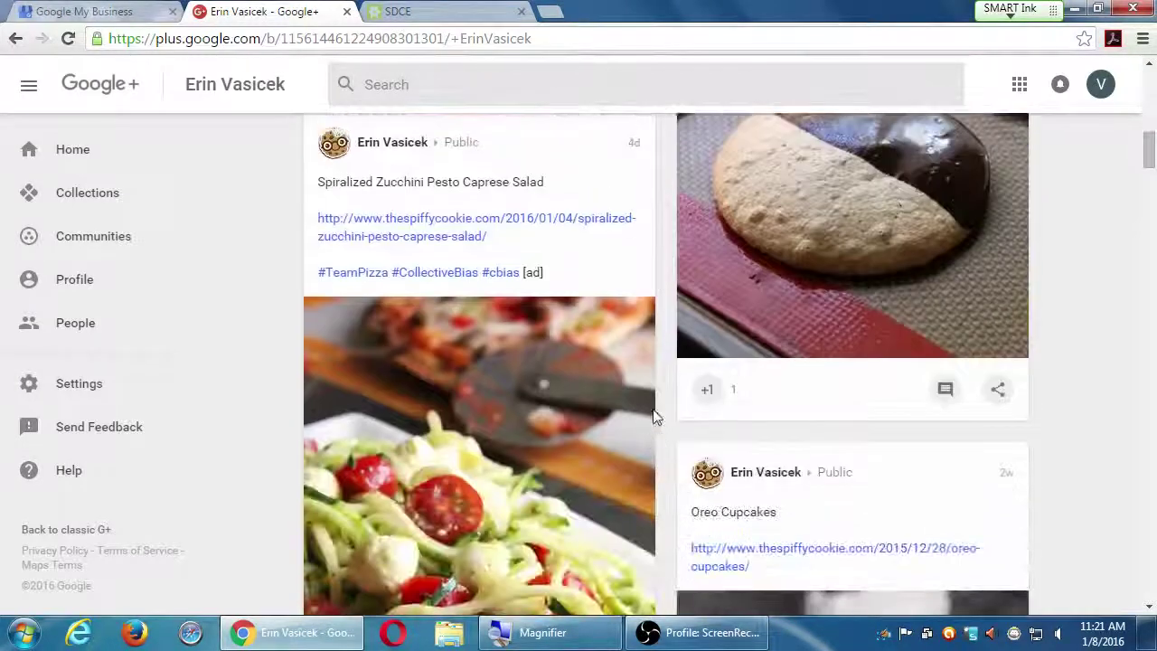
{"action": "scroll", "coordinate": [962, 488], "scroll_direction": "down", "scroll_amount": 2}
{"action": "scroll", "coordinate": [960, 485], "scroll_direction": "up", "scroll_amount": 11}
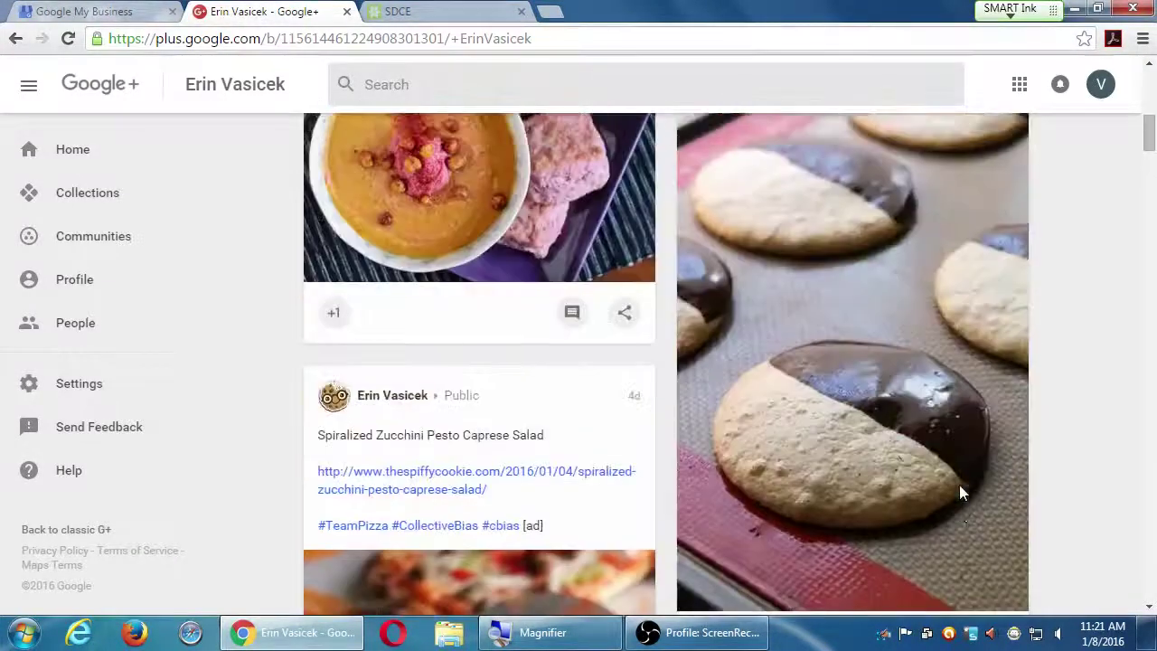
{"action": "scroll", "coordinate": [962, 493], "scroll_direction": "up", "scroll_amount": 2}
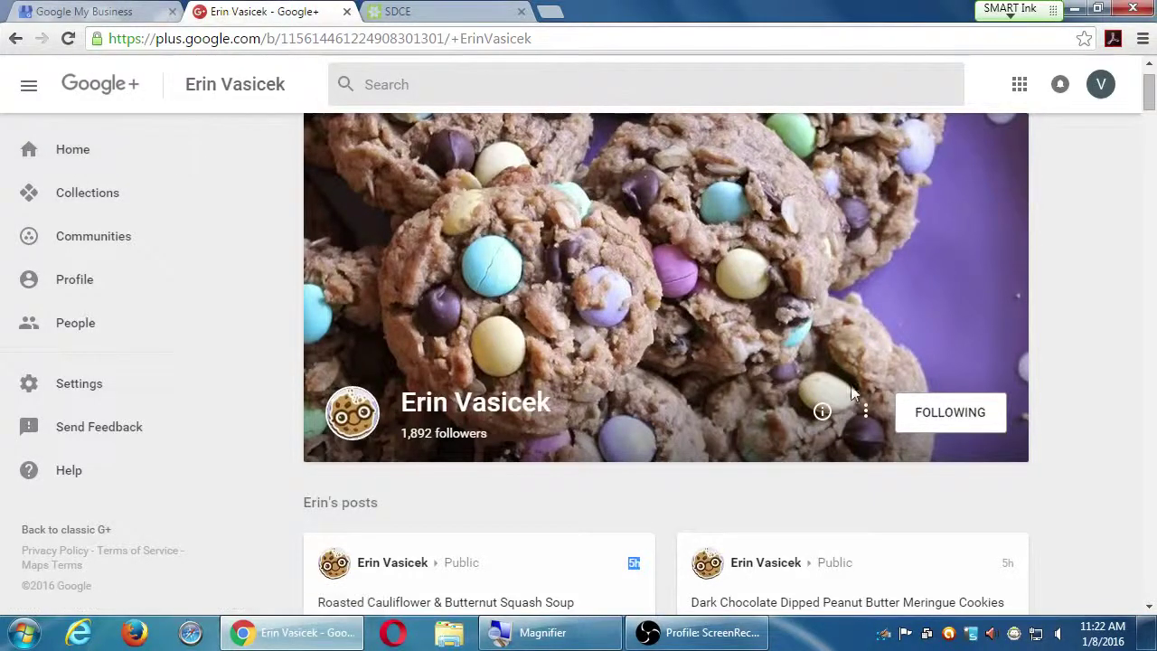
{"action": "left_click", "coordinate": [936, 416]}
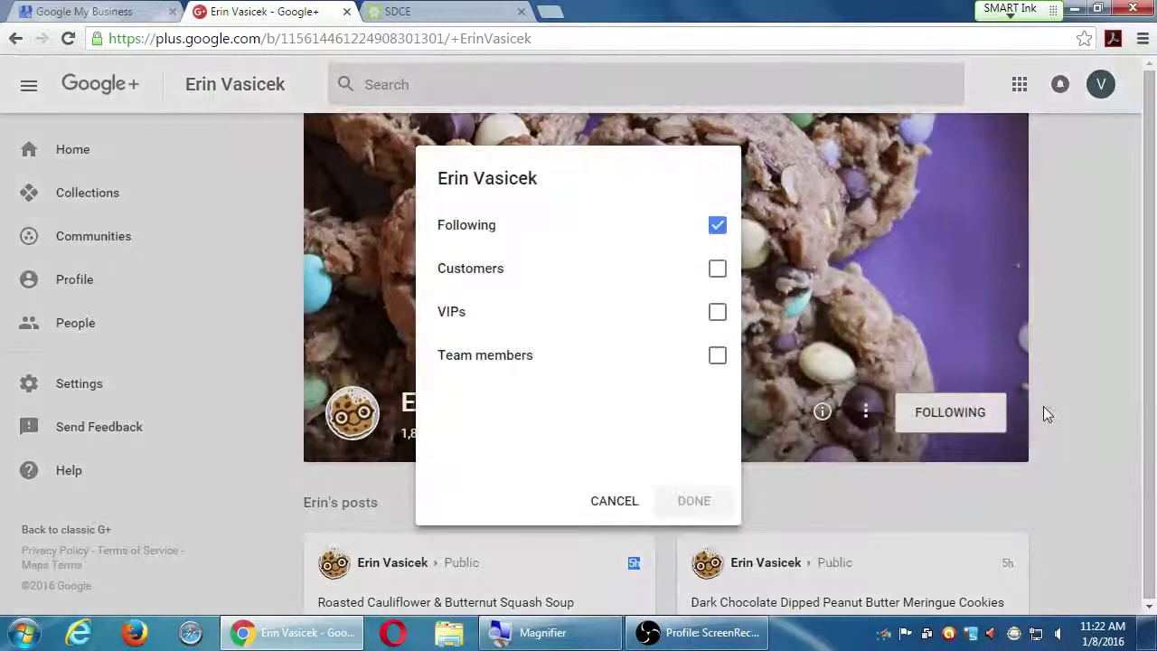
{"action": "left_click", "coordinate": [719, 229]}
{"action": "left_click", "coordinate": [718, 227]}
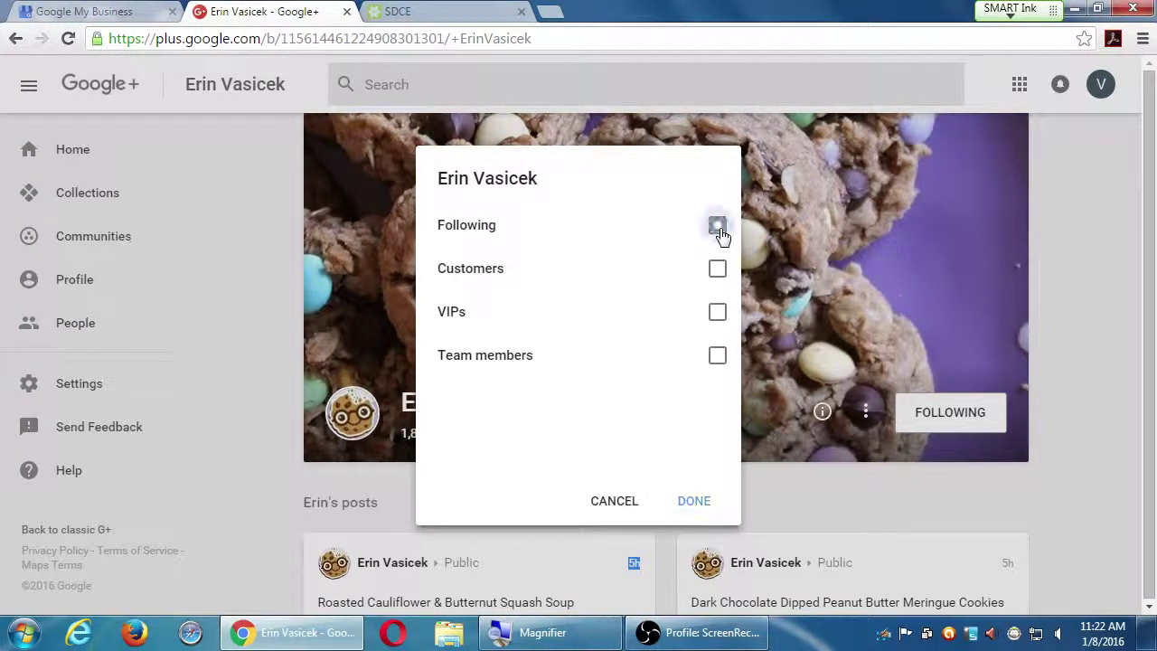
{"action": "left_click", "coordinate": [621, 502]}
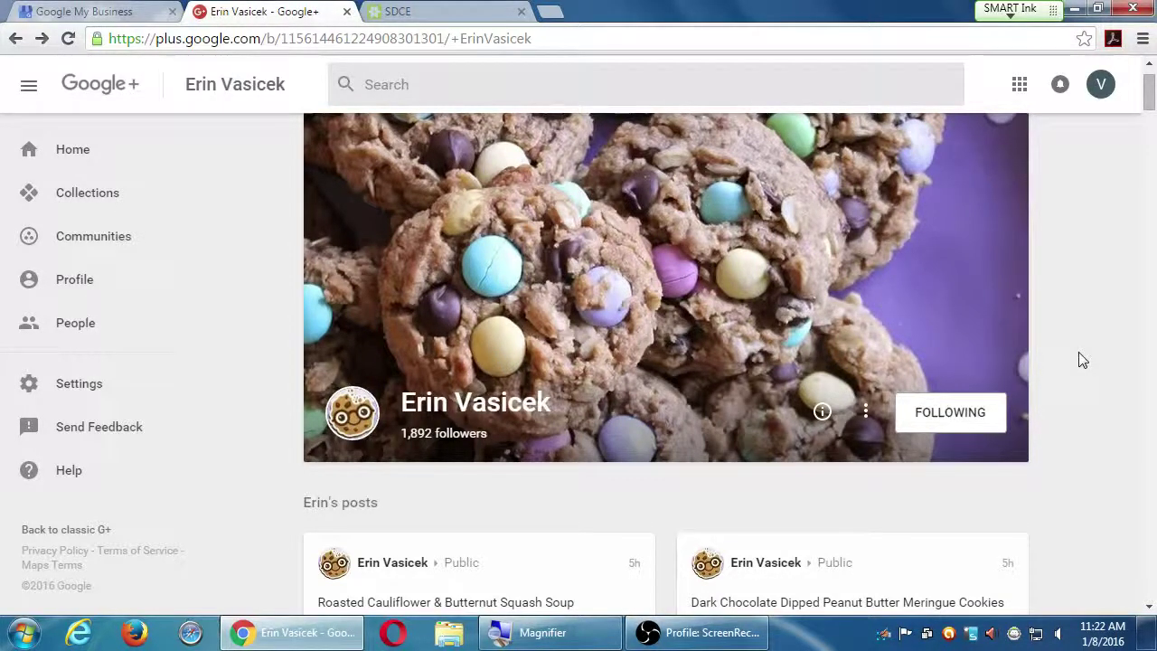
{"action": "scroll", "coordinate": [1070, 362], "scroll_direction": "down", "scroll_amount": 5}
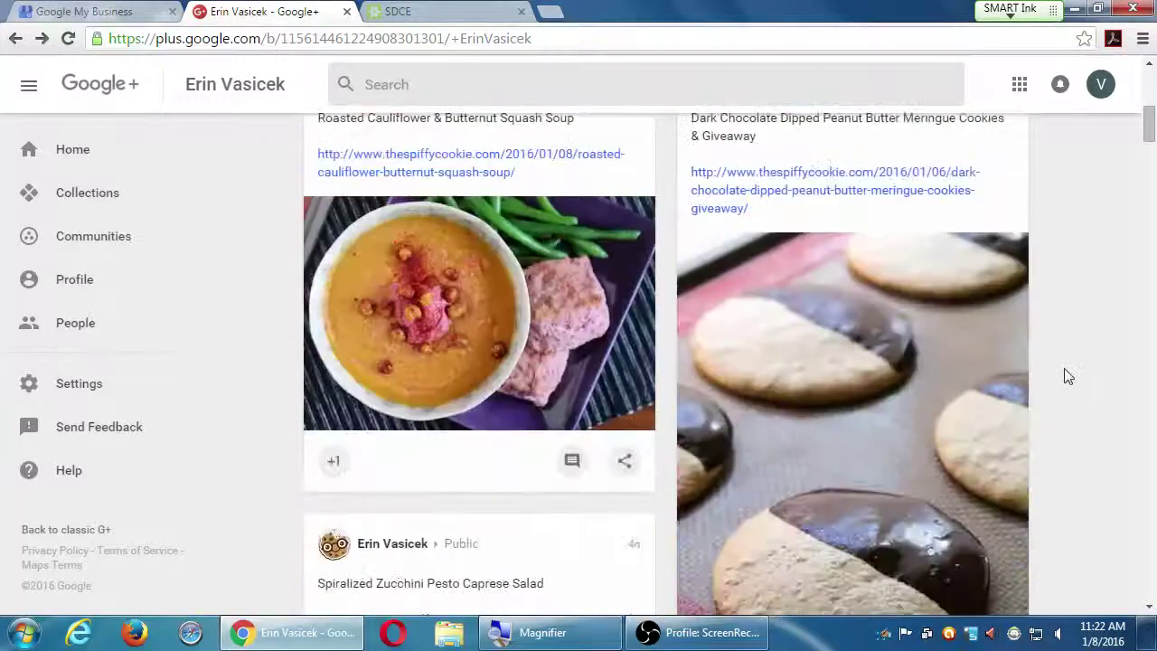
{"action": "scroll", "coordinate": [780, 254], "scroll_direction": "down", "scroll_amount": 6}
{"action": "scroll", "coordinate": [766, 319], "scroll_direction": "down", "scroll_amount": 10}
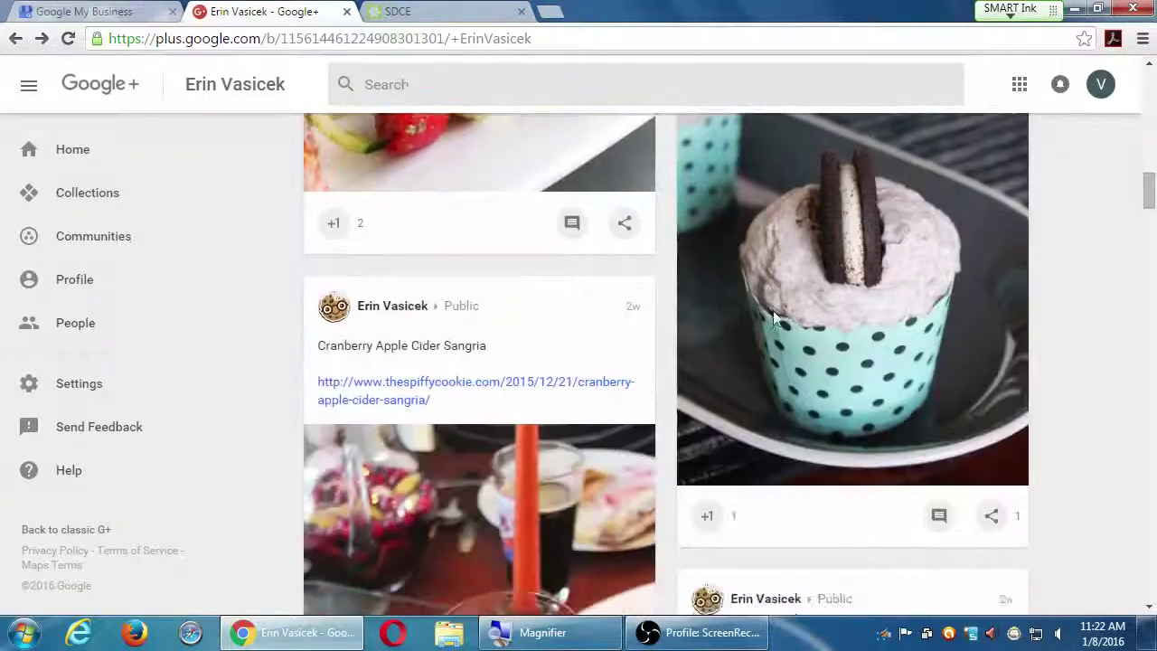
{"action": "scroll", "coordinate": [777, 312], "scroll_direction": "down", "scroll_amount": 6}
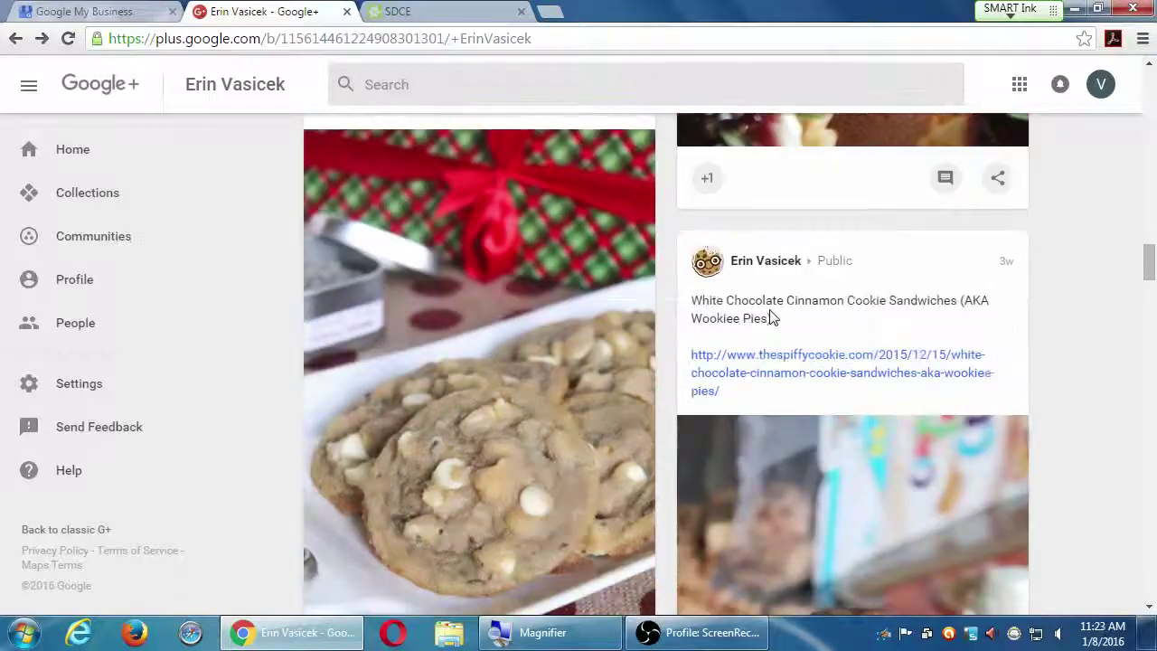
{"action": "scroll", "coordinate": [765, 318], "scroll_direction": "up", "scroll_amount": 2}
{"action": "scroll", "coordinate": [774, 311], "scroll_direction": "up", "scroll_amount": 15}
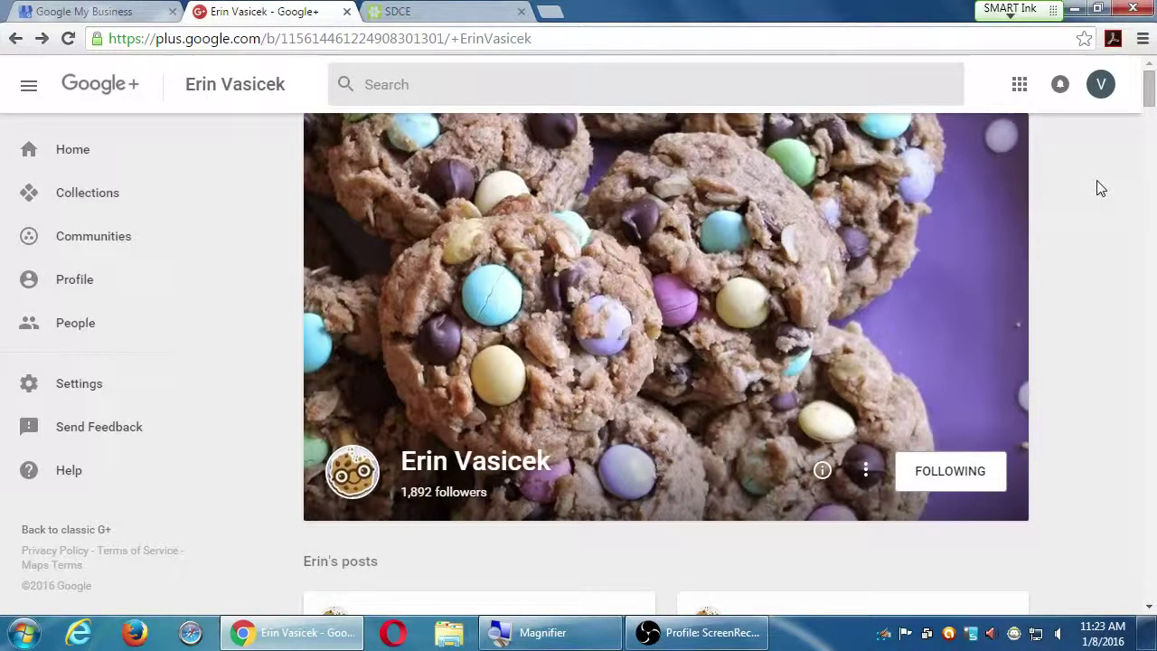
Open a new Victor's Bakery post composer from Home, keeping the audience Public.
{"action": "left_click", "coordinate": [52, 154]}
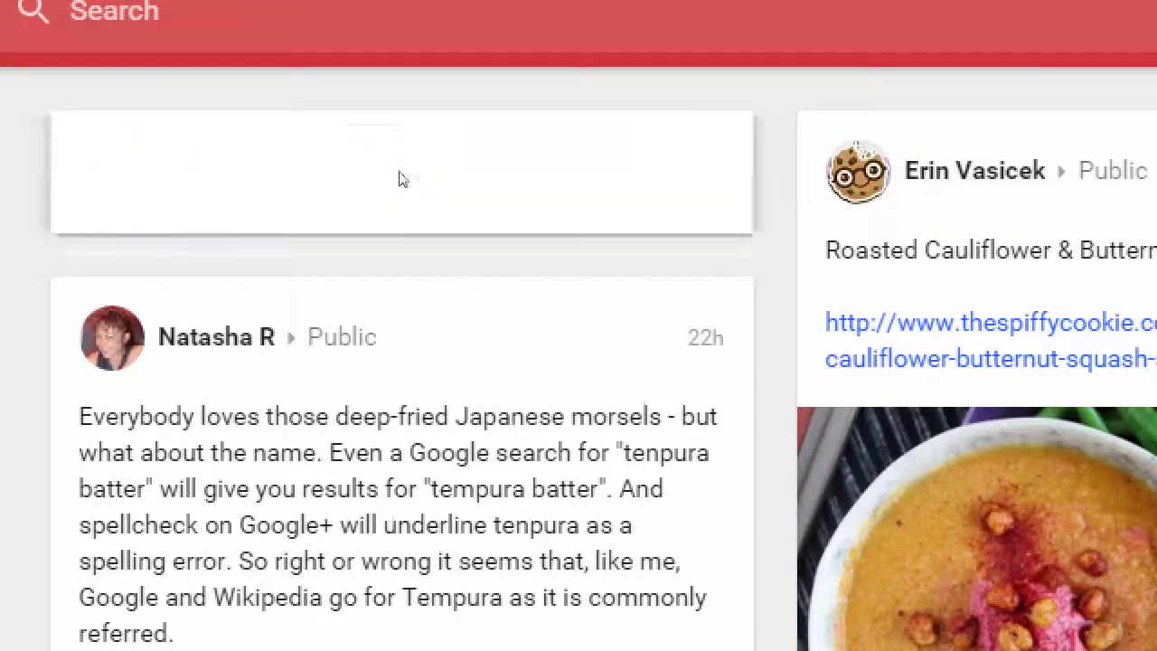
{"action": "left_click", "coordinate": [402, 179]}
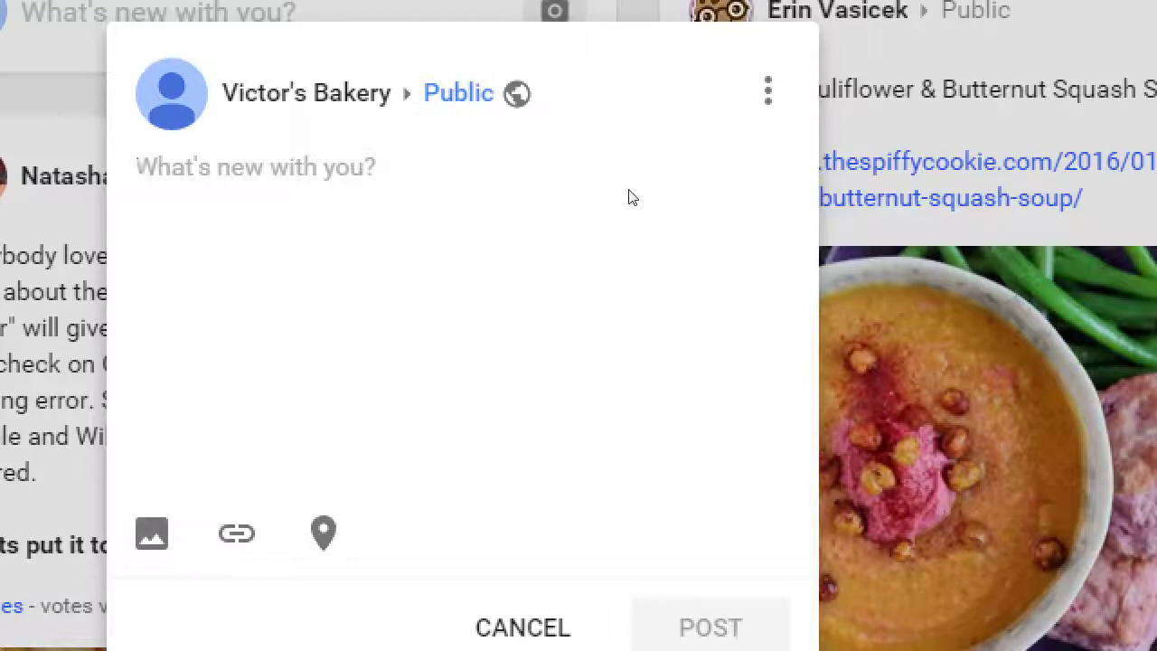
{"action": "key", "text": "shift+Tab"}
{"action": "key", "text": "Return"}
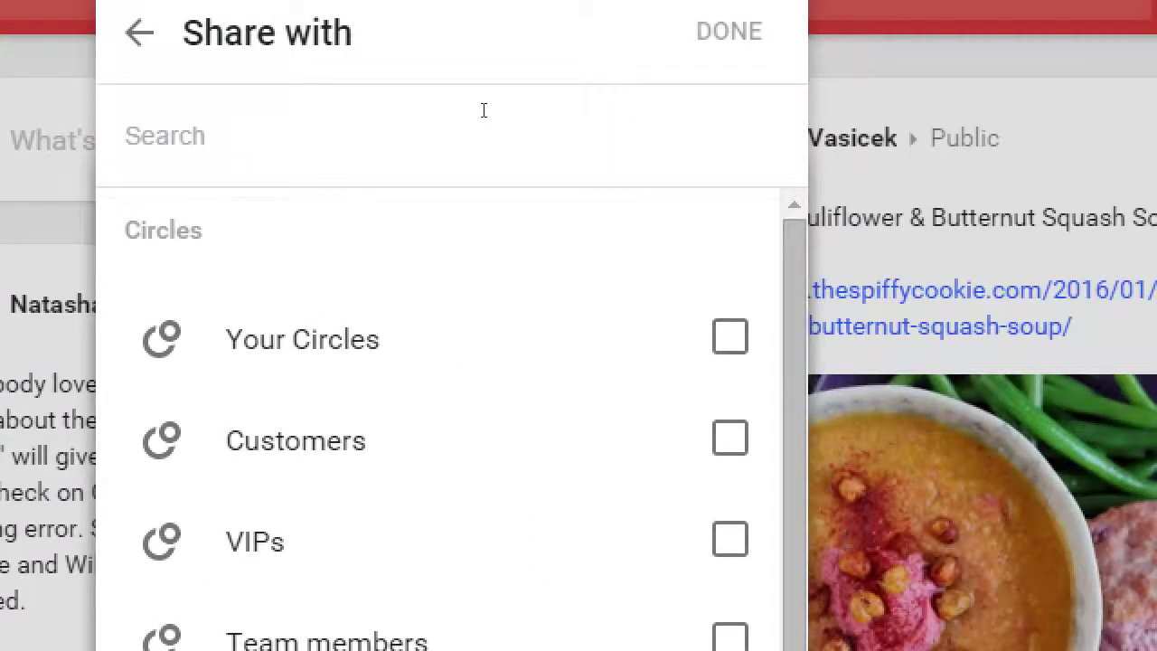
{"action": "key", "text": "Escape"}
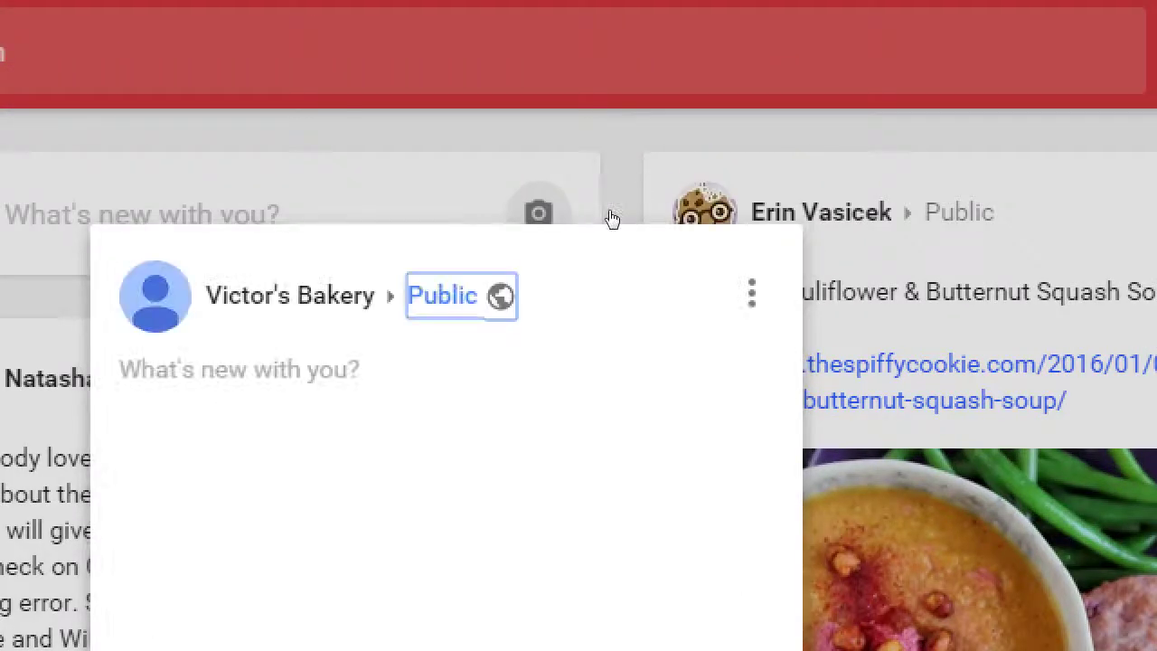
{"action": "left_click", "coordinate": [614, 329]}
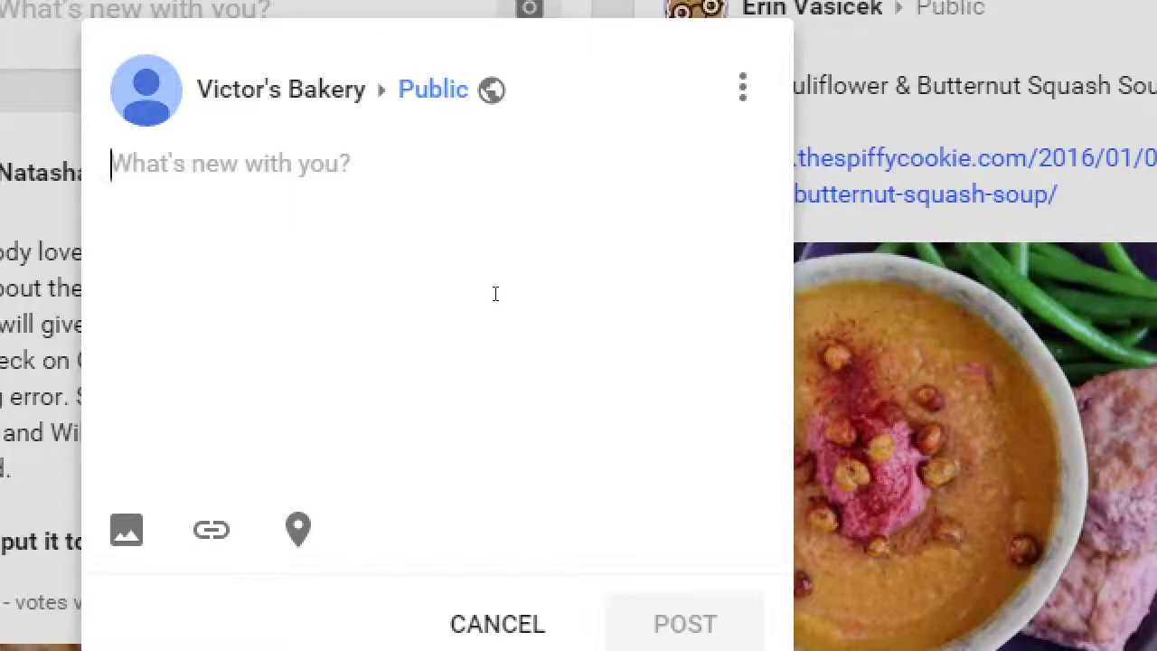
Publish 'Hello world! We're on Google+!' / 'Follow for for exclusive coupons!' / 'And tasty photos.'.
{"action": "type", "text": "Hello wo"}
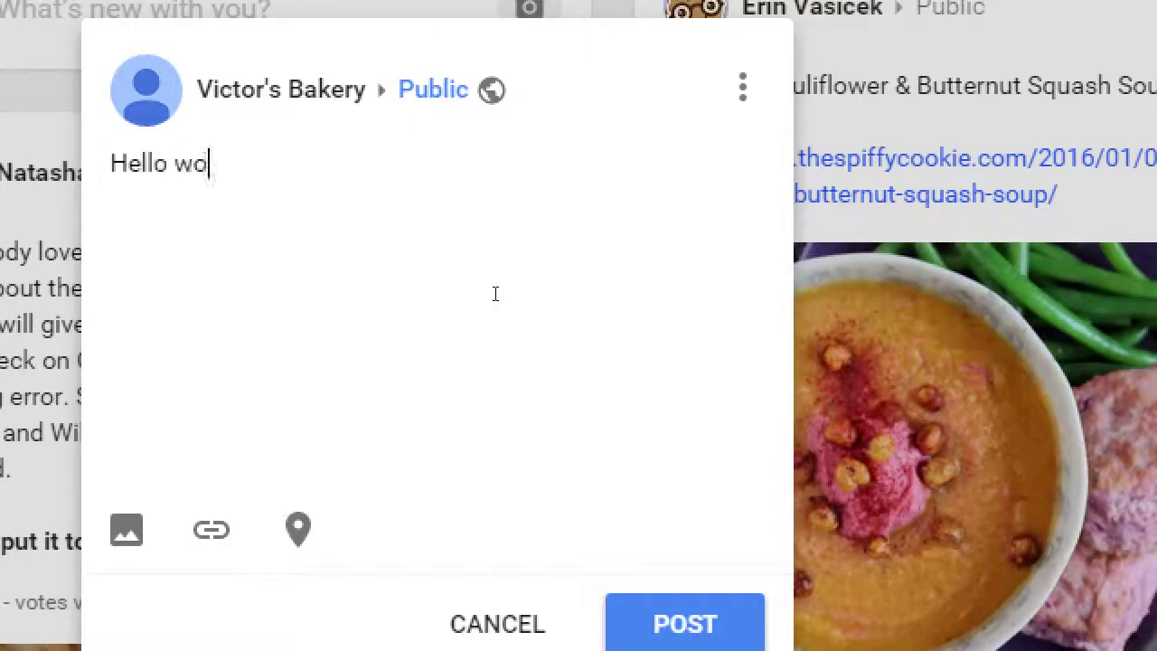
{"action": "type", "text": "rld! We're on"}
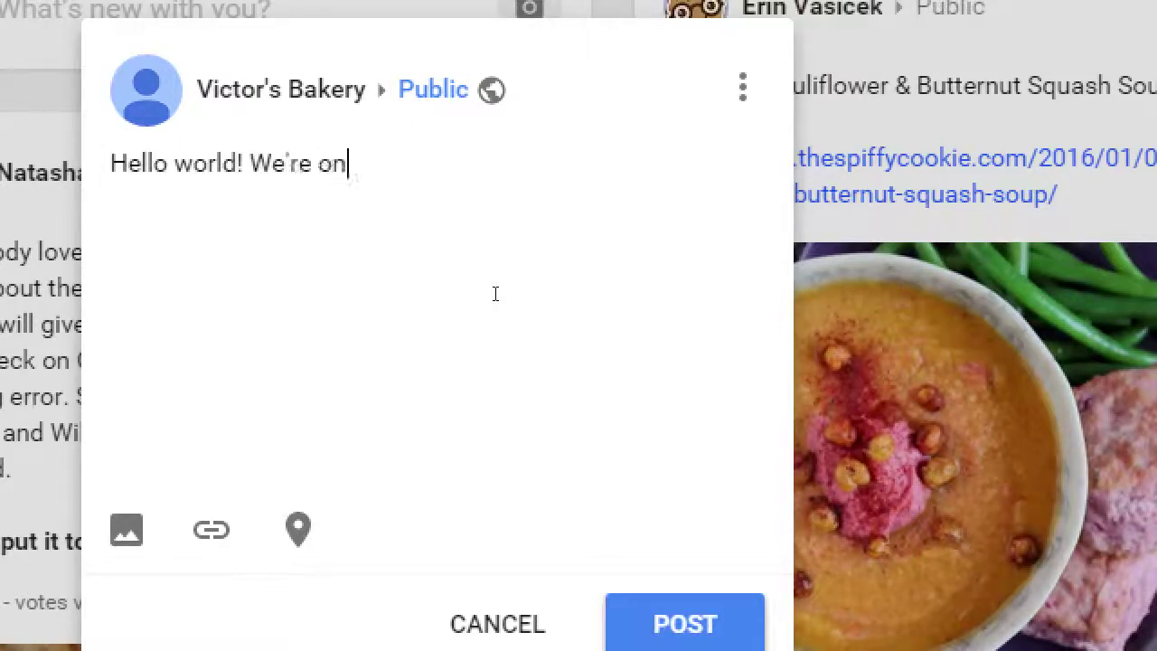
{"action": "type", "text": " Google+"}
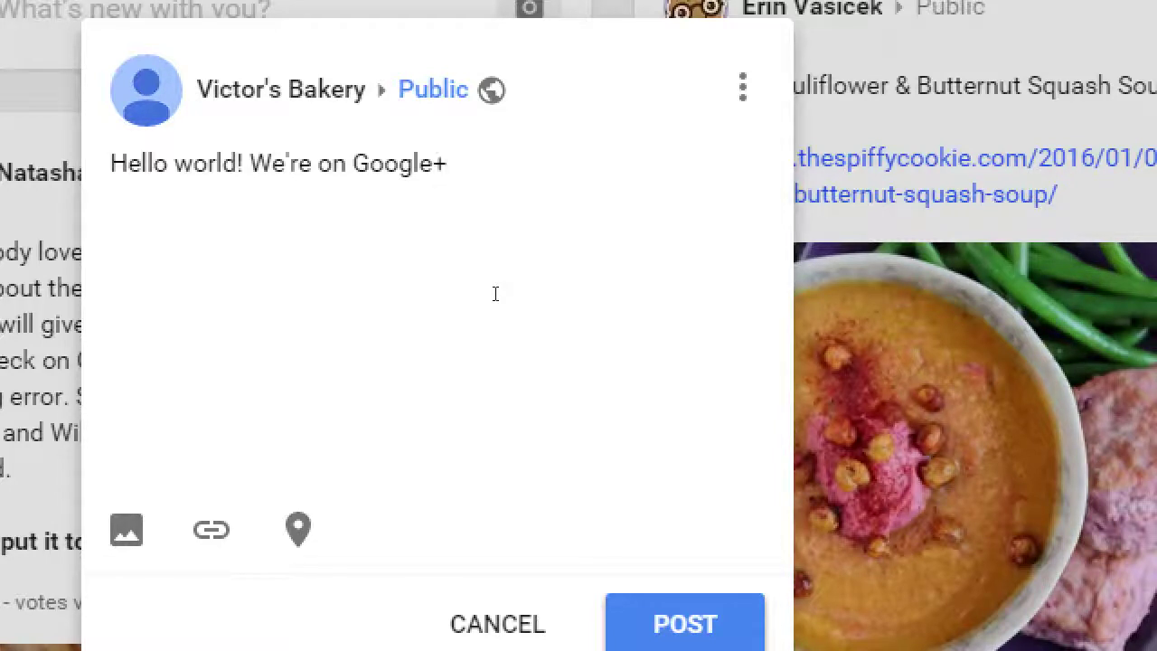
{"action": "type", "text": "!"}
{"action": "key", "text": "Return"}
{"action": "type", "text": "Follow for for exclusive coupons!"}
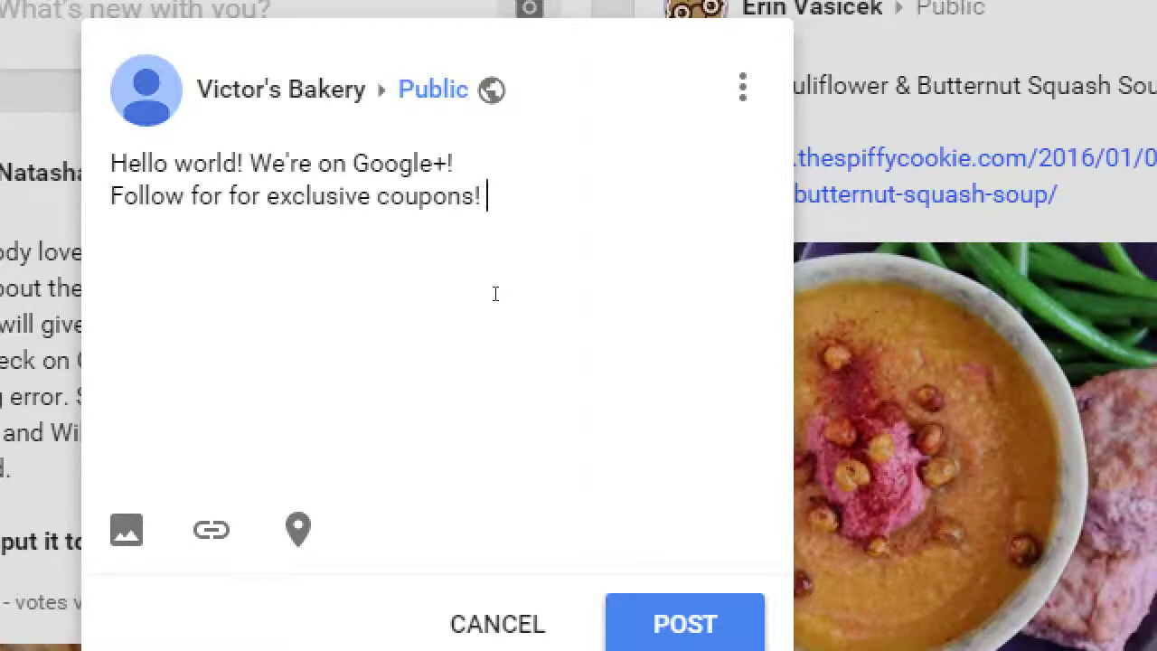
{"action": "key", "text": "Return"}
{"action": "type", "text": "And tasty t"}
{"action": "key", "text": "BackSpace"}
{"action": "type", "text": "photos."}
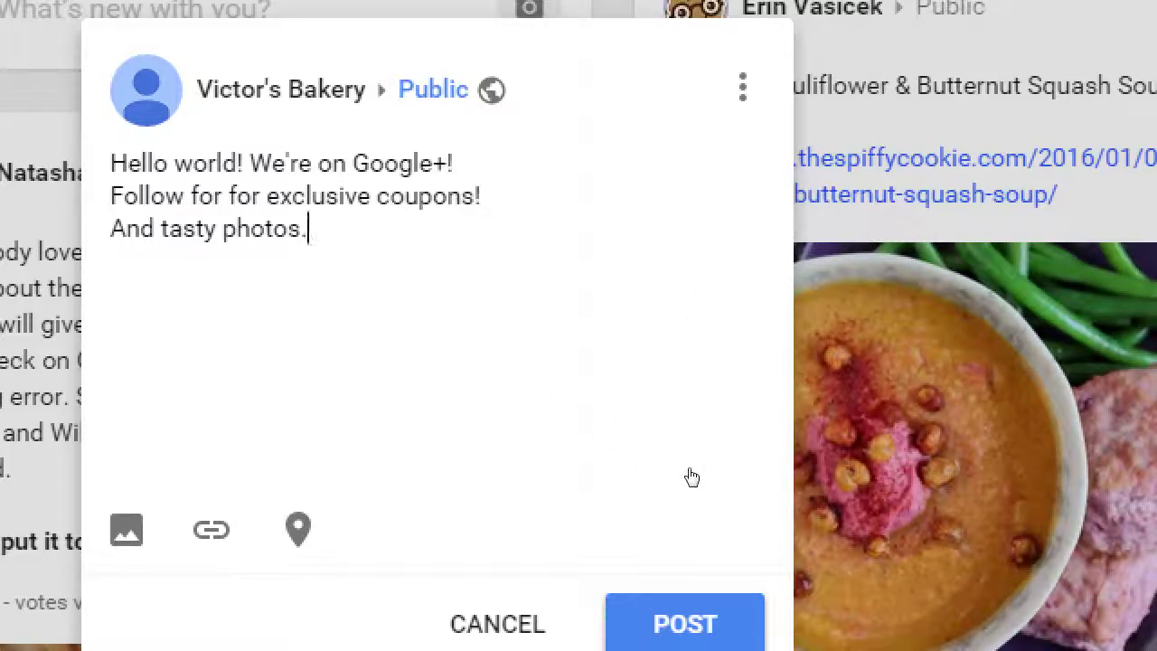
{"action": "key", "text": "ctrl+Return"}
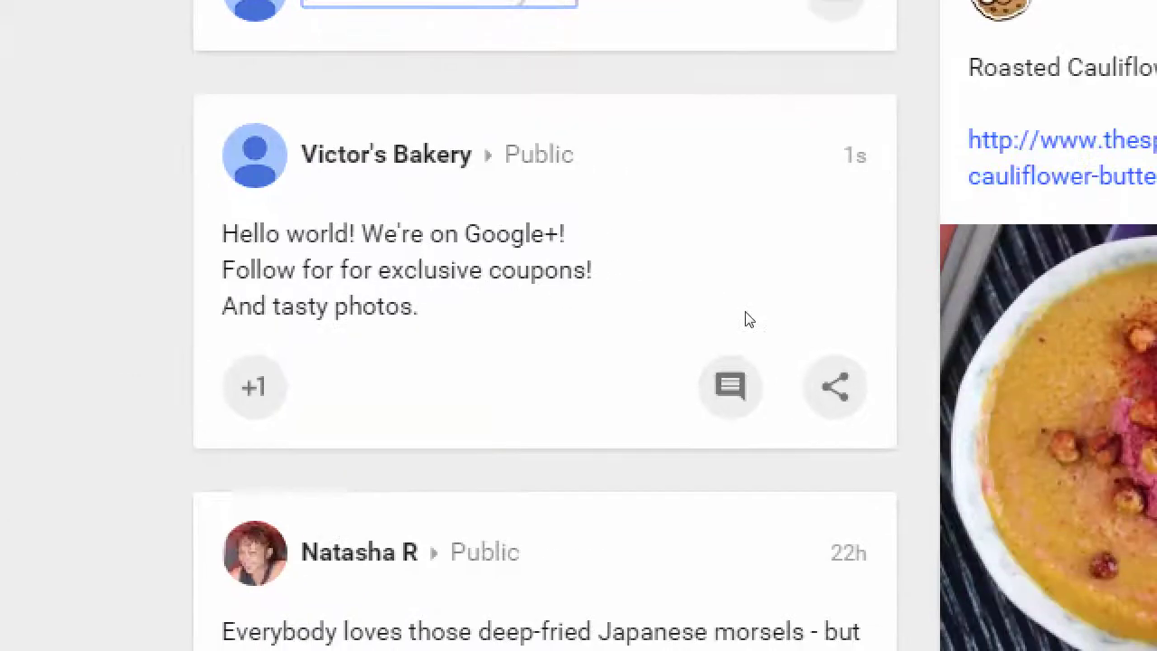
Expand the welcome post and try Edit Post, cancelling once before reopening.
{"action": "left_click", "coordinate": [536, 274]}
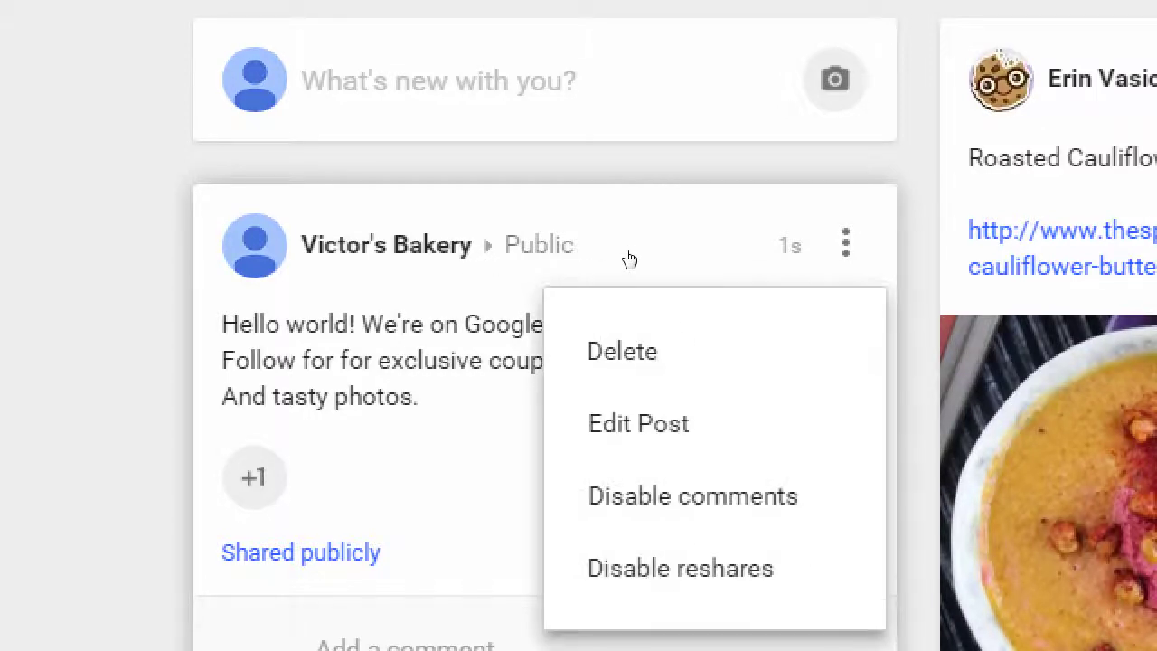
{"action": "scroll", "coordinate": [602, 305], "scroll_direction": "down", "scroll_amount": 1}
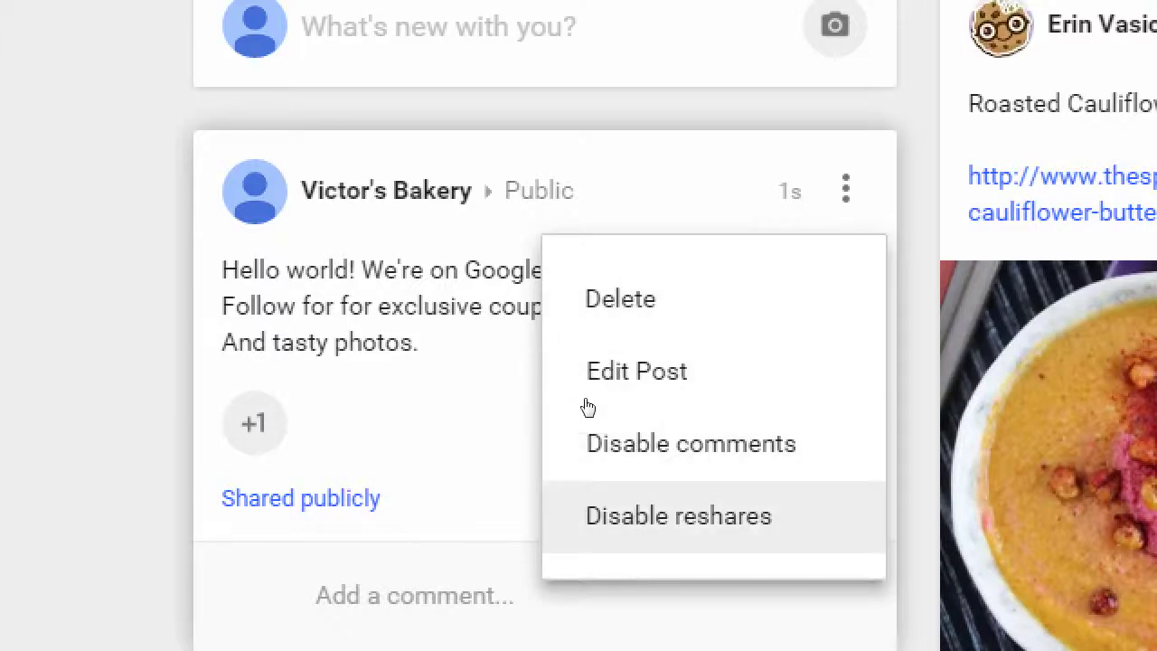
{"action": "left_click", "coordinate": [563, 350]}
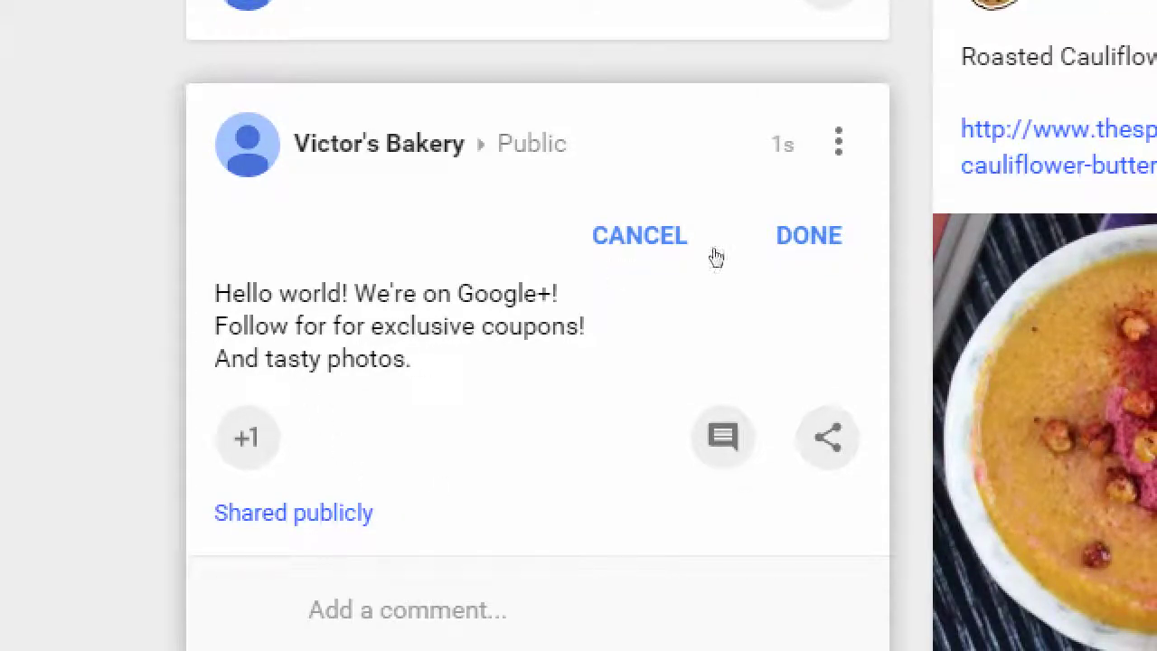
{"action": "left_click", "coordinate": [639, 249]}
{"action": "left_click", "coordinate": [628, 321]}
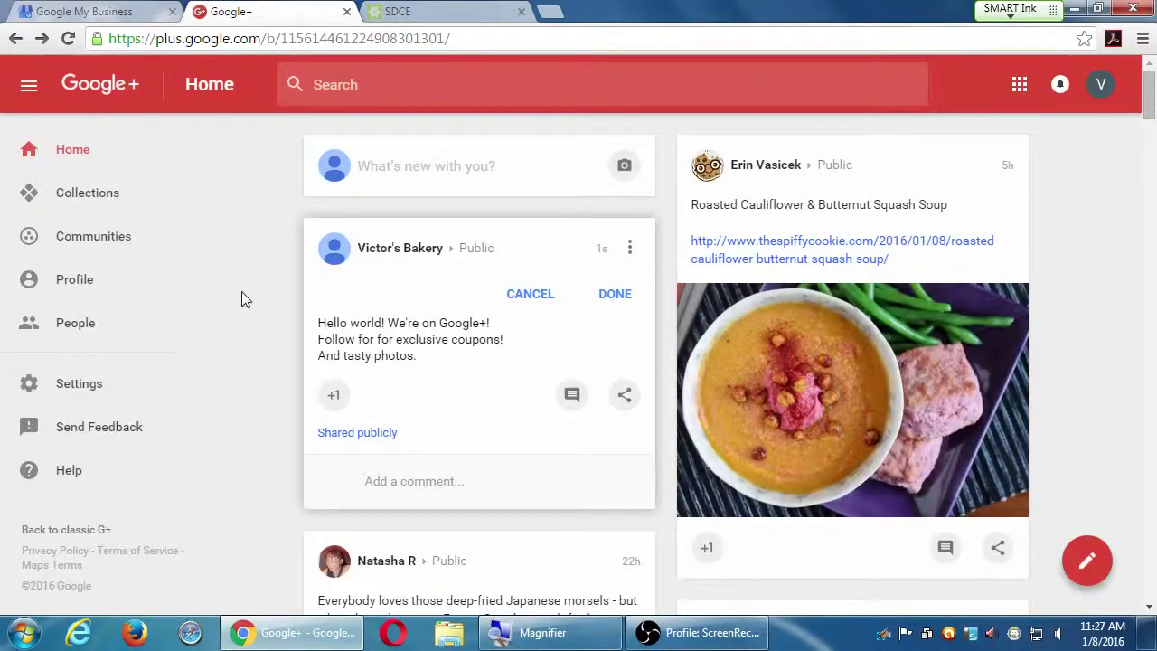
Put the welcome post into Edit Post mode showing its full three-line message.
{"action": "left_click", "coordinate": [392, 304]}
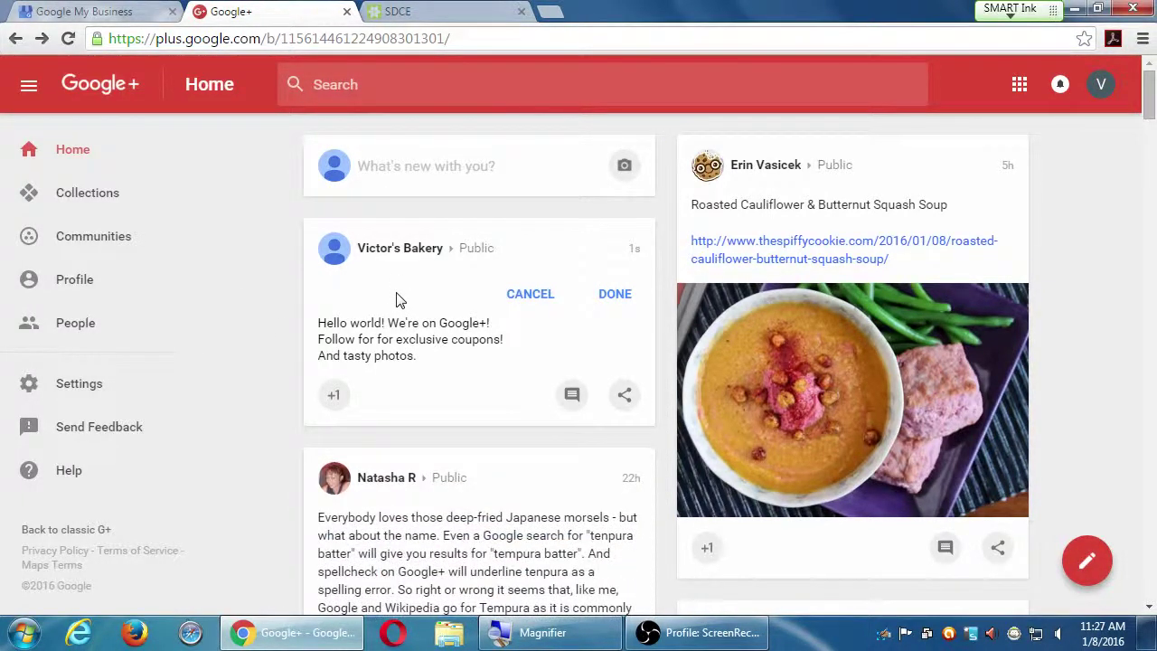
{"action": "scroll", "coordinate": [461, 483], "scroll_direction": "down", "scroll_amount": 3}
{"action": "scroll", "coordinate": [513, 336], "scroll_direction": "up", "scroll_amount": 2}
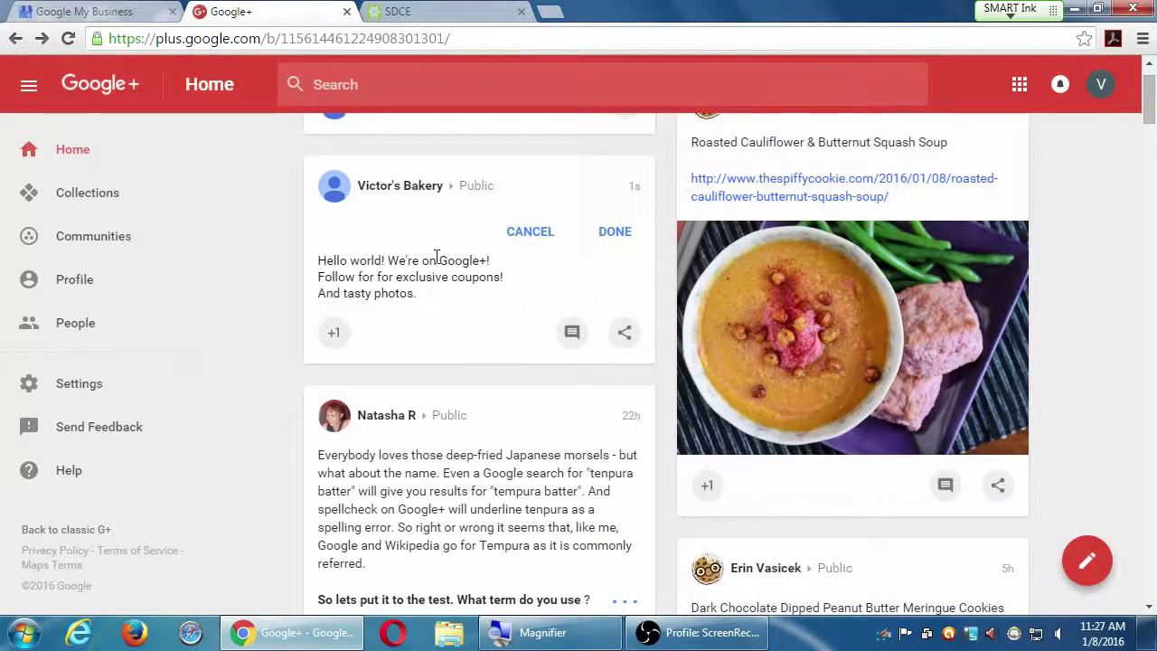
{"action": "scroll", "coordinate": [262, 280], "scroll_direction": "up", "scroll_amount": 1}
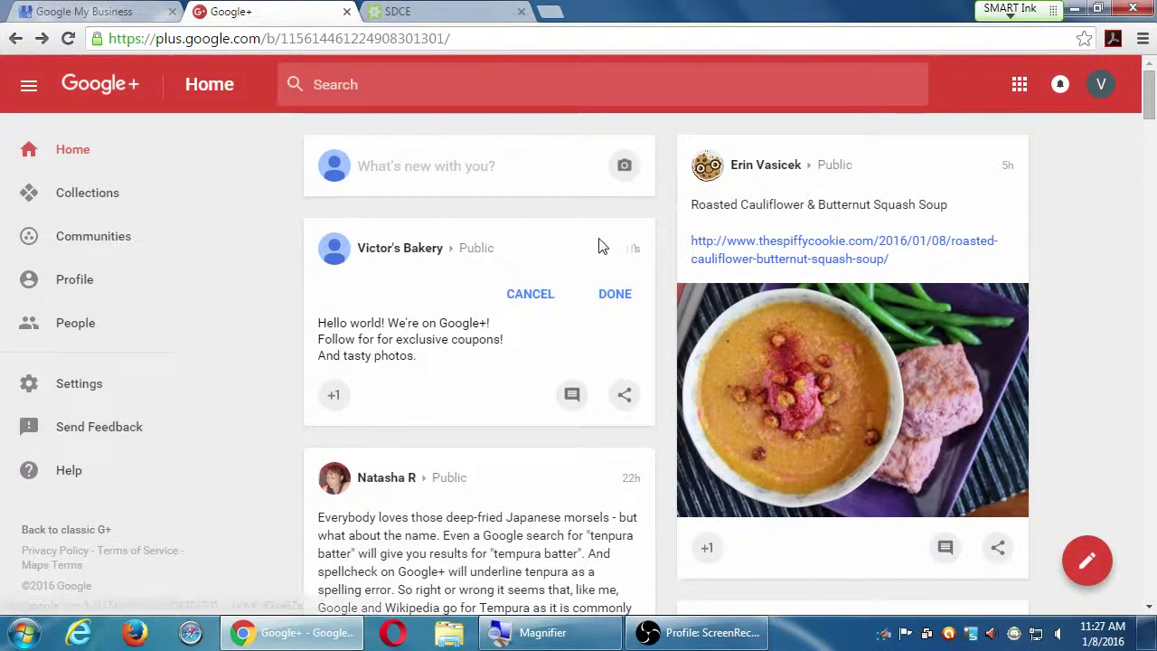
{"action": "mouse_move", "coordinate": [585, 243]}
{"action": "left_click", "coordinate": [634, 249]}
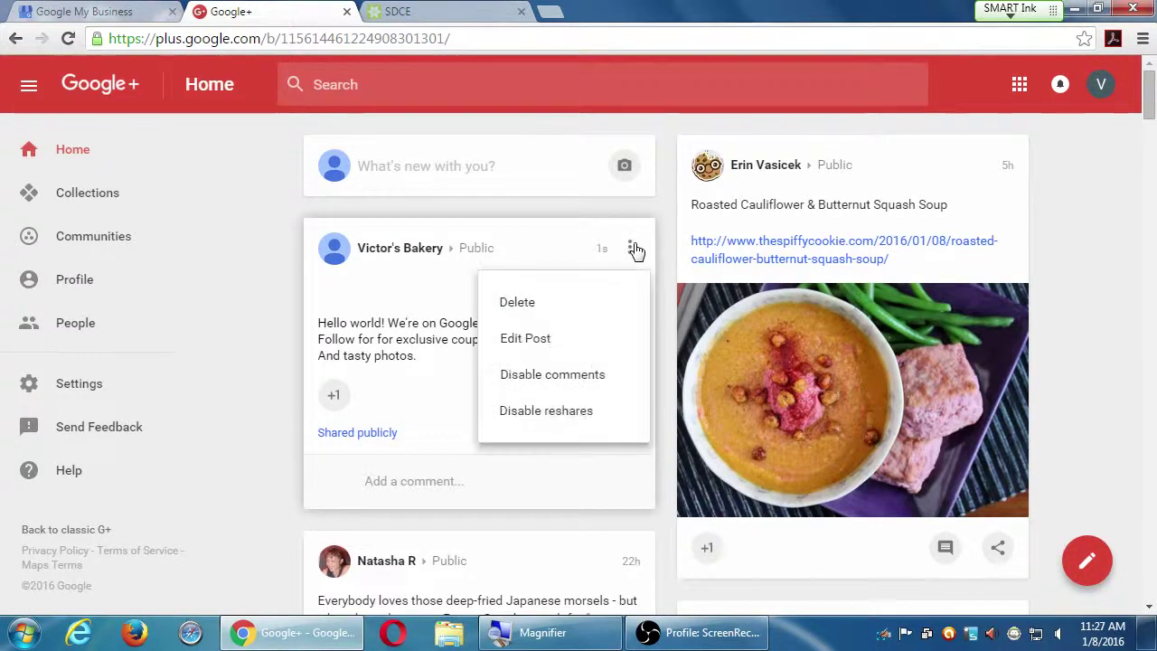
{"action": "left_click", "coordinate": [548, 340]}
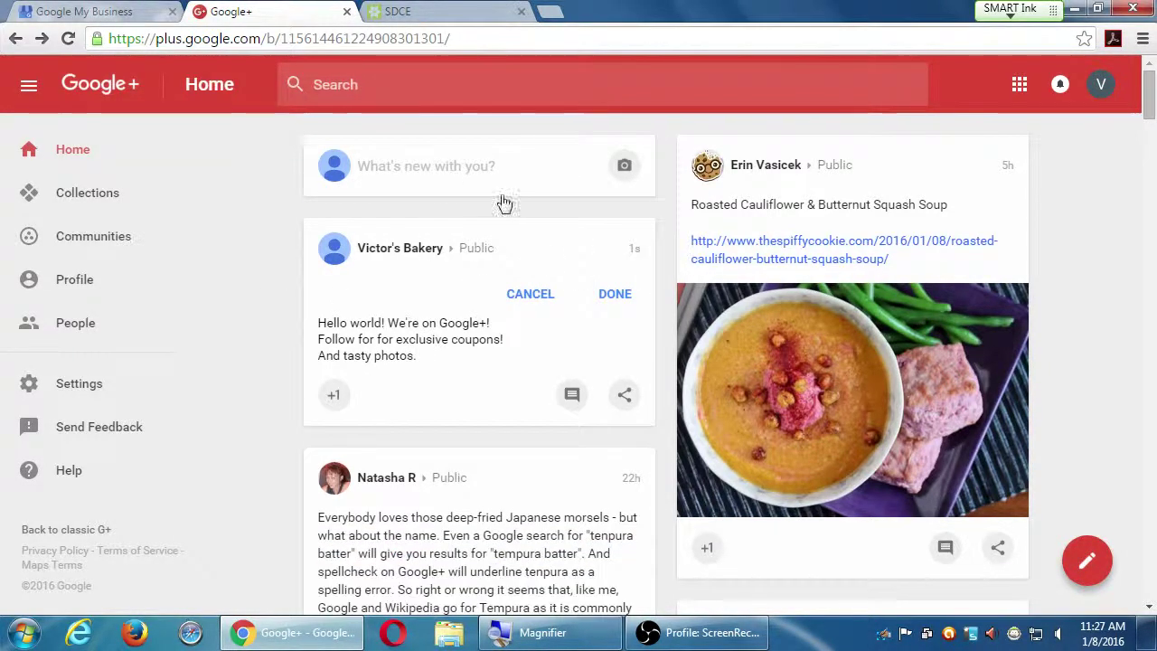
Open a fresh public post composer and type 'Our latest cupcakes.'.
{"action": "left_click", "coordinate": [413, 173]}
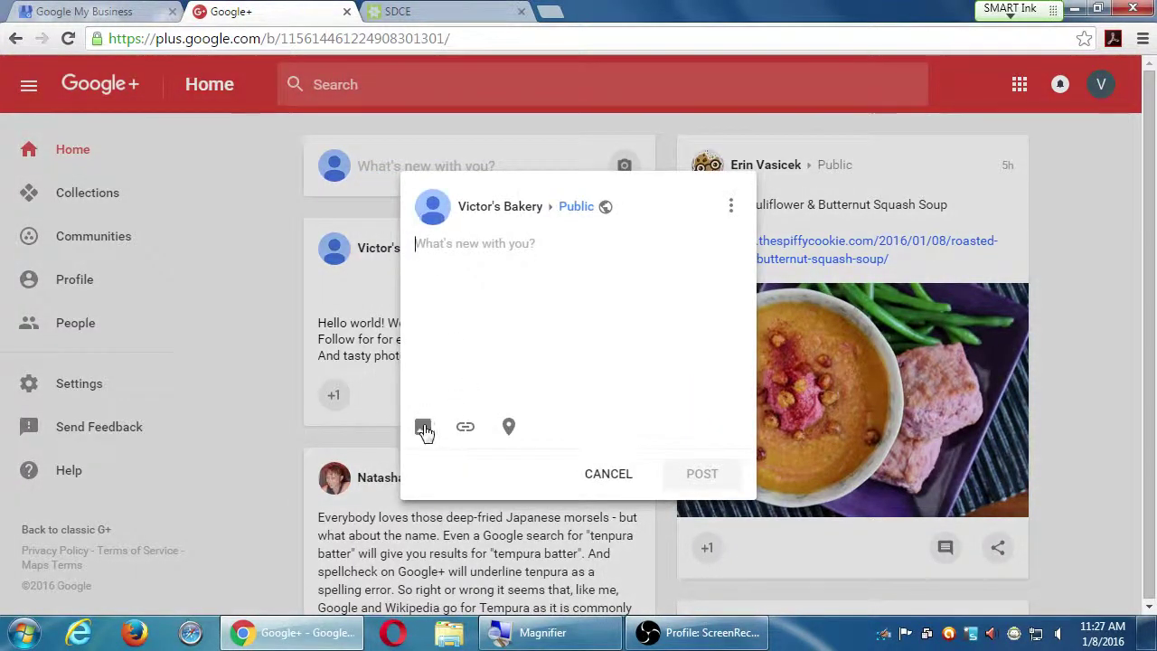
{"action": "left_click", "coordinate": [599, 473]}
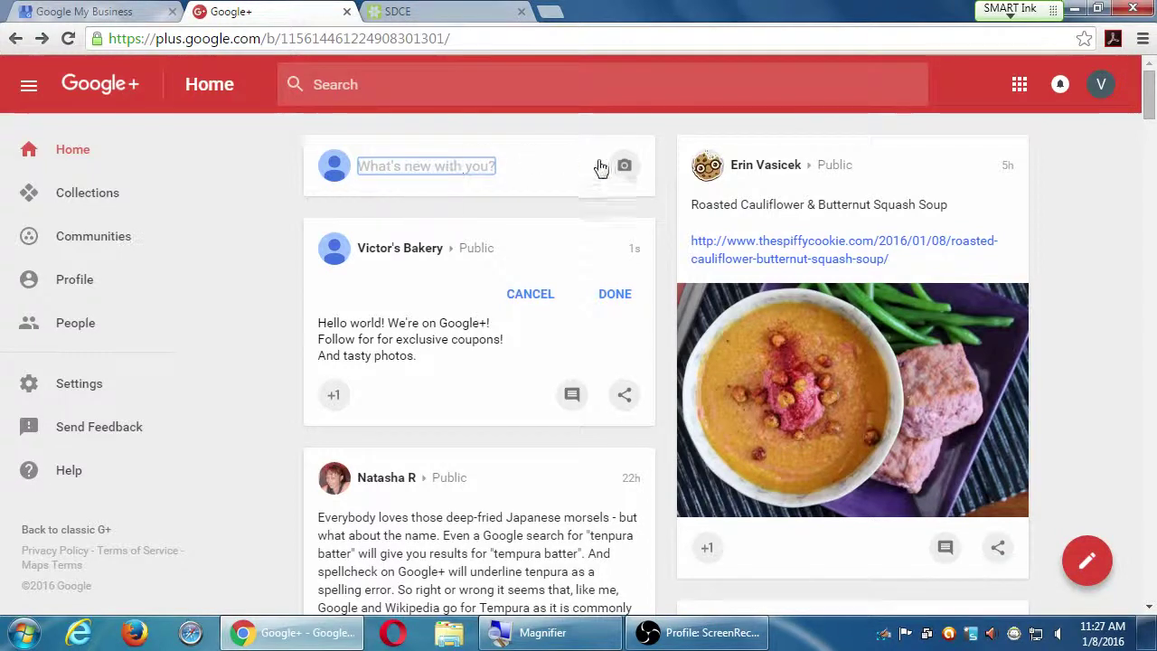
{"action": "left_click", "coordinate": [623, 169]}
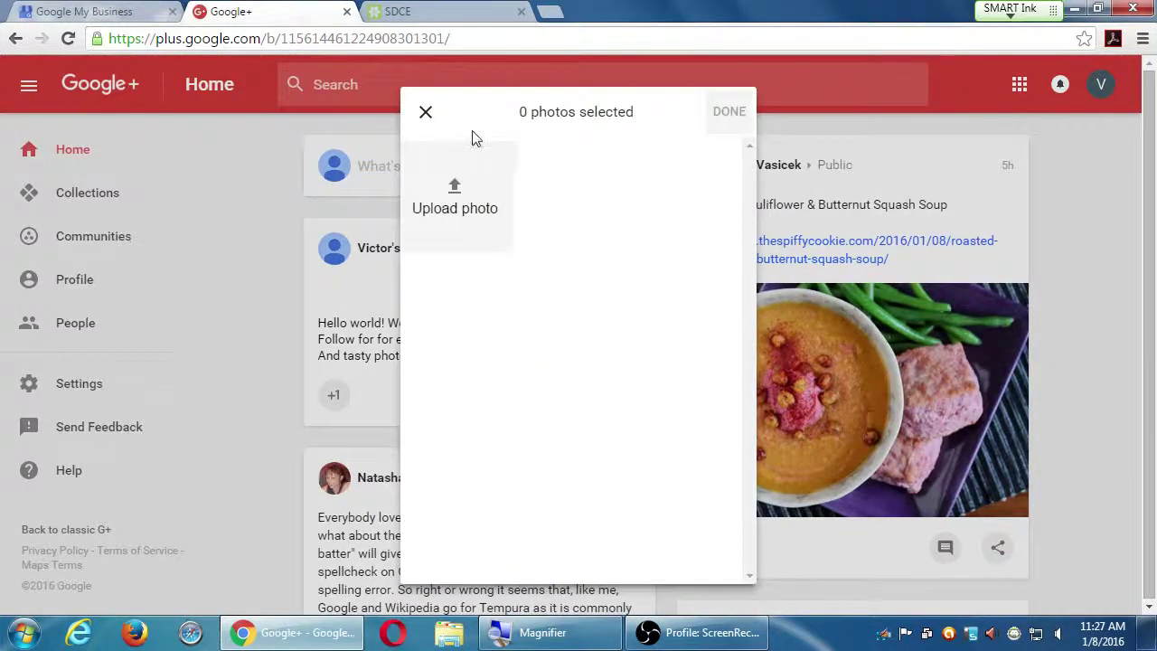
{"action": "left_click", "coordinate": [426, 114]}
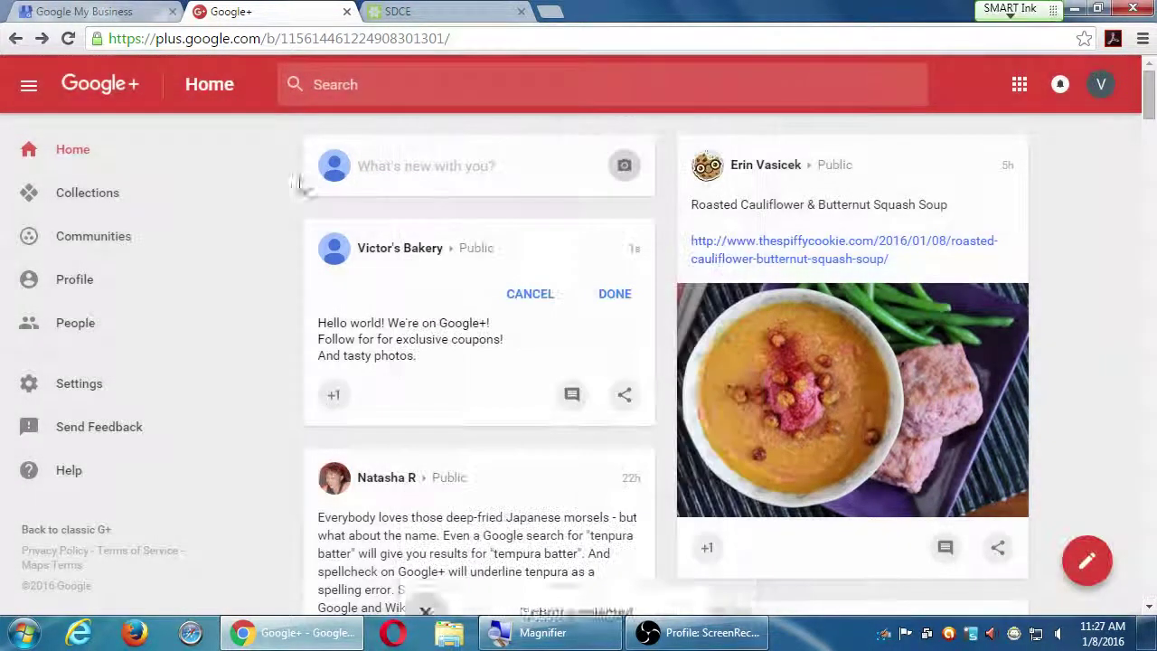
{"action": "left_click", "coordinate": [411, 174]}
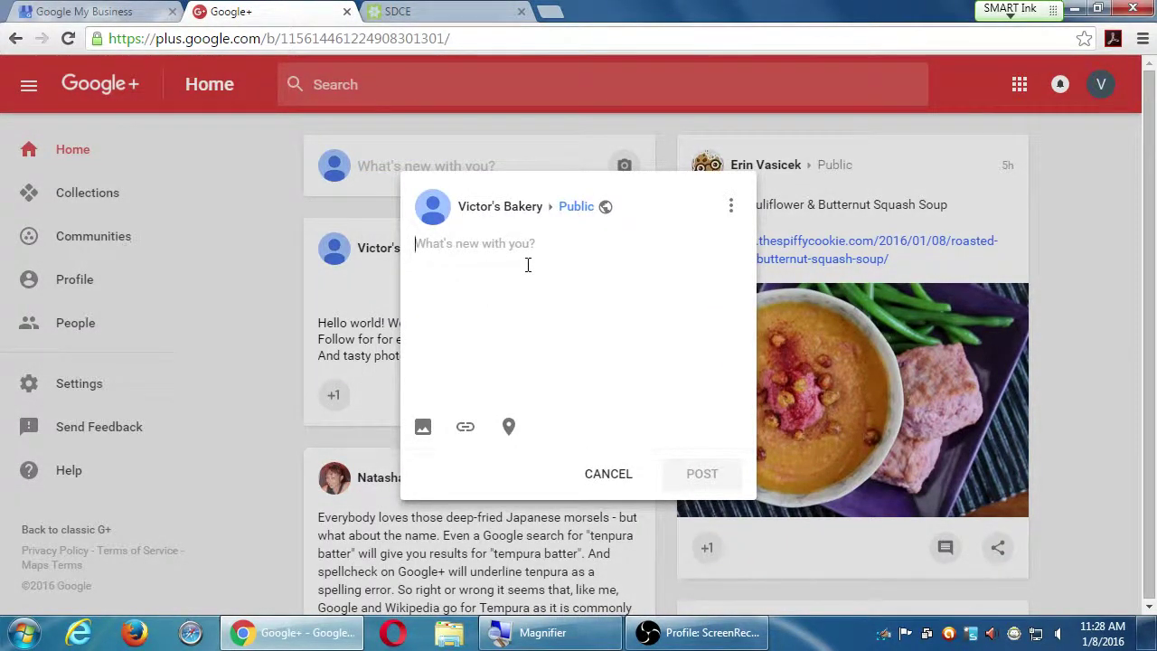
{"action": "type", "text": "Our latest c"}
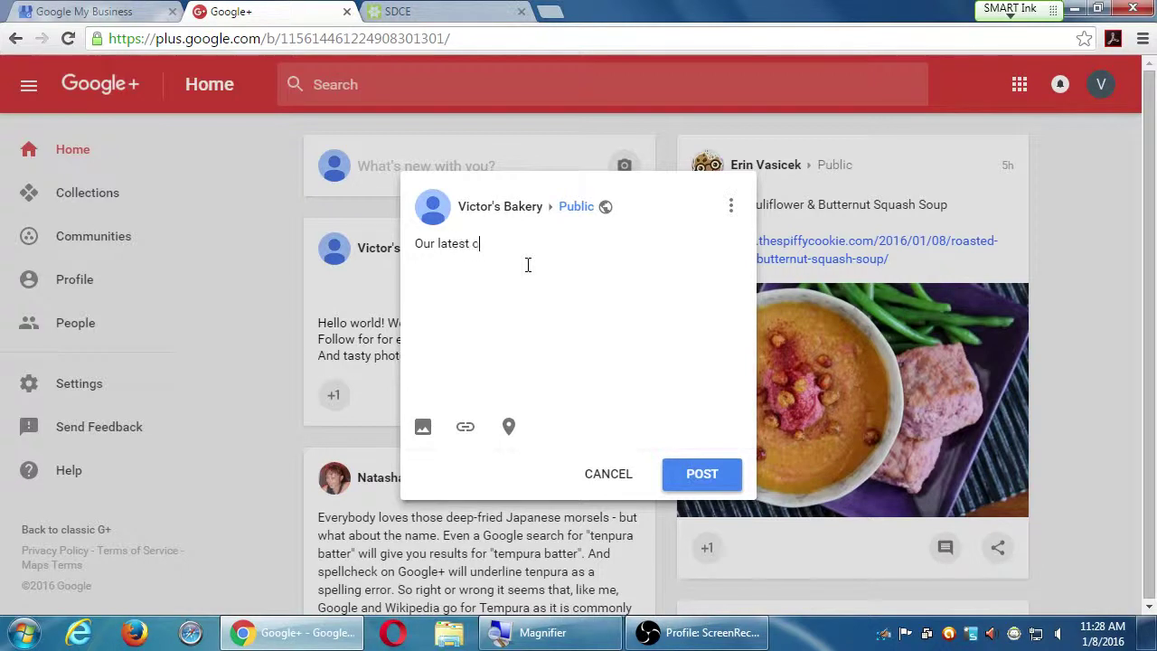
{"action": "type", "text": "upcakes."}
Upload Hydrangeas.jpg from Pictures > Sample Pictures as the photo for the cupcakes post draft.
{"action": "left_click", "coordinate": [423, 426]}
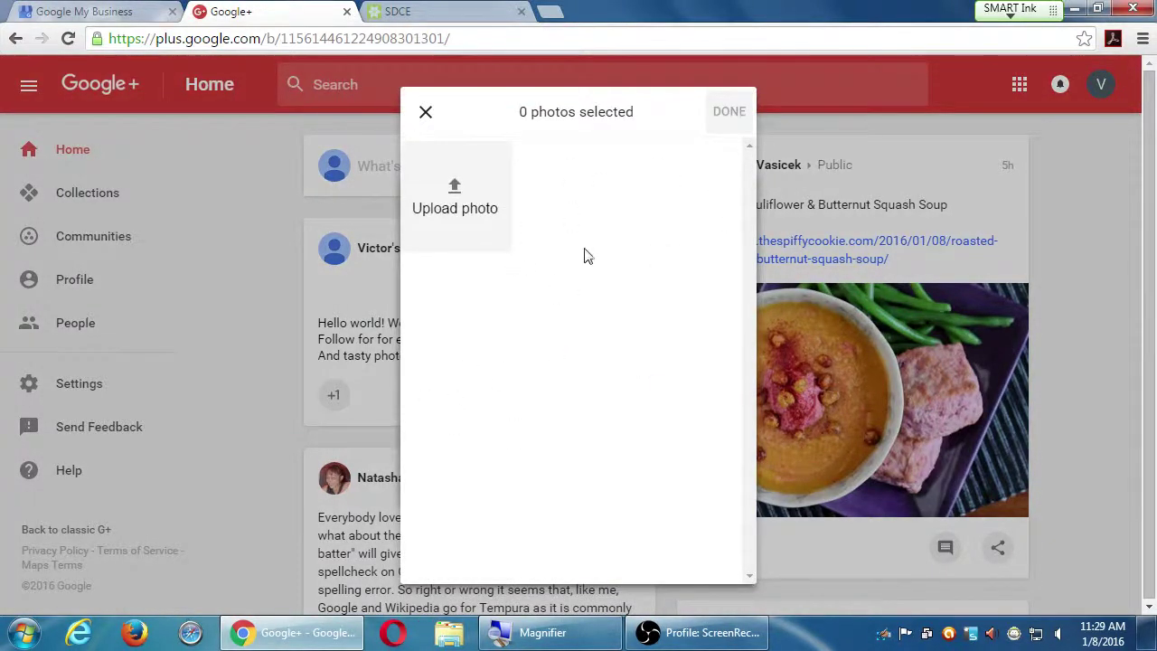
{"action": "left_click", "coordinate": [459, 214]}
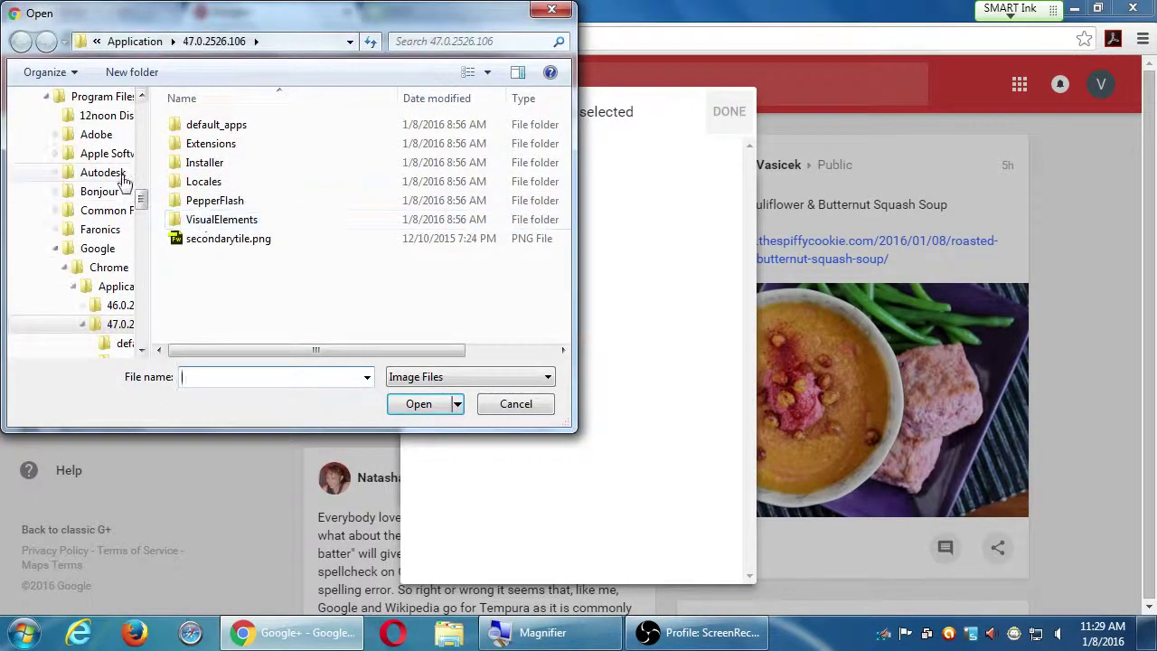
{"action": "scroll", "coordinate": [137, 194], "scroll_direction": "up", "scroll_amount": 8}
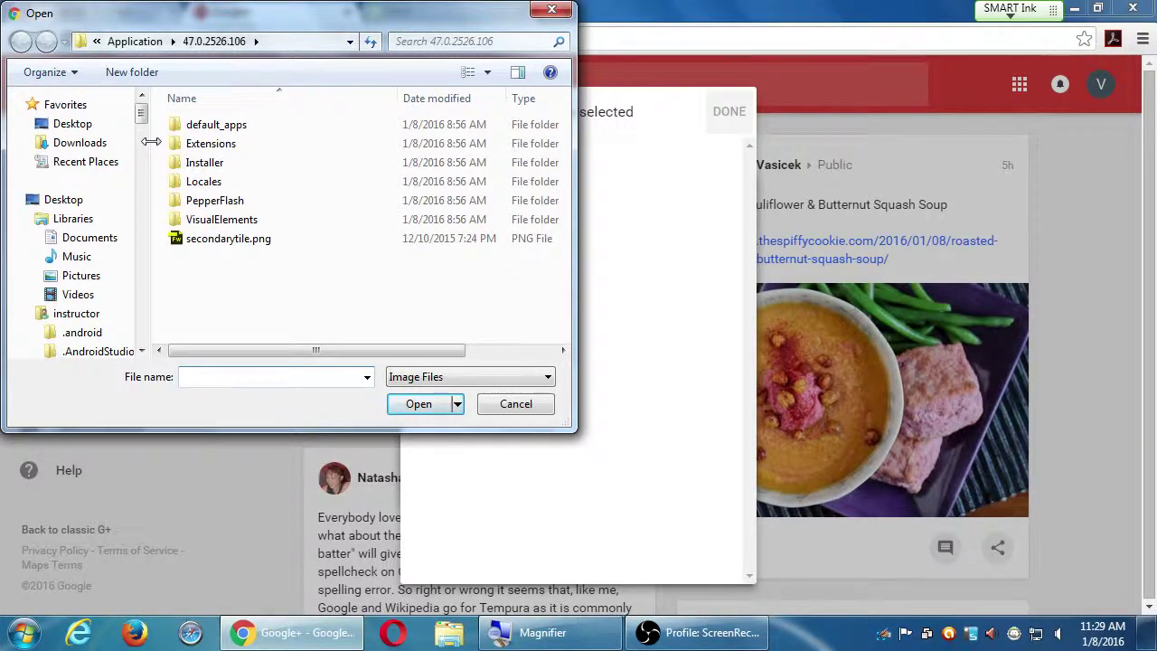
{"action": "left_click", "coordinate": [72, 276]}
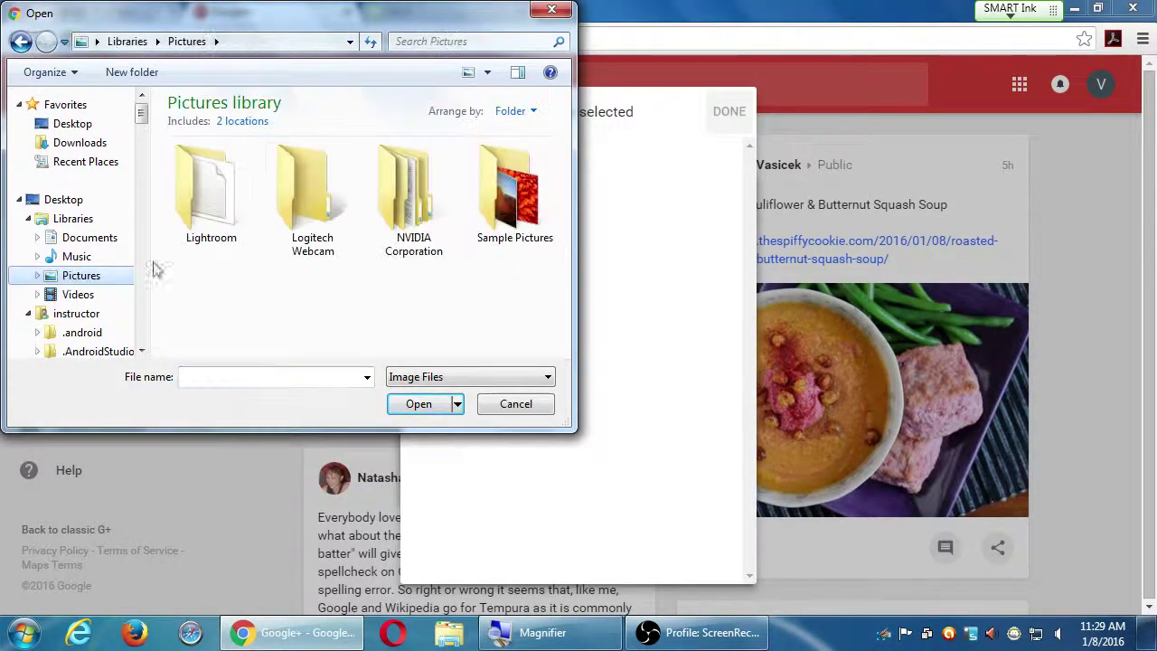
{"action": "double_click", "coordinate": [507, 203]}
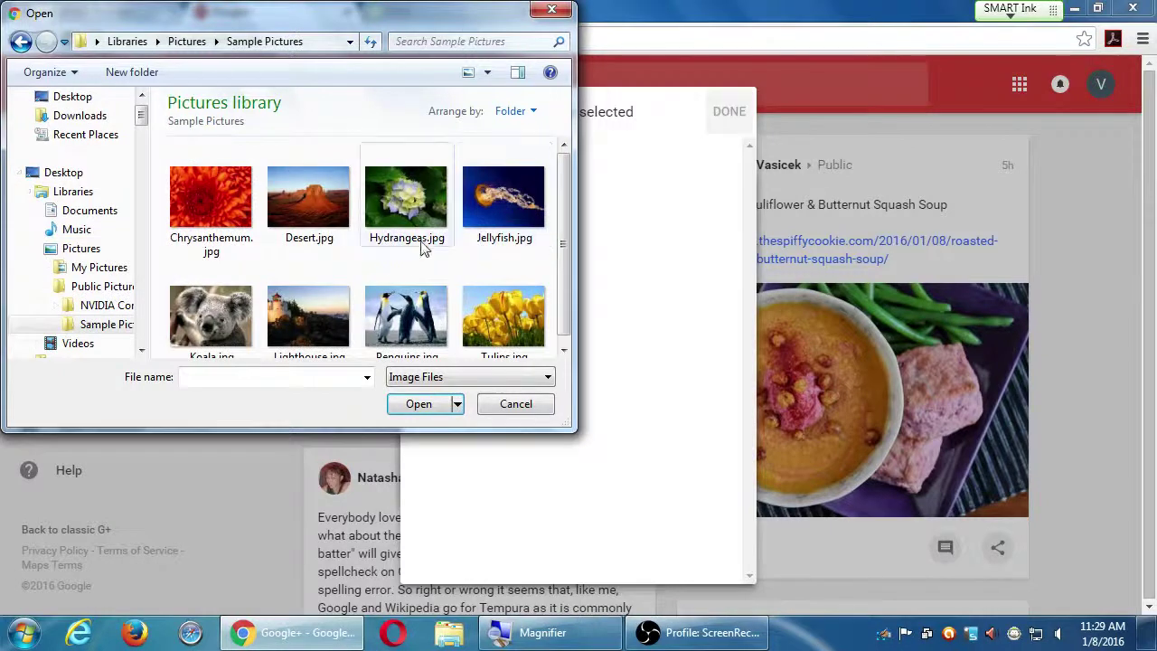
{"action": "double_click", "coordinate": [415, 210]}
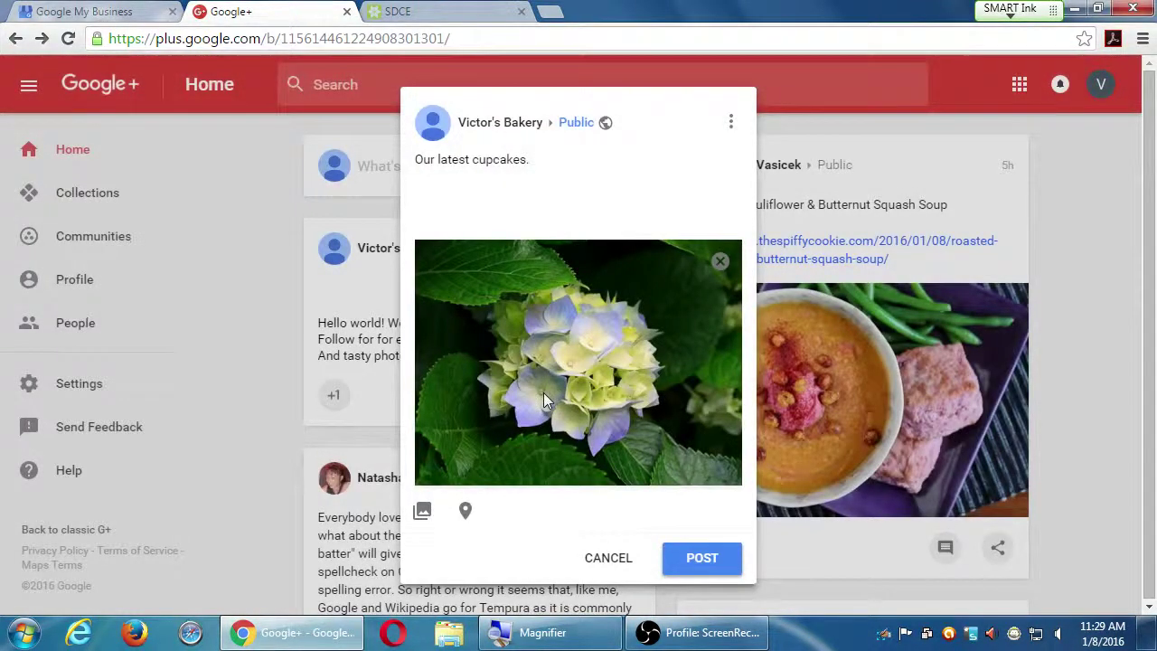
{"action": "left_click", "coordinate": [424, 513]}
{"action": "left_click", "coordinate": [461, 239]}
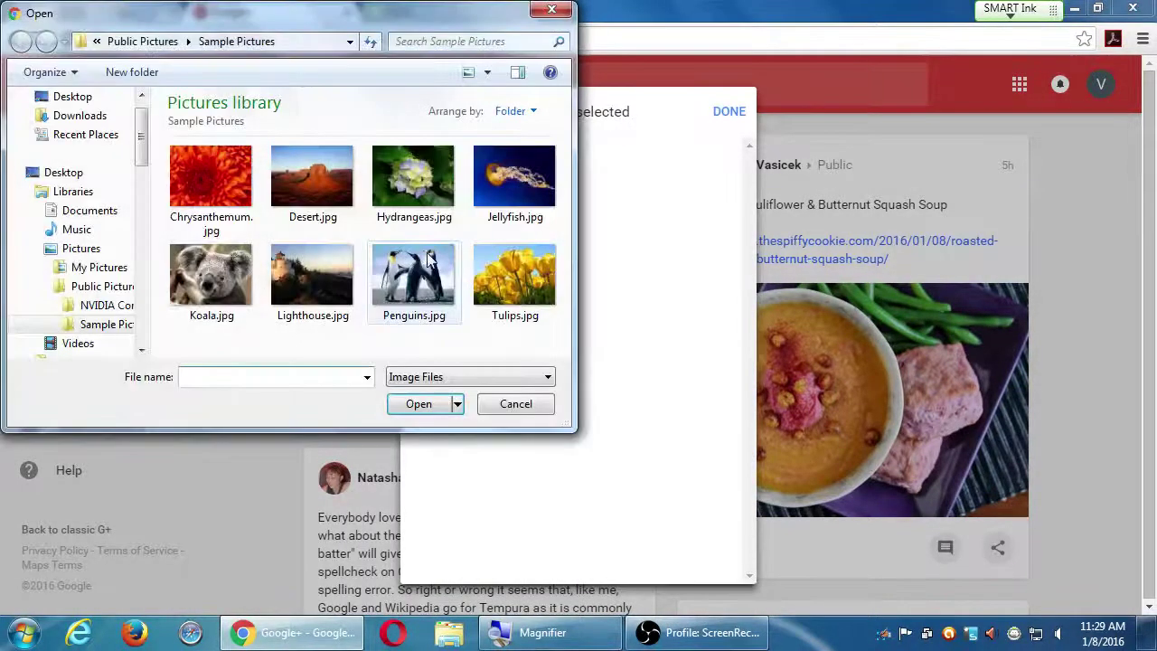
{"action": "left_click", "coordinate": [492, 288]}
{"action": "left_click", "coordinate": [440, 294]}
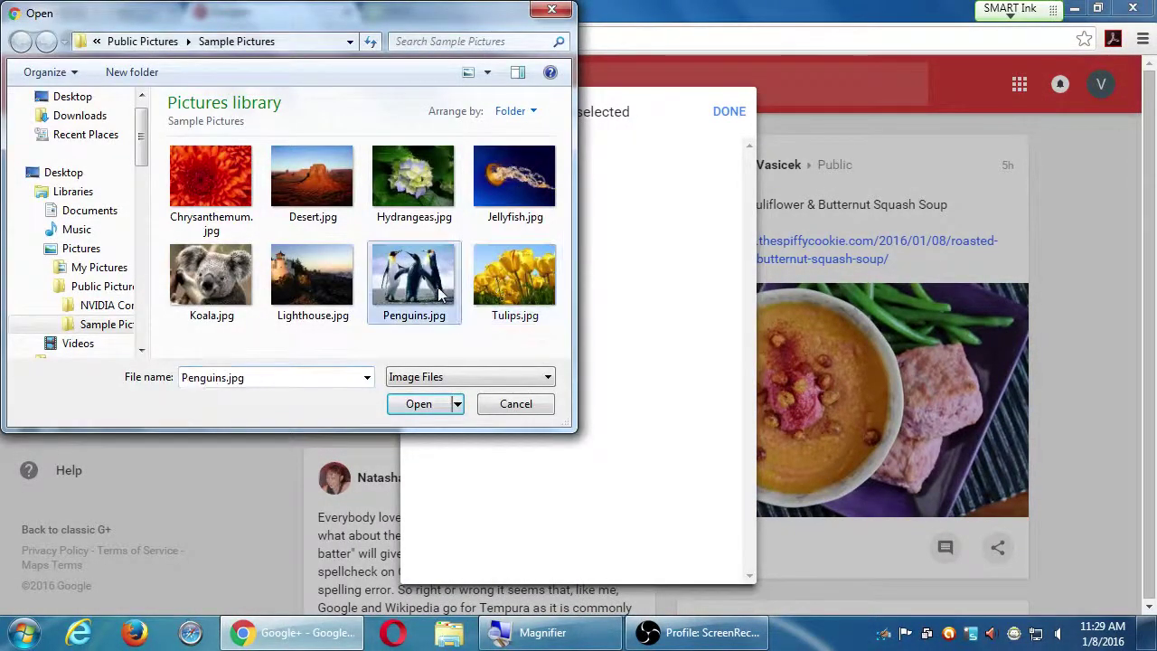
{"action": "left_click", "coordinate": [441, 405]}
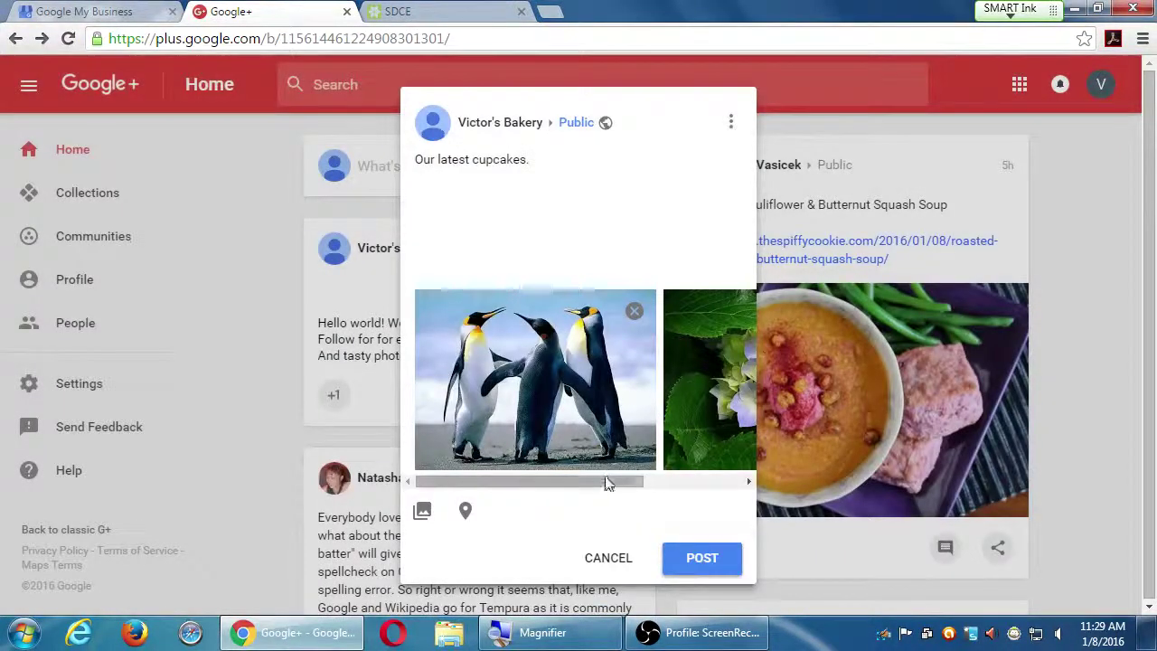
{"action": "left_click_drag", "start_coordinate": [609, 484], "coordinate": [463, 452]}
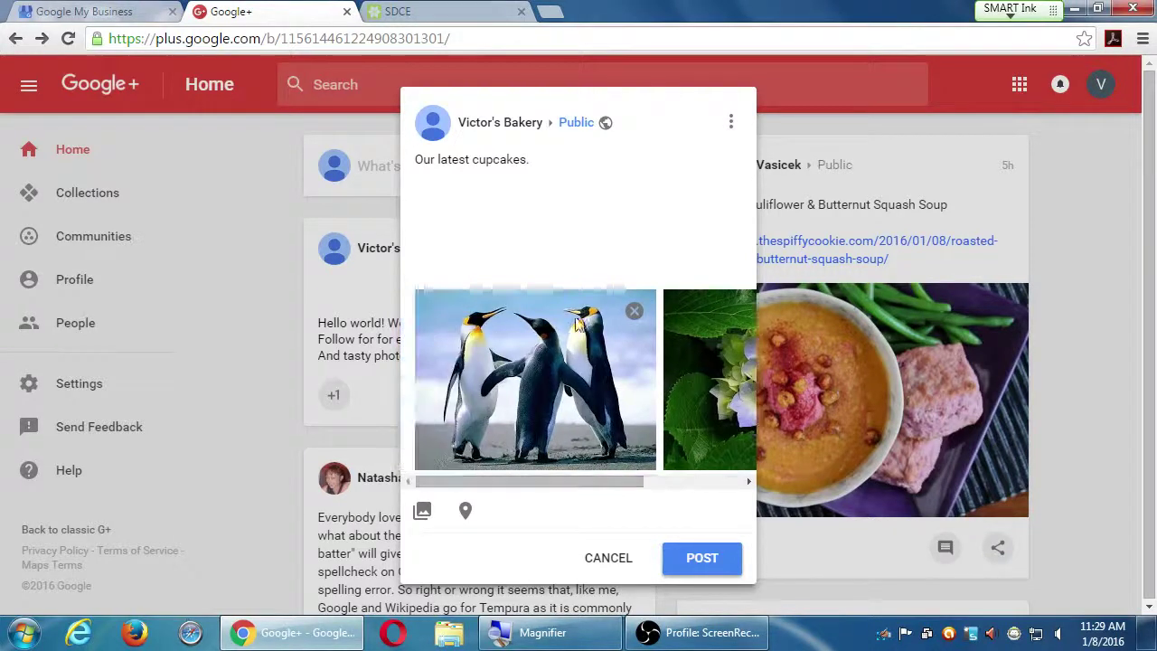
{"action": "left_click", "coordinate": [633, 310]}
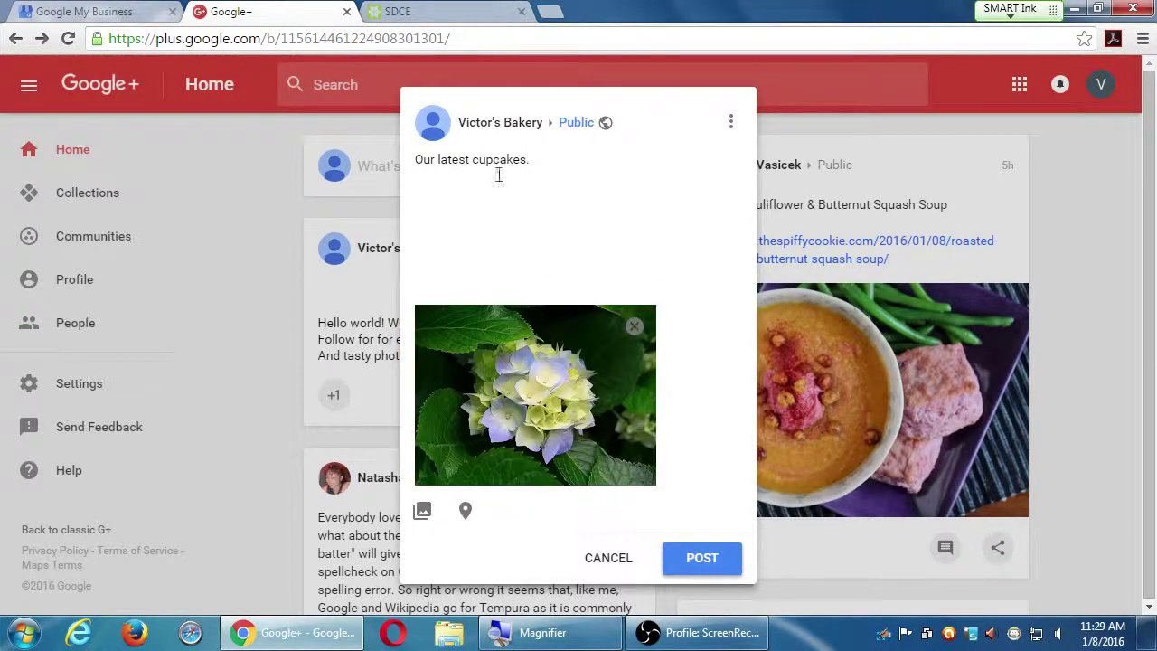
{"action": "left_click_drag", "start_coordinate": [520, 160], "coordinate": [573, 158]}
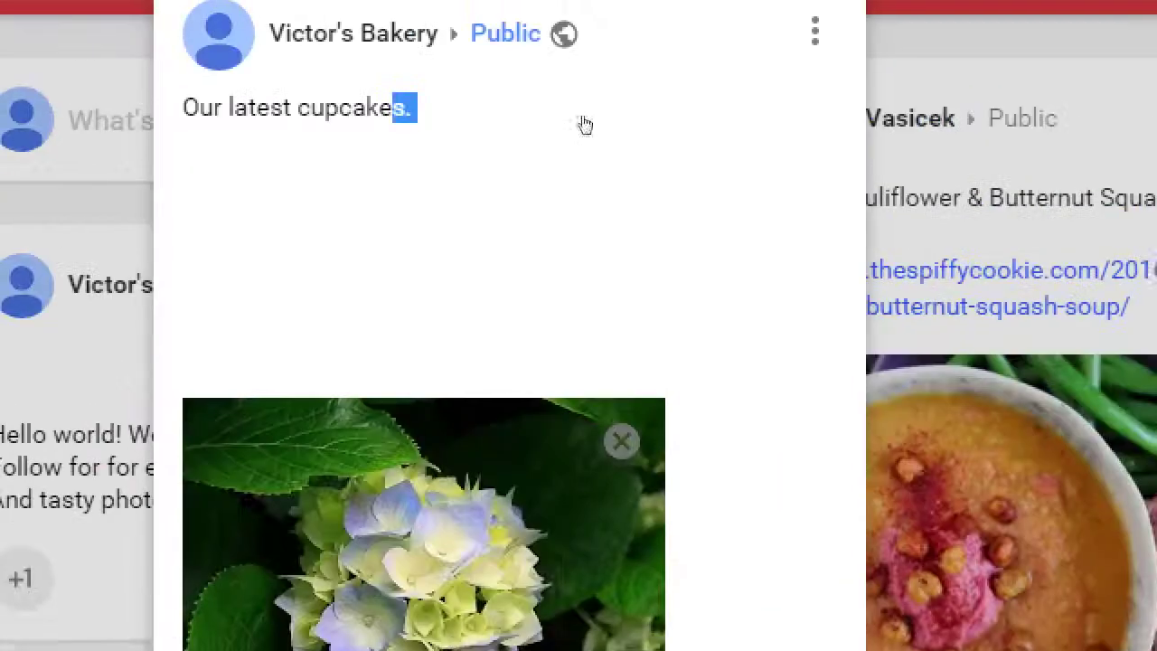
{"action": "left_click", "coordinate": [583, 161]}
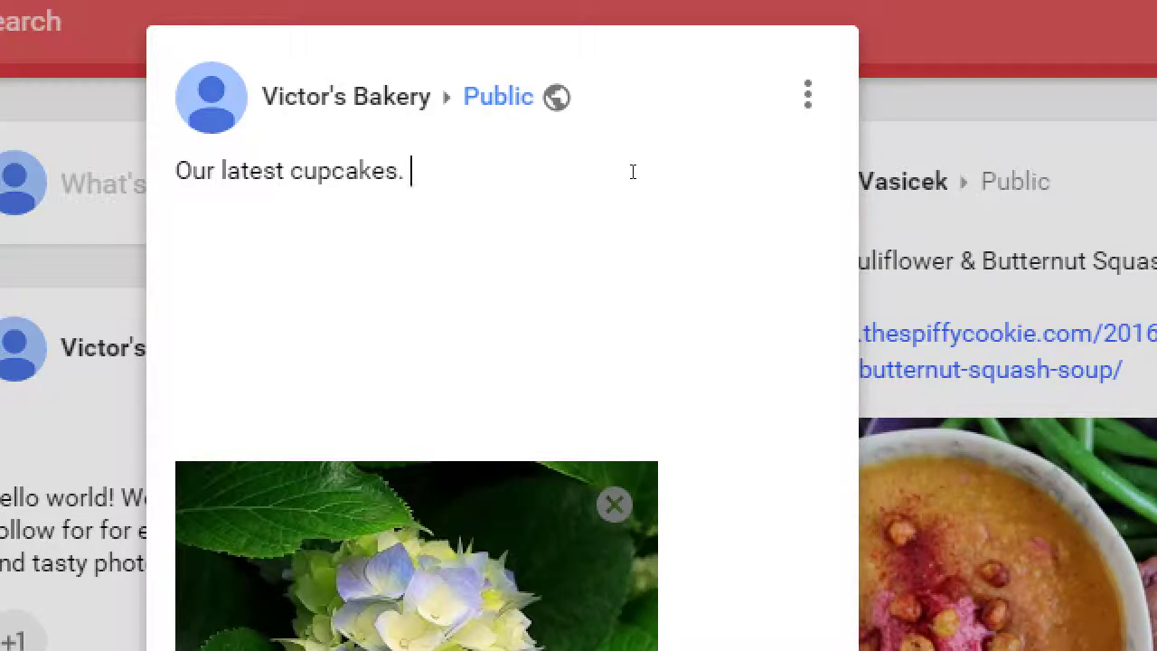
Add a line break after 'Our latest cupcakes.' in the post text.
{"action": "key", "text": "Return"}
Add the line 'This will be *bold*', wrapping the word bold in asterisks.
{"action": "type", "text": "This will "}
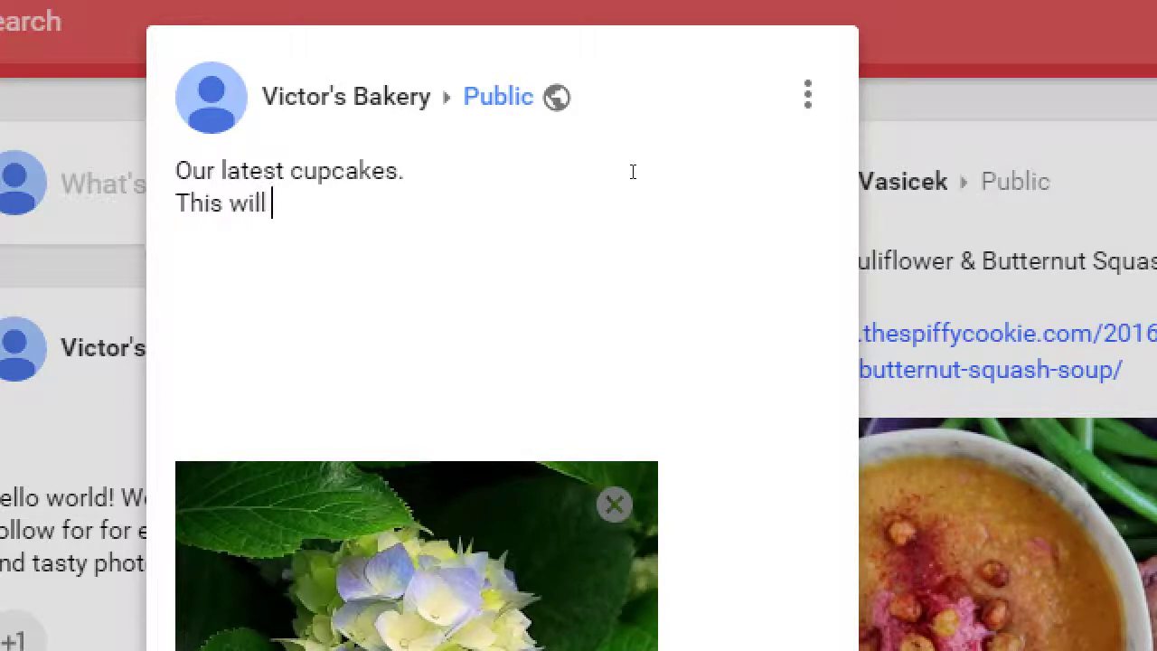
{"action": "type", "text": "be bold"}
{"action": "key", "text": "Left"}
{"action": "key", "text": "Left"}
{"action": "key", "text": "Left"}
{"action": "key", "text": "Left"}
{"action": "type", "text": "*"}
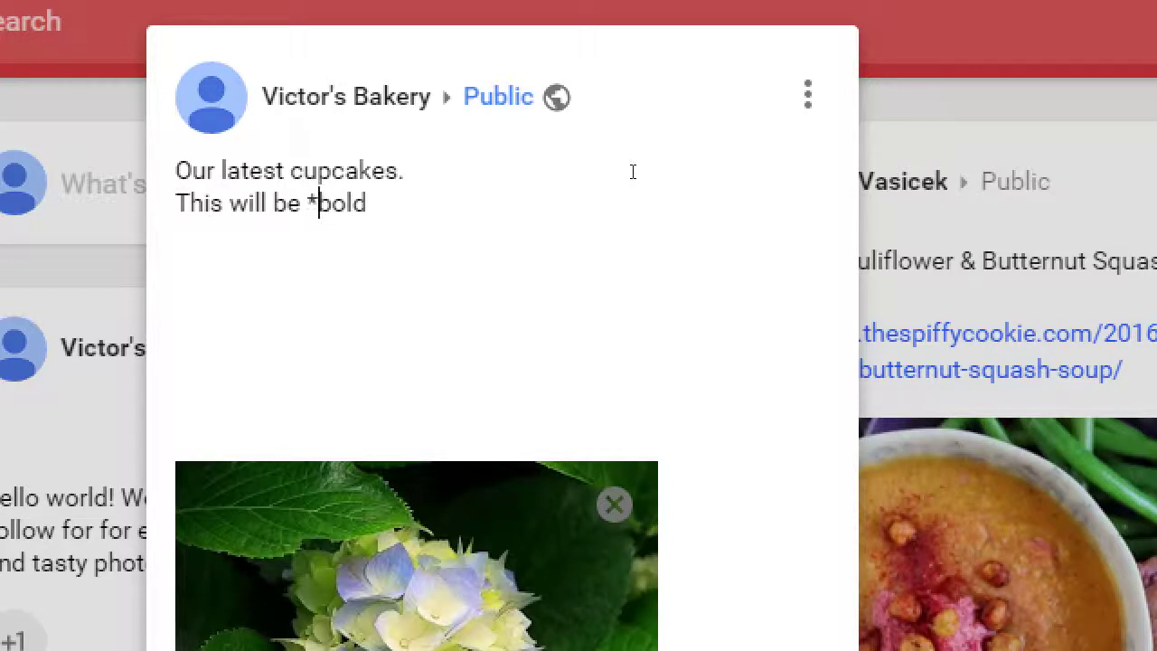
{"action": "key", "text": "Right"}
{"action": "key", "text": "Right"}
{"action": "key", "text": "Right"}
{"action": "key", "text": "Right"}
{"action": "type", "text": "*"}
Add 'This will be _italics_' and 'This will be -strikethrough-' lines, then publish the post.
{"action": "type", "text": "This wi"}
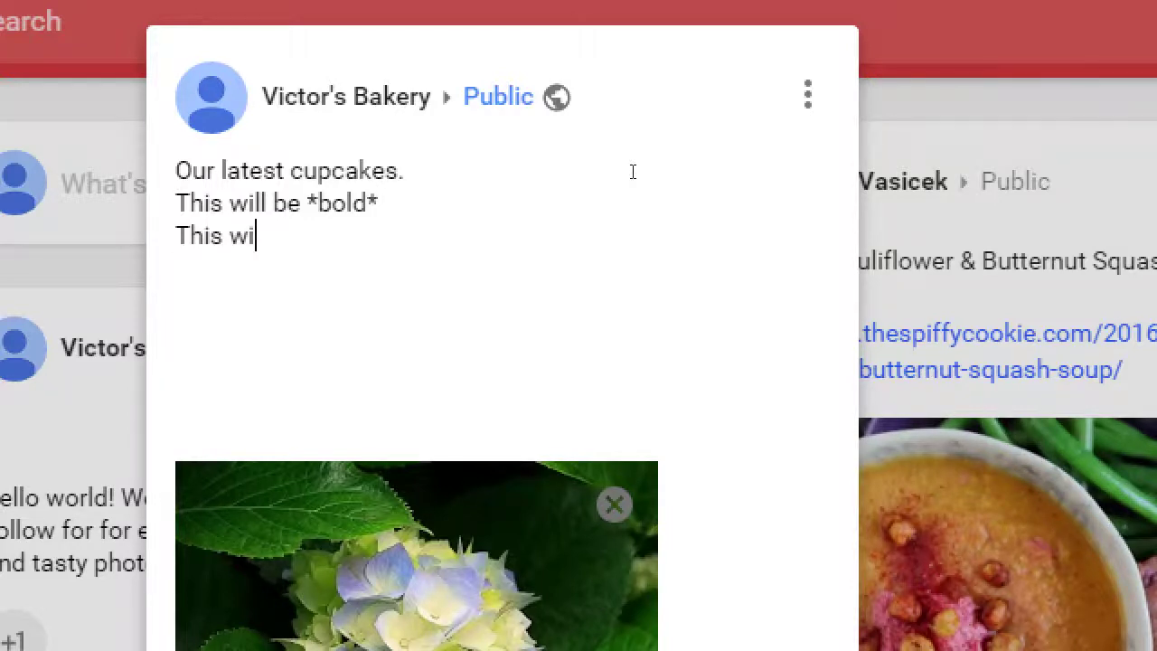
{"action": "type", "text": "ll be italics"}
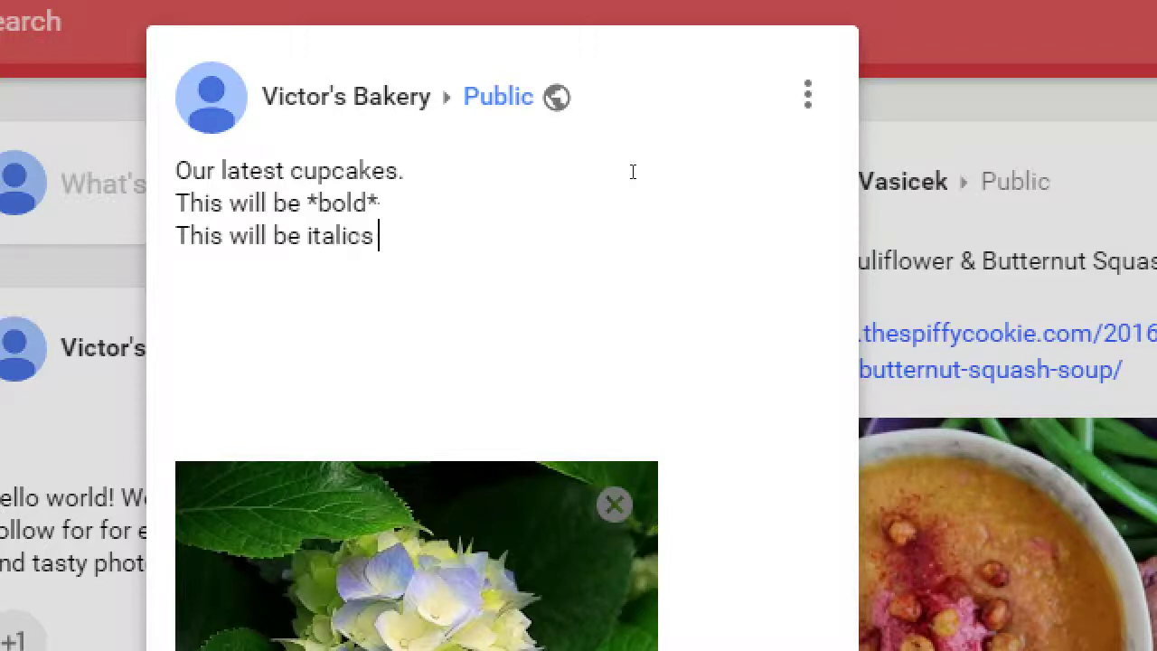
{"action": "type", "text": "_"}
{"action": "key", "text": "Left"}
{"action": "key", "text": "Left"}
{"action": "key", "text": "Left"}
{"action": "key", "text": "Left"}
{"action": "key", "text": "Left"}
{"action": "key", "text": "Left"}
{"action": "key", "text": "Left"}
{"action": "key", "text": "Left"}
{"action": "type", "text": "_"}
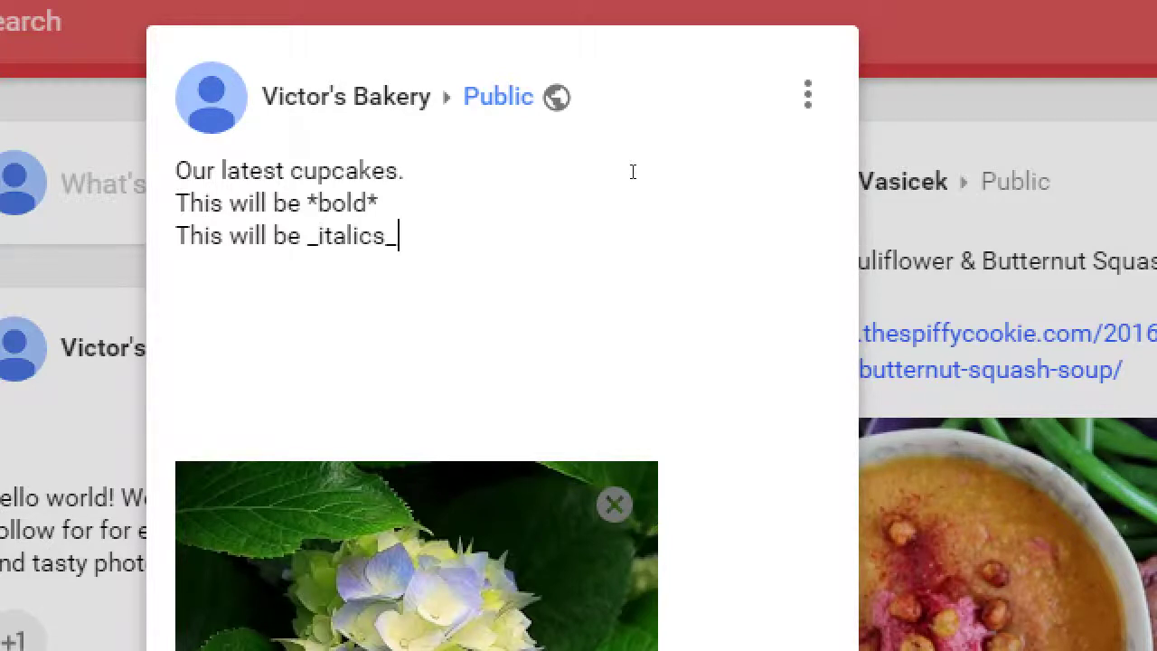
{"action": "key", "text": "Return"}
{"action": "type", "text": "This will be strikethrough"}
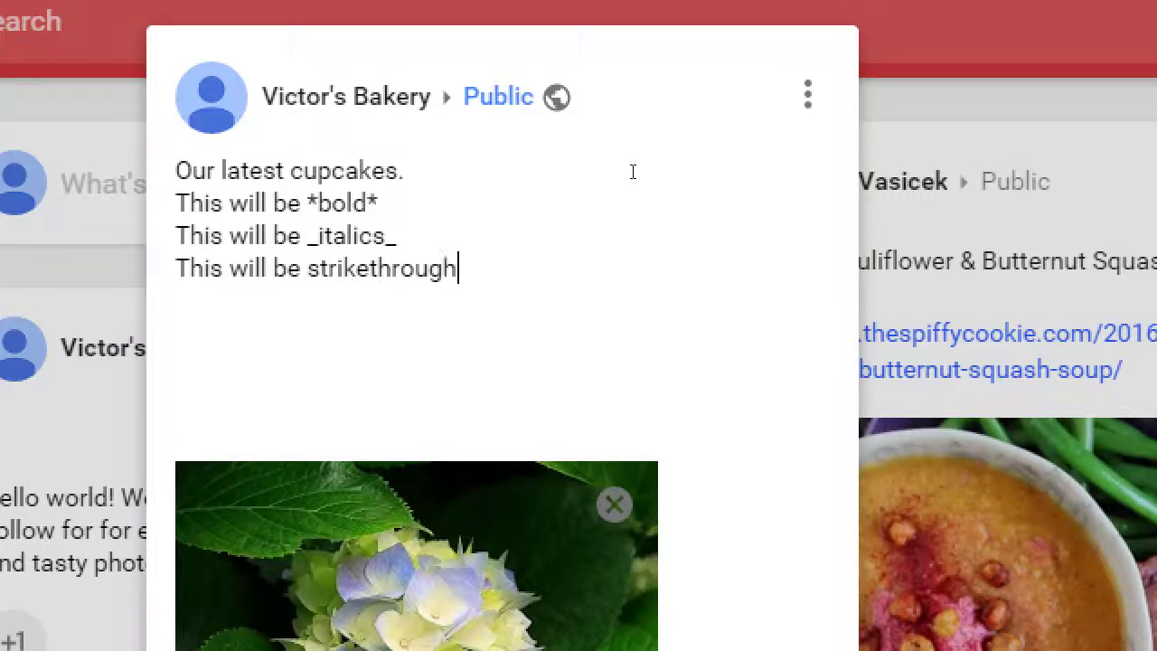
{"action": "type", "text": "-"}
{"action": "key", "text": "Left"}
{"action": "key", "text": "Left"}
{"action": "key", "text": "Left"}
{"action": "key", "text": "Left"}
{"action": "key", "text": "Left"}
{"action": "key", "text": "Left"}
{"action": "key", "text": "Left"}
{"action": "key", "text": "Left"}
{"action": "key", "text": "Left"}
{"action": "key", "text": "Left"}
{"action": "key", "text": "Left"}
{"action": "key", "text": "Left"}
{"action": "key", "text": "Left"}
{"action": "key", "text": "Left"}
{"action": "type", "text": "-"}
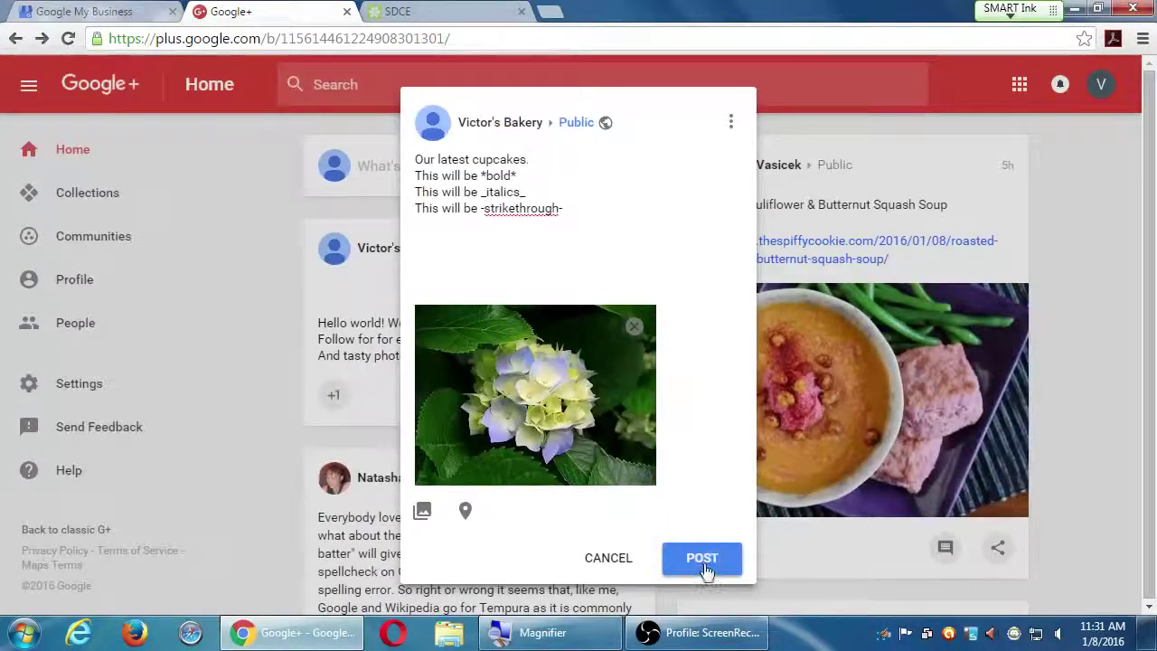
{"action": "left_click", "coordinate": [702, 558]}
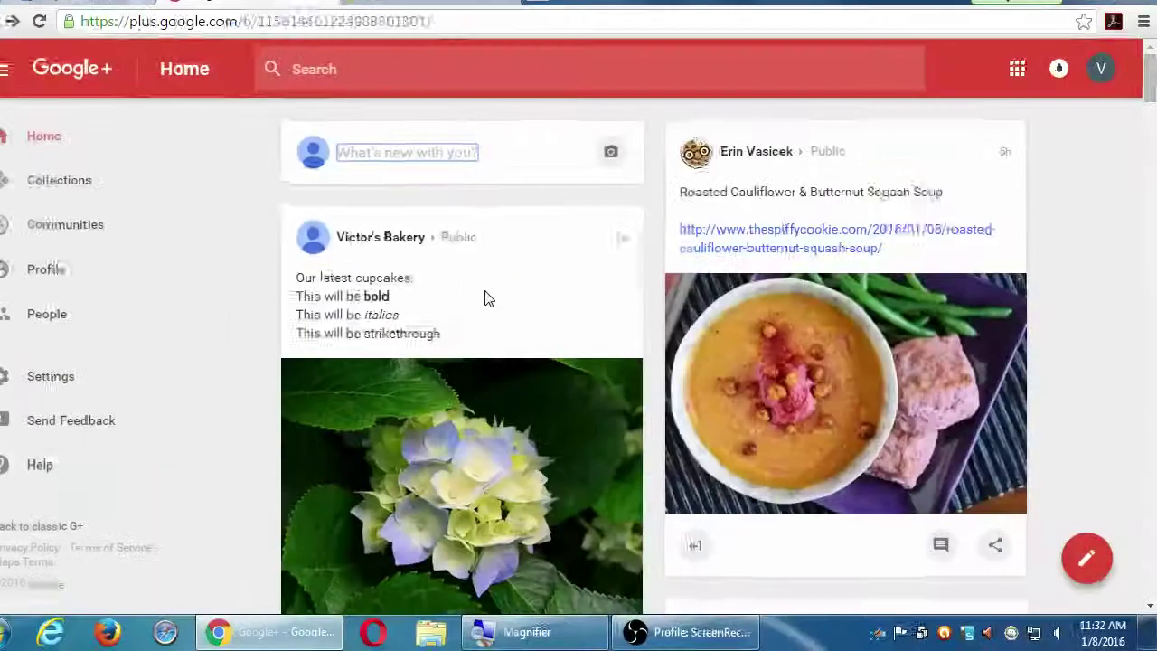
{"action": "scroll", "coordinate": [554, 290], "scroll_direction": "down", "scroll_amount": 8}
{"action": "scroll", "coordinate": [554, 290], "scroll_direction": "down", "scroll_amount": 4}
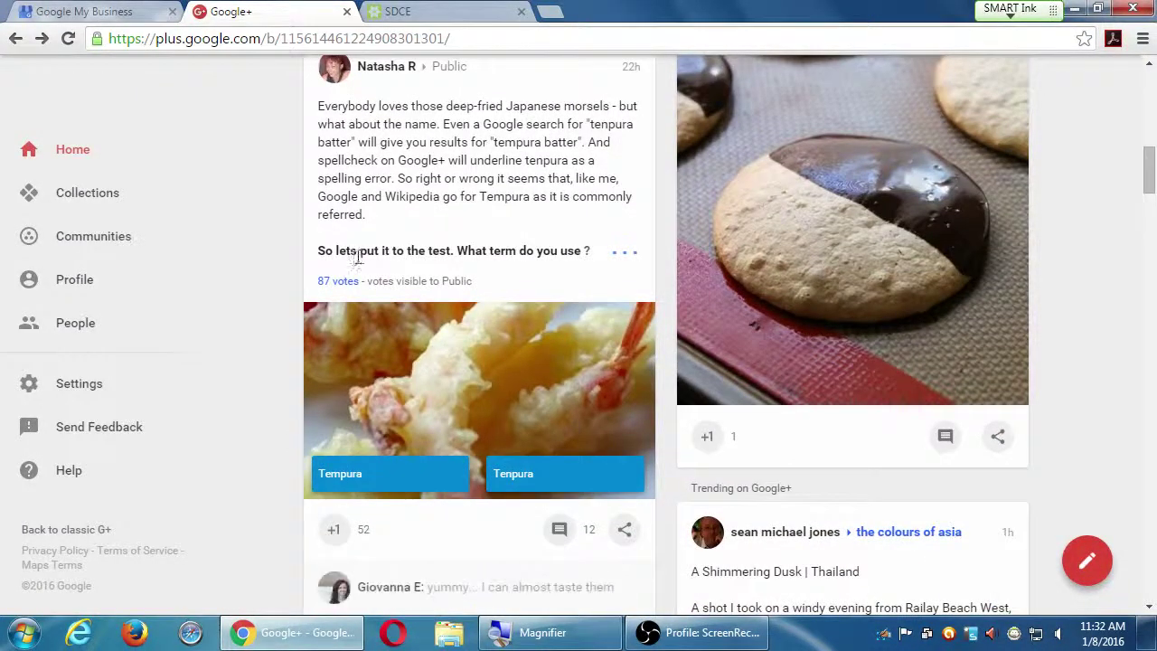
{"action": "left_click_drag", "start_coordinate": [421, 57], "coordinate": [470, 178]}
{"action": "left_click", "coordinate": [470, 178]}
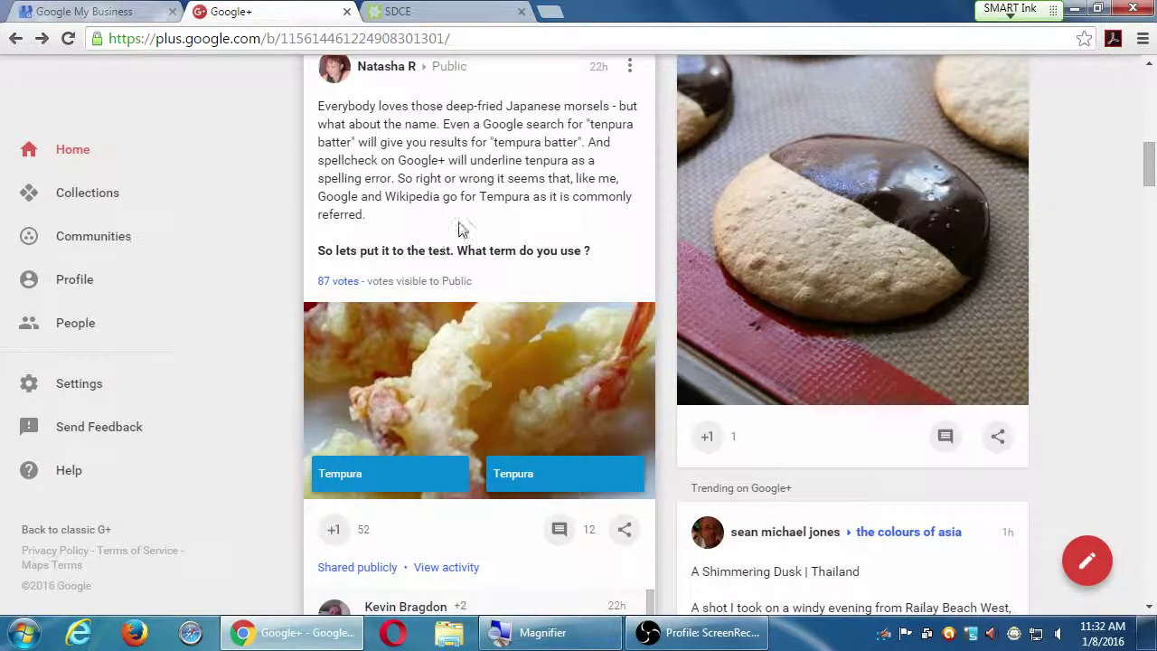
{"action": "left_click_drag", "start_coordinate": [422, 105], "coordinate": [503, 205]}
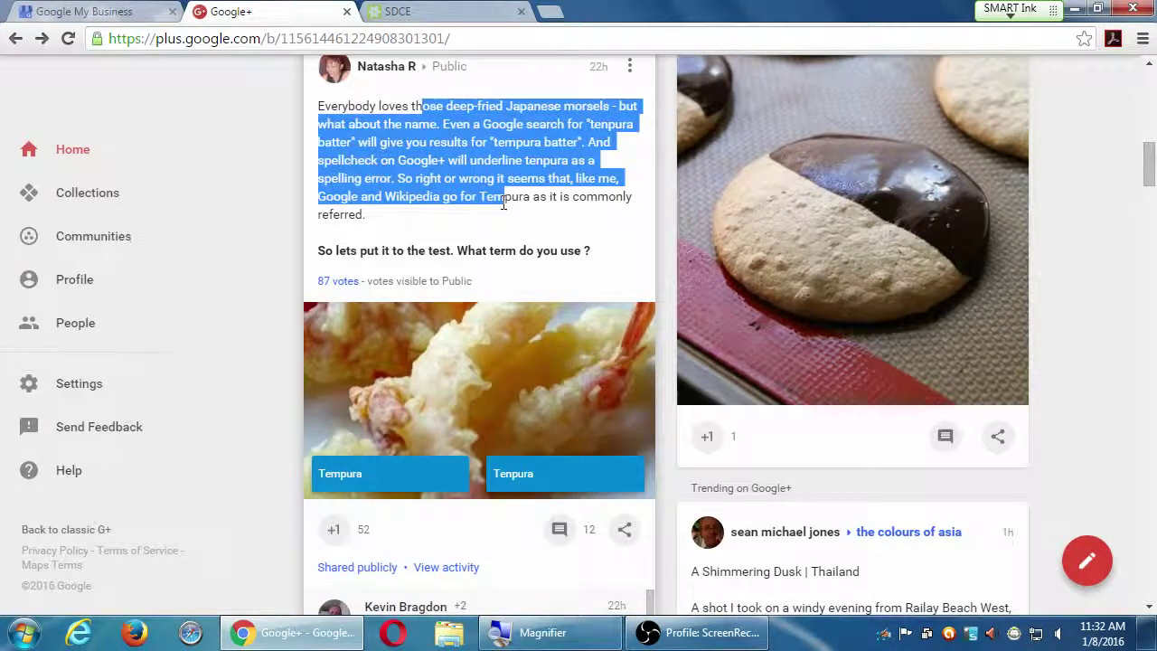
{"action": "scroll", "coordinate": [503, 205], "scroll_direction": "up", "scroll_amount": 10}
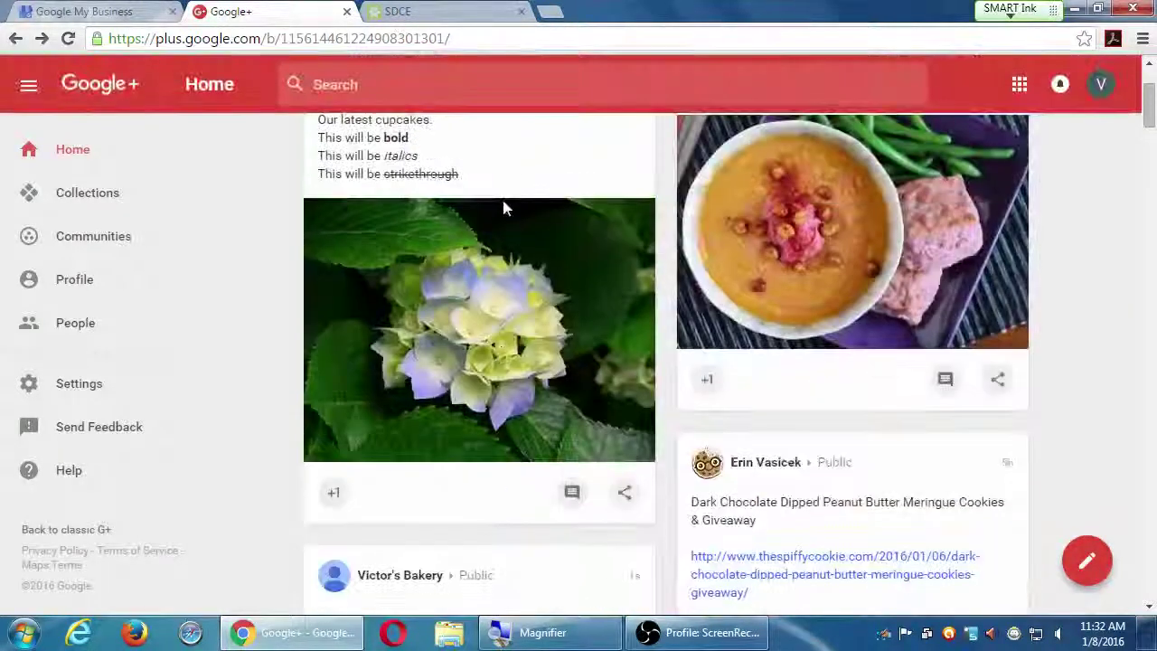
Choose Edit Post on the cupcakes post to reveal its raw formatting markup.
{"action": "scroll", "coordinate": [286, 181], "scroll_direction": "up", "scroll_amount": 1}
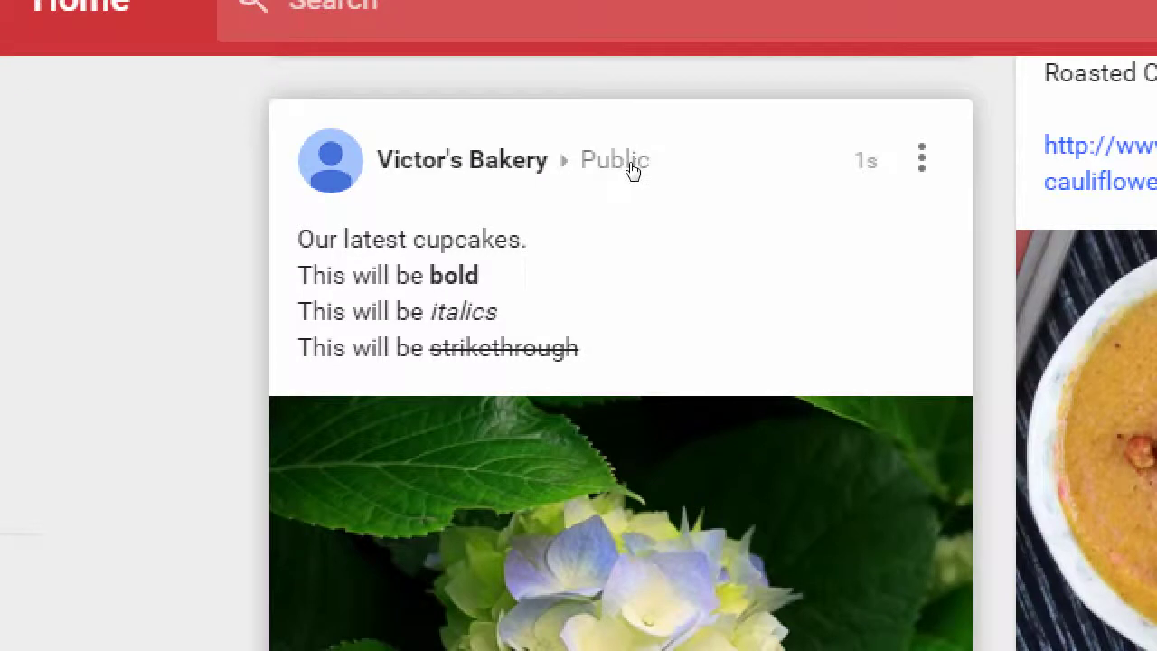
{"action": "key", "text": "Down"}
{"action": "key", "text": "Down"}
{"action": "key", "text": "Return"}
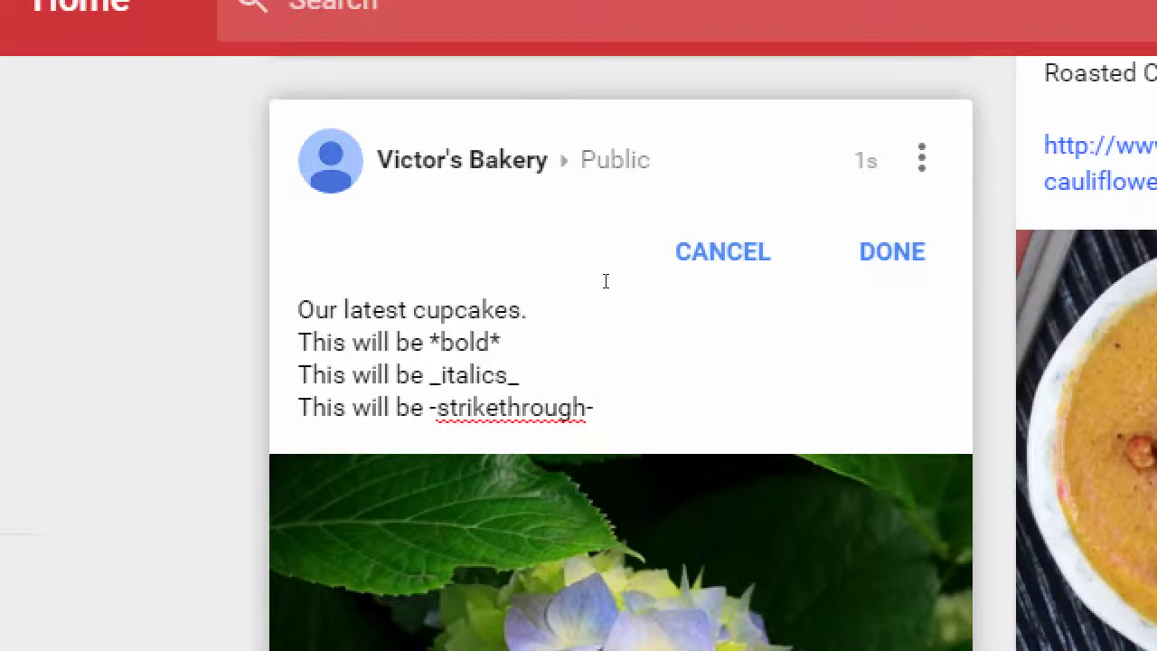
Add a '*Update*' heading line below the strikethrough line.
{"action": "key", "text": "Return"}
{"action": "key", "text": "Return"}
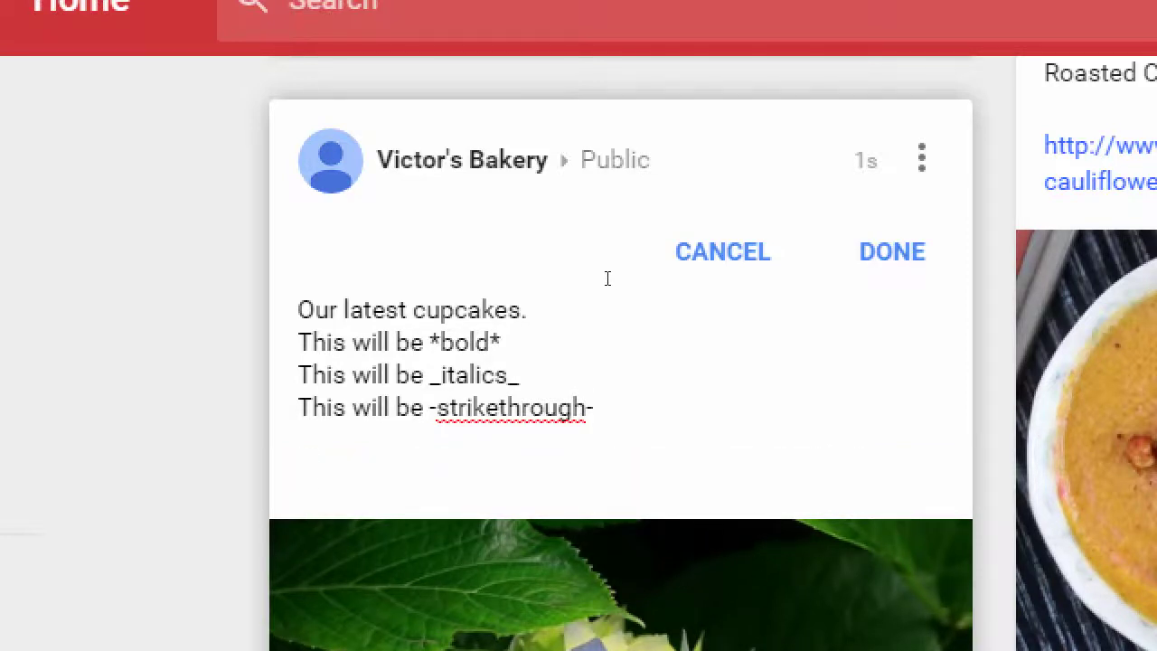
{"action": "type", "text": "Update"}
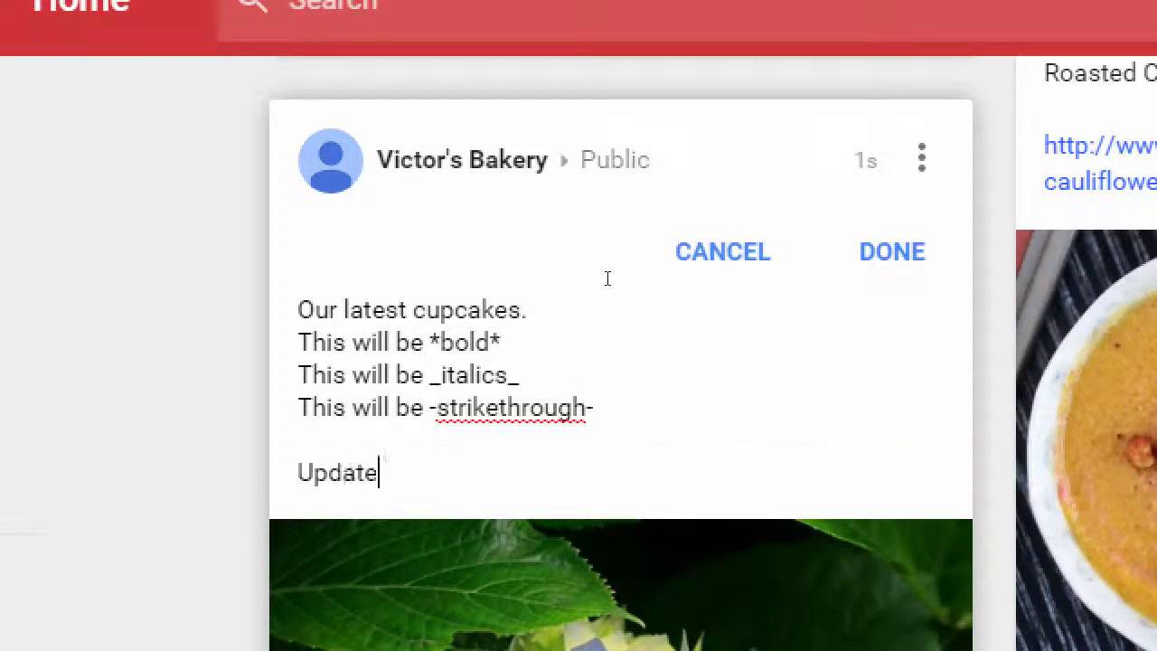
{"action": "key", "text": "Home"}
{"action": "type", "text": "*"}
{"action": "key", "text": "End"}
{"action": "type", "text": "*"}
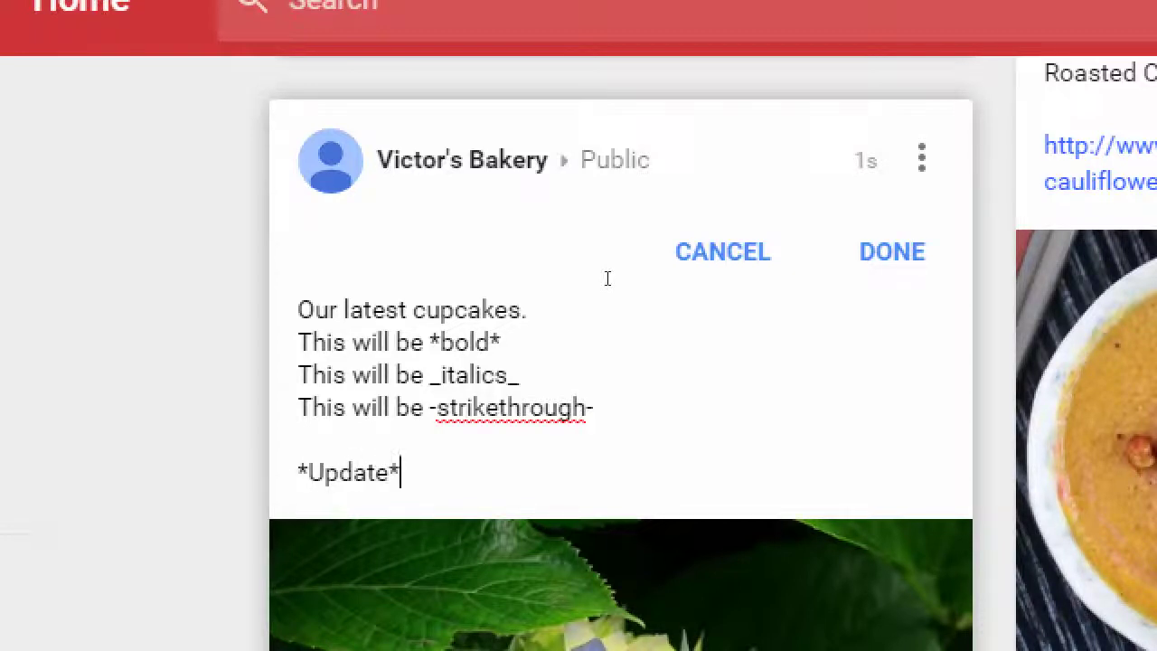
Add the line 'We now serve mega cupcakes!' under Update and save the post.
{"action": "key", "text": "Return"}
{"action": "type", "text": "We now su"}
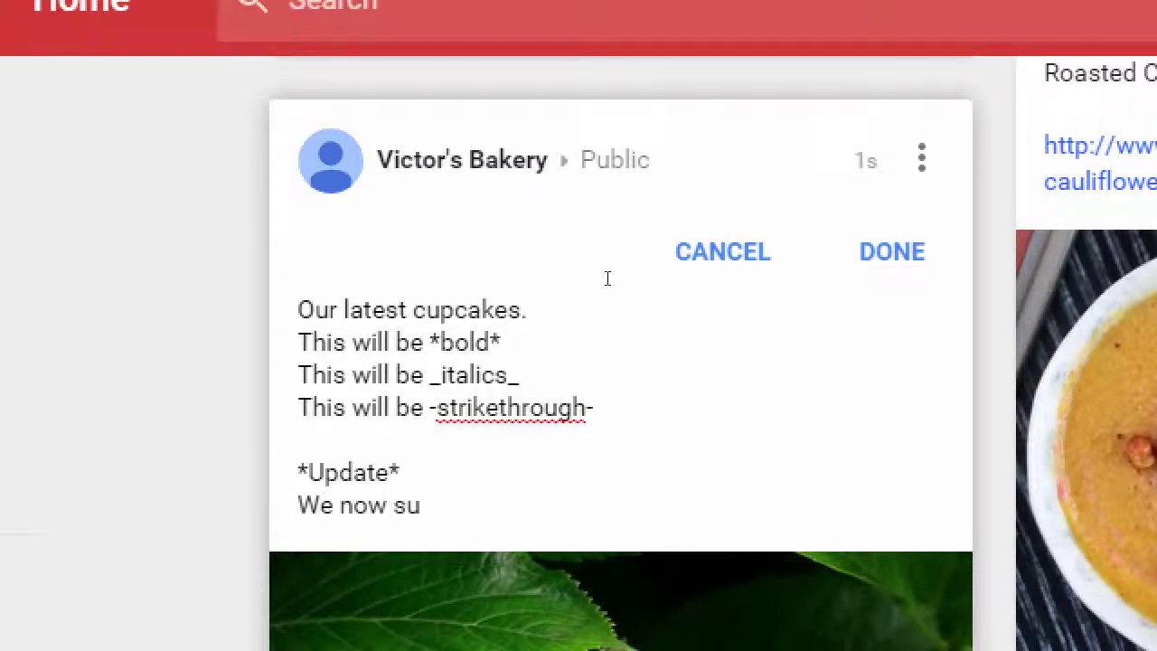
{"action": "key", "text": "BackSpace"}
{"action": "type", "text": "erve"}
{"action": "type", "text": " mega"}
{"action": "key", "text": "BackSpace"}
{"action": "type", "text": "ega cupcakes!"}
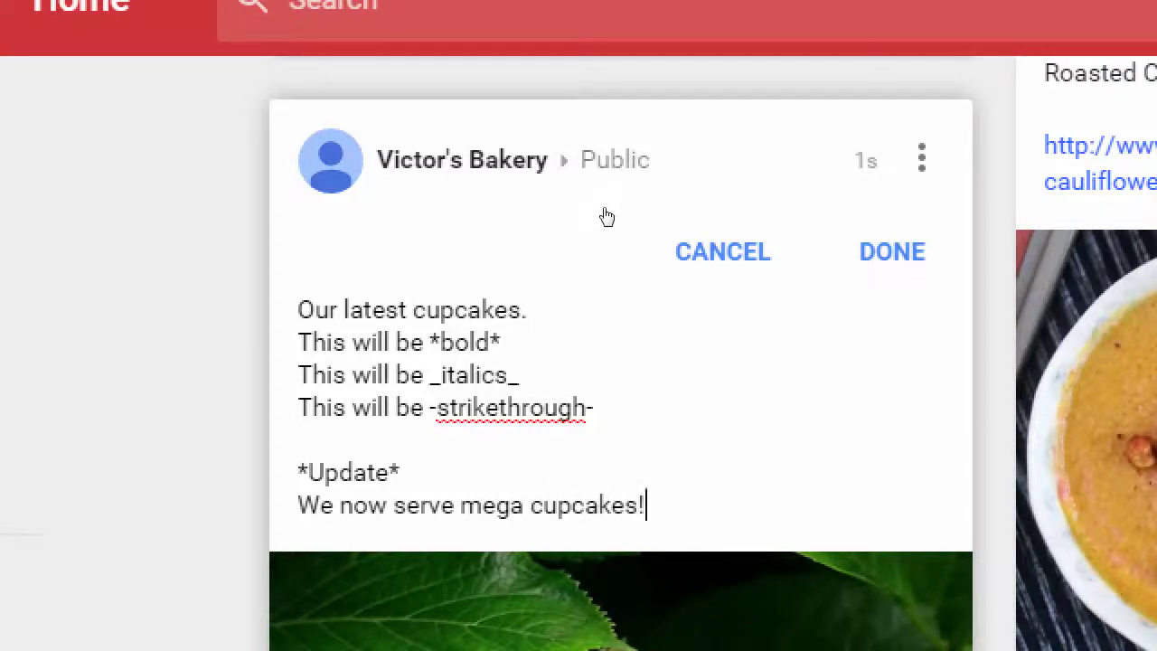
{"action": "key", "text": "ctrl+Return"}
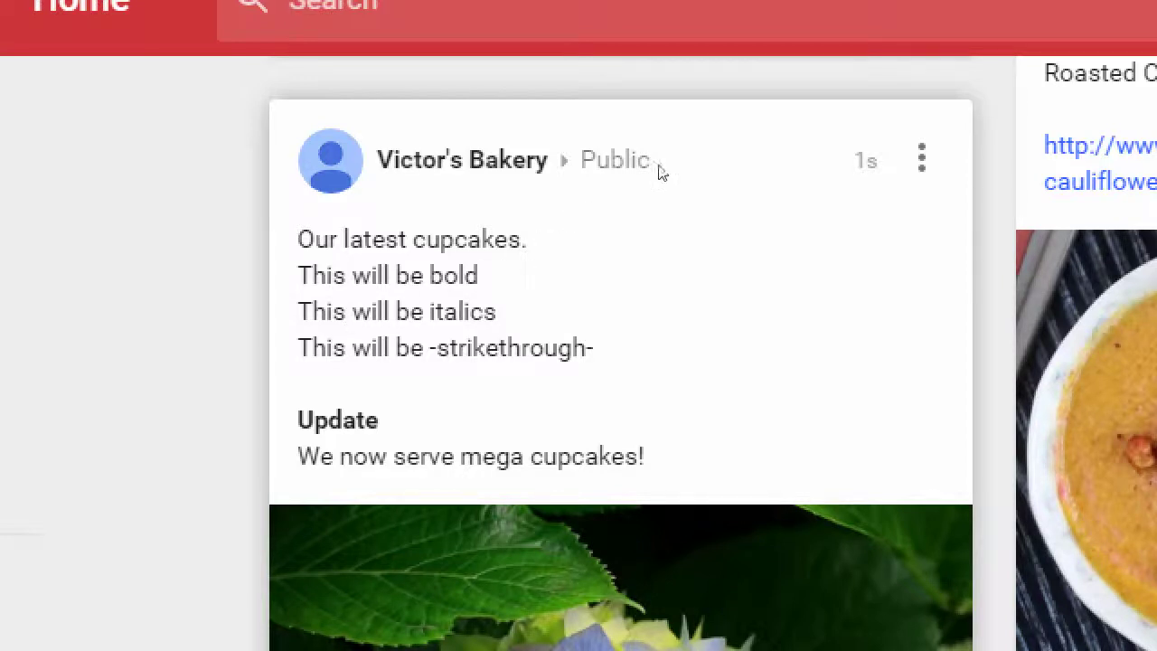
Reopen the post, wrap 'bold' in asterisks, add an underscore before 'italics', and save.
{"action": "key", "text": "Down"}
{"action": "key", "text": "Return"}
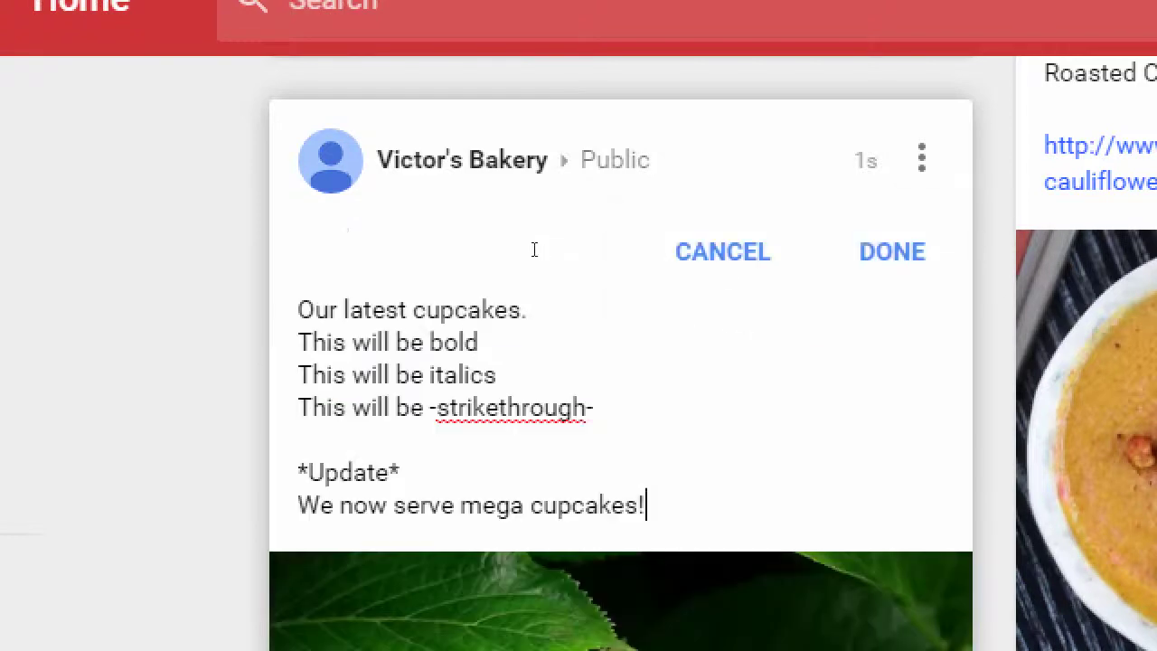
{"action": "key", "text": "Up"}
{"action": "key", "text": "Up"}
{"action": "key", "text": "Up"}
{"action": "key", "text": "Up"}
{"action": "key", "text": "Up"}
{"action": "key", "text": "ctrl+Left"}
{"action": "type", "text": "*"}
{"action": "key", "text": "End"}
{"action": "type", "text": "*"}
{"action": "key", "text": "Down"}
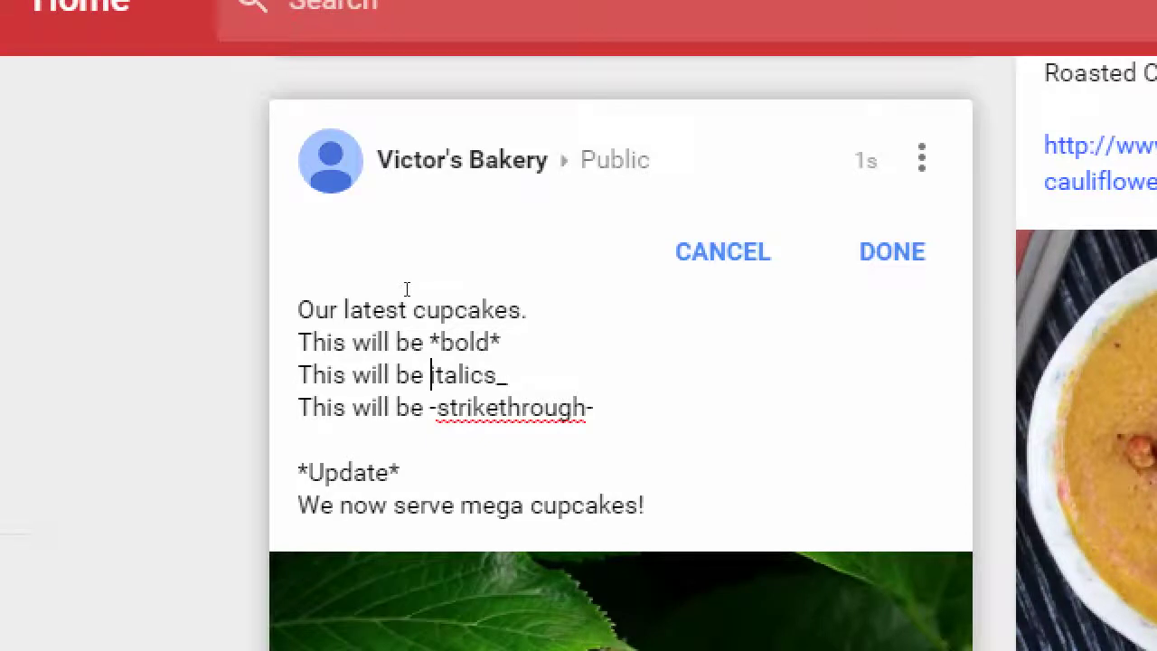
{"action": "type", "text": "_"}
{"action": "key", "text": "ctrl+Return"}
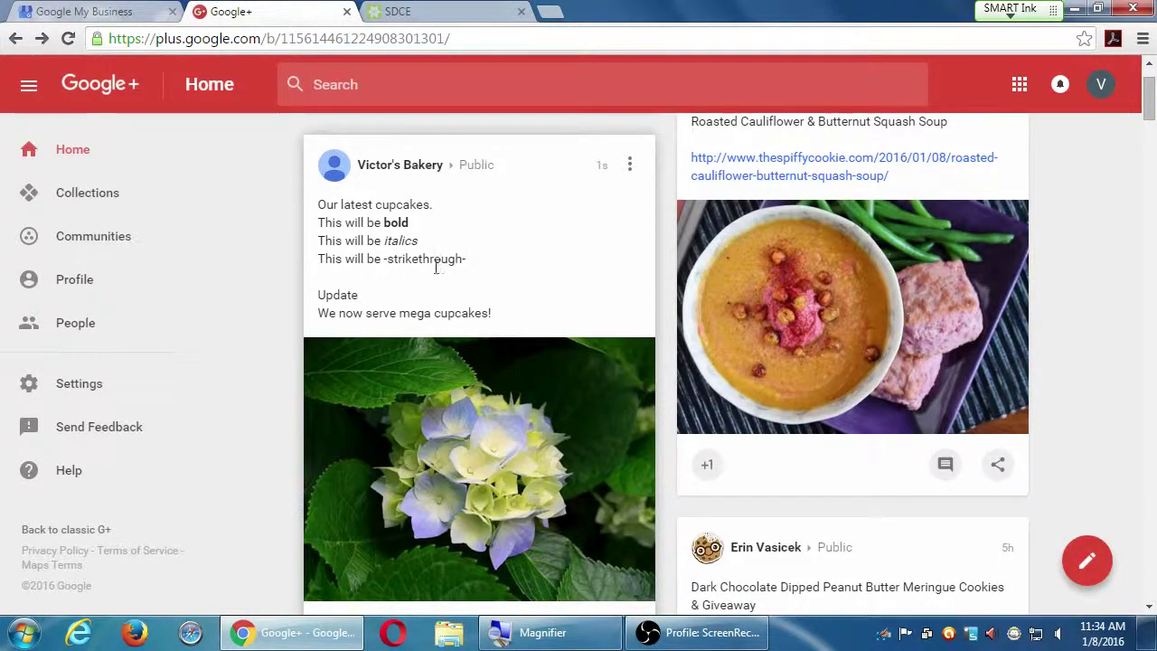
Scroll the Victor's Bakery feed back up to the 'What's new with you?' box.
{"action": "scroll", "coordinate": [595, 312], "scroll_direction": "up", "scroll_amount": 1}
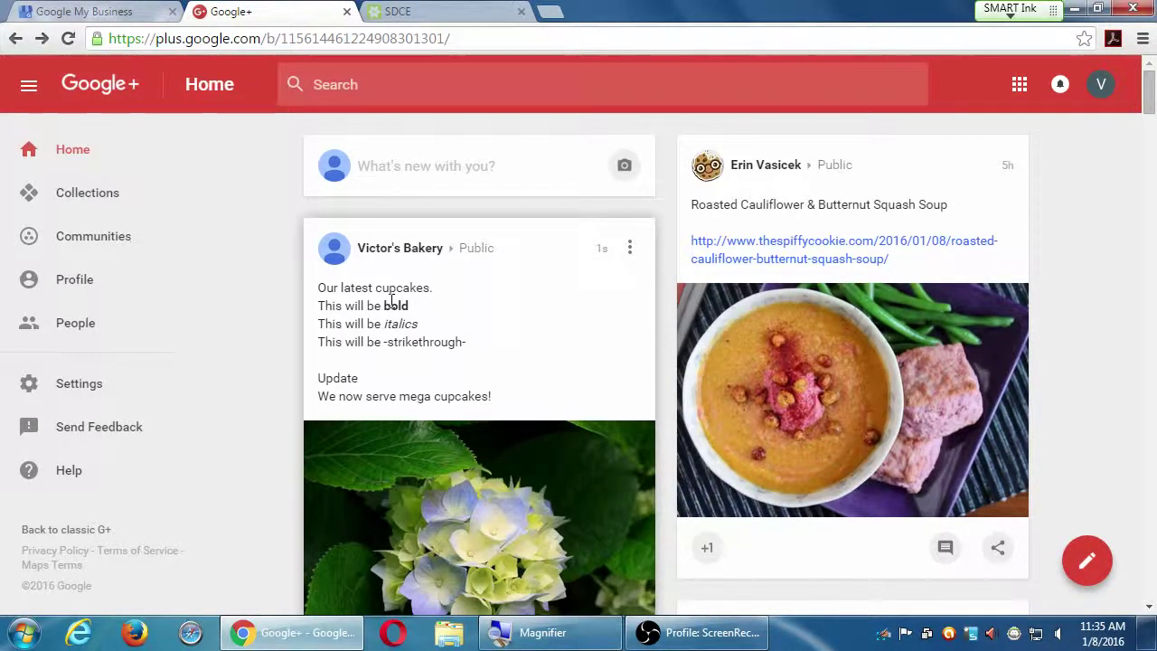
{"action": "scroll", "coordinate": [443, 199], "scroll_direction": "down", "scroll_amount": 1}
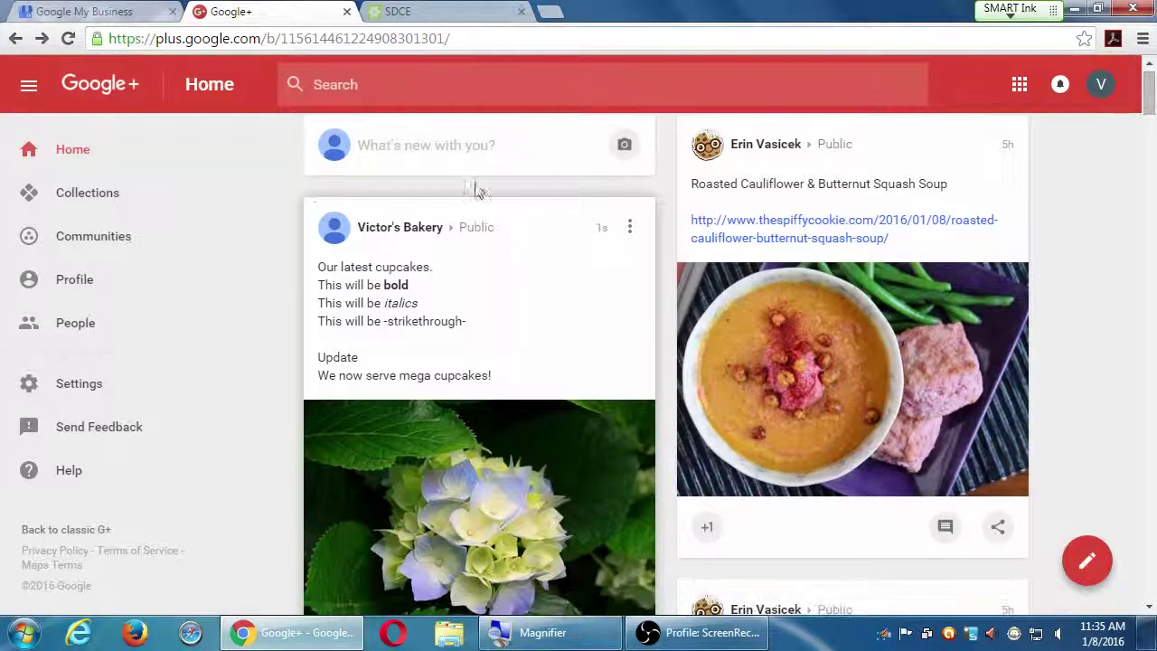
{"action": "scroll", "coordinate": [467, 201], "scroll_direction": "up", "scroll_amount": 1}
{"action": "left_click", "coordinate": [443, 181]}
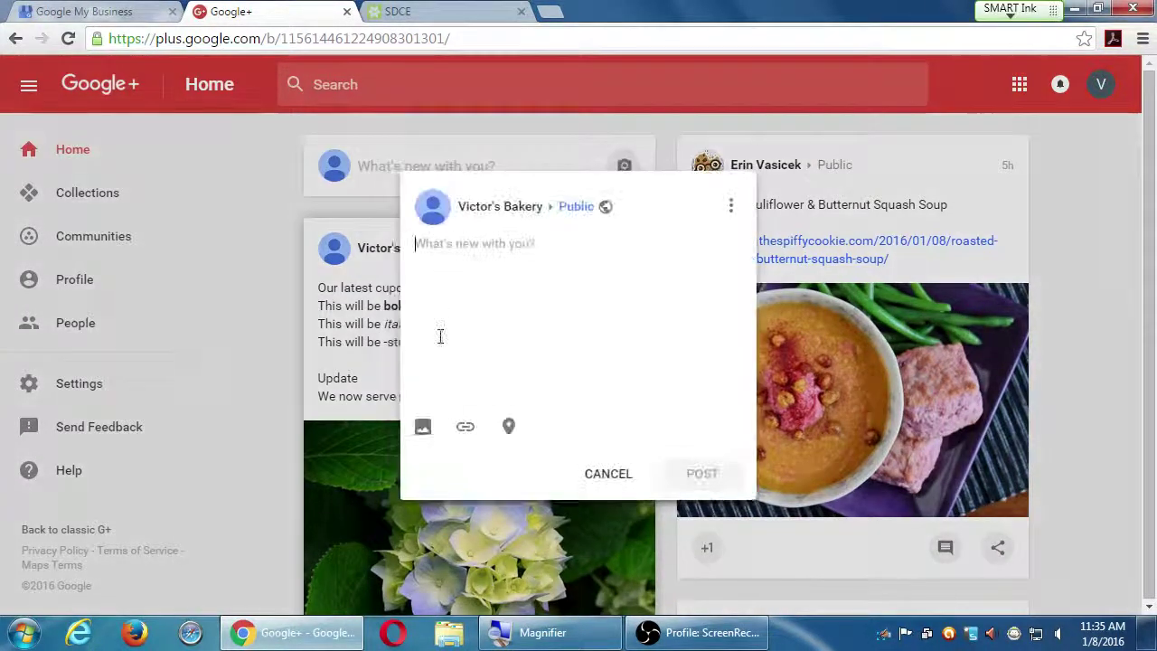
{"action": "left_click", "coordinate": [466, 427]}
{"action": "type", "text": "http"}
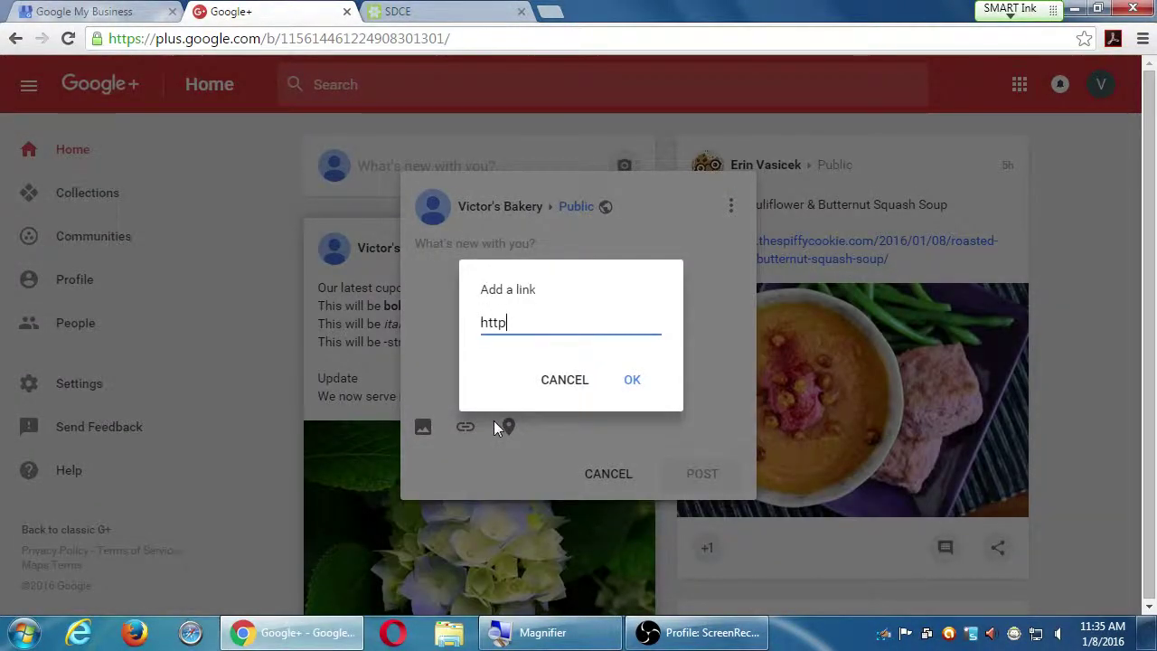
{"action": "type", "text": "://"}
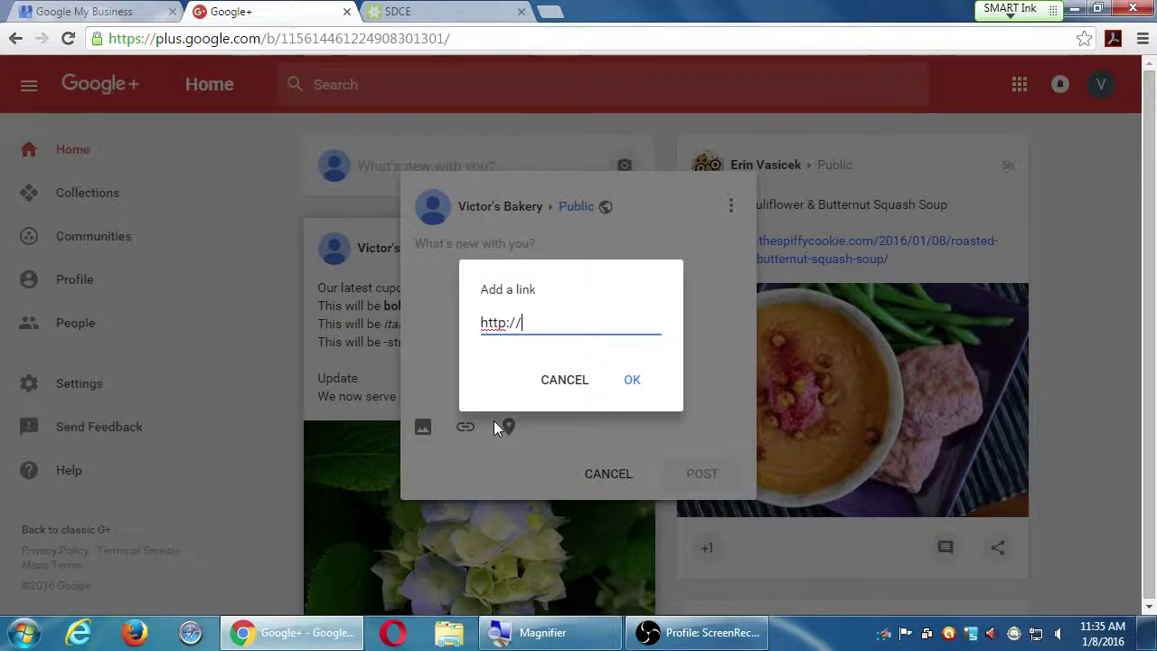
{"action": "type", "text": "pmdinteractive.co"}
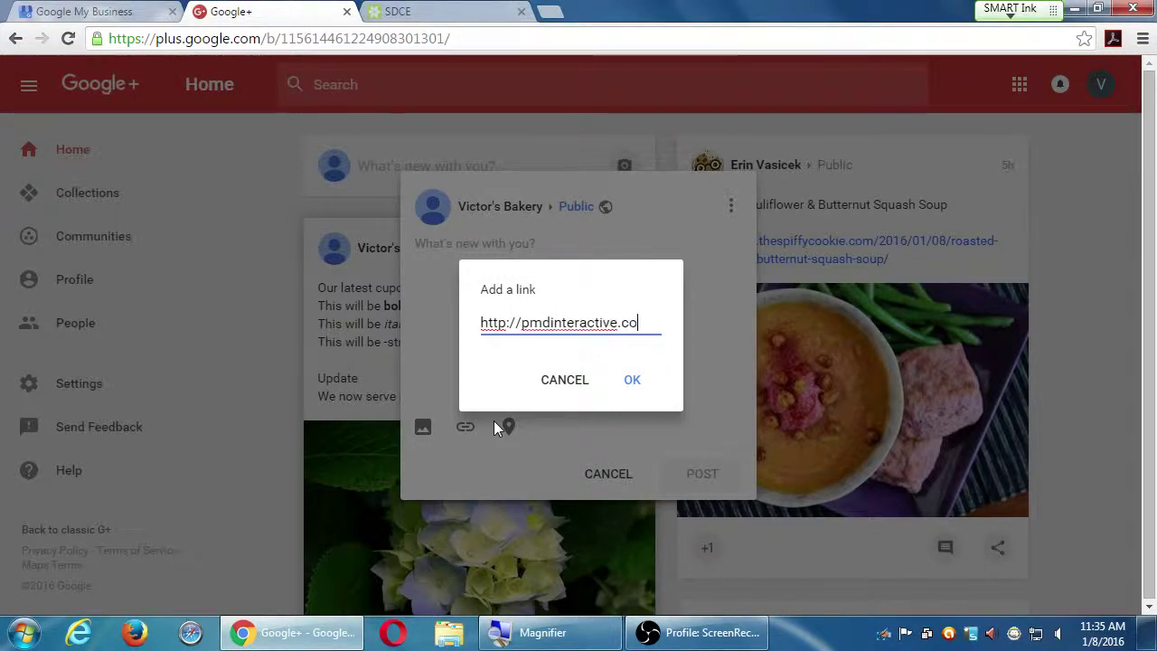
{"action": "type", "text": "m/blog"}
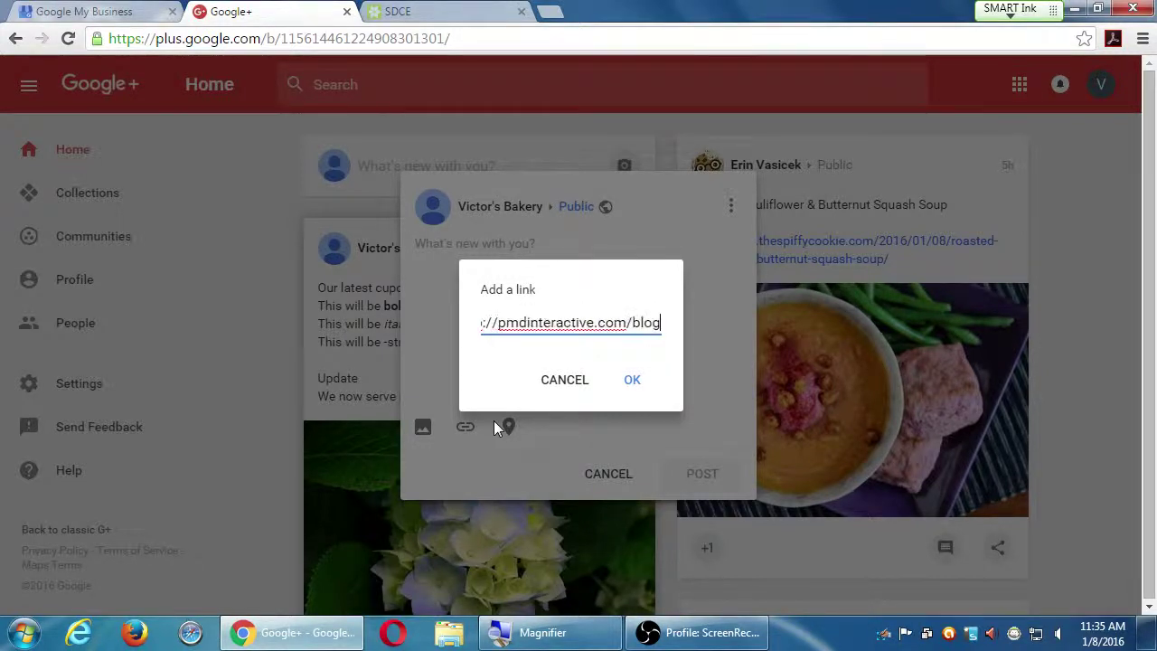
{"action": "left_click", "coordinate": [635, 388]}
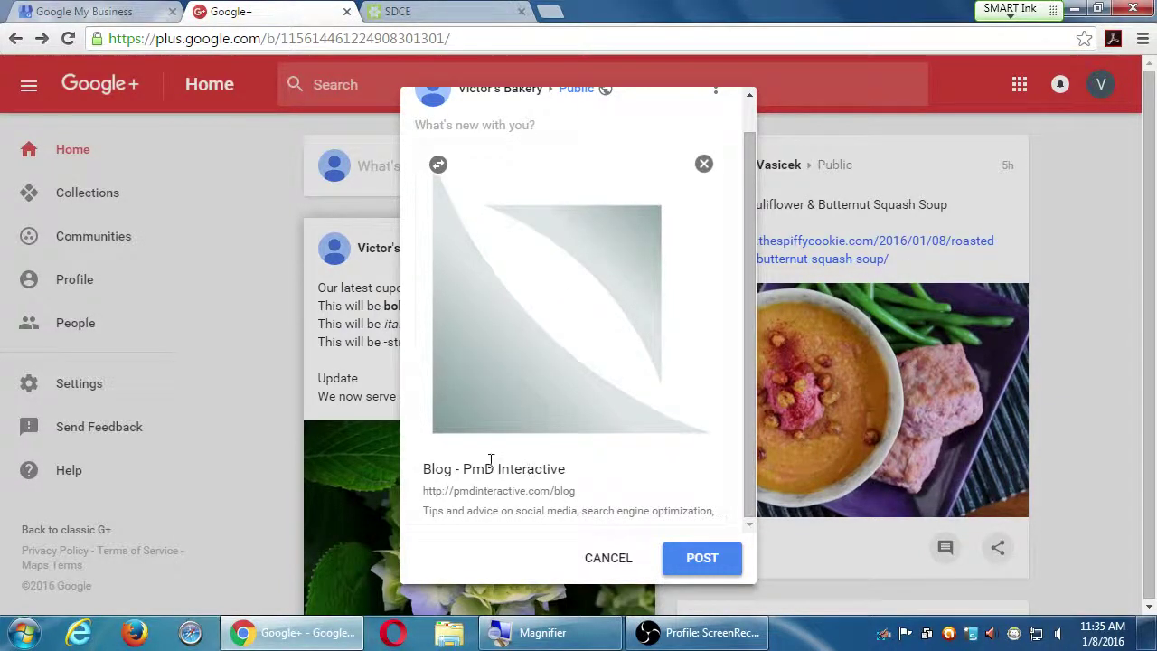
Drag the 'Blog - PmD Interactive' title and URL into the post text, then cancel the draft.
{"action": "left_click_drag", "start_coordinate": [490, 459], "coordinate": [530, 511]}
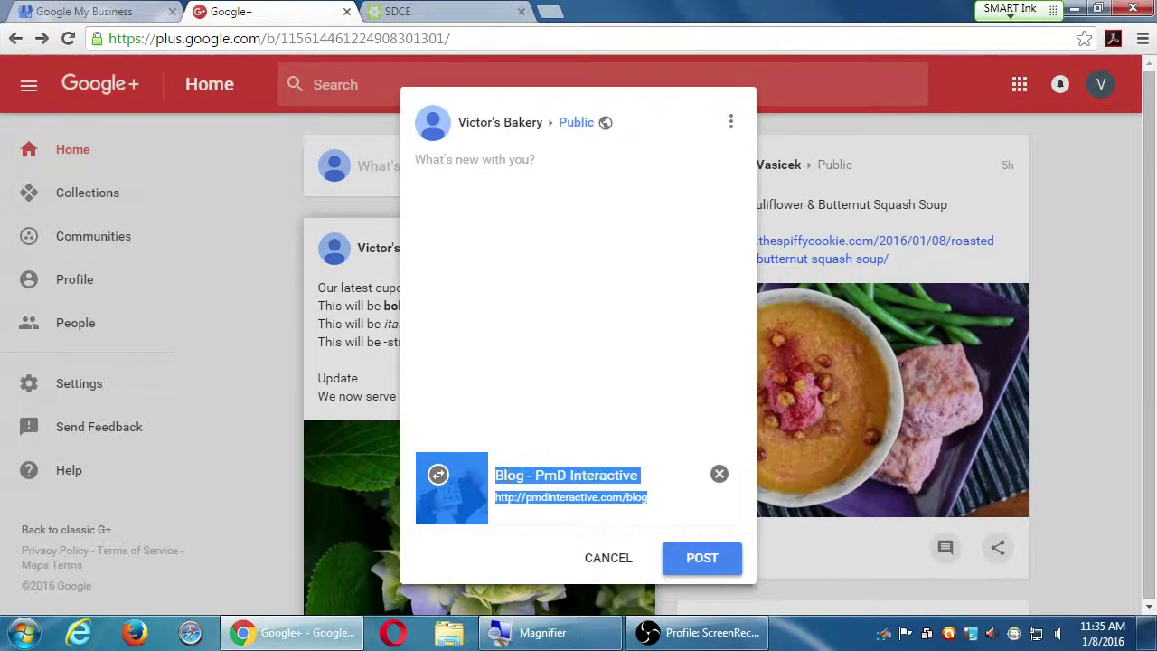
{"action": "left_click_drag", "start_coordinate": [476, 479], "coordinate": [504, 333]}
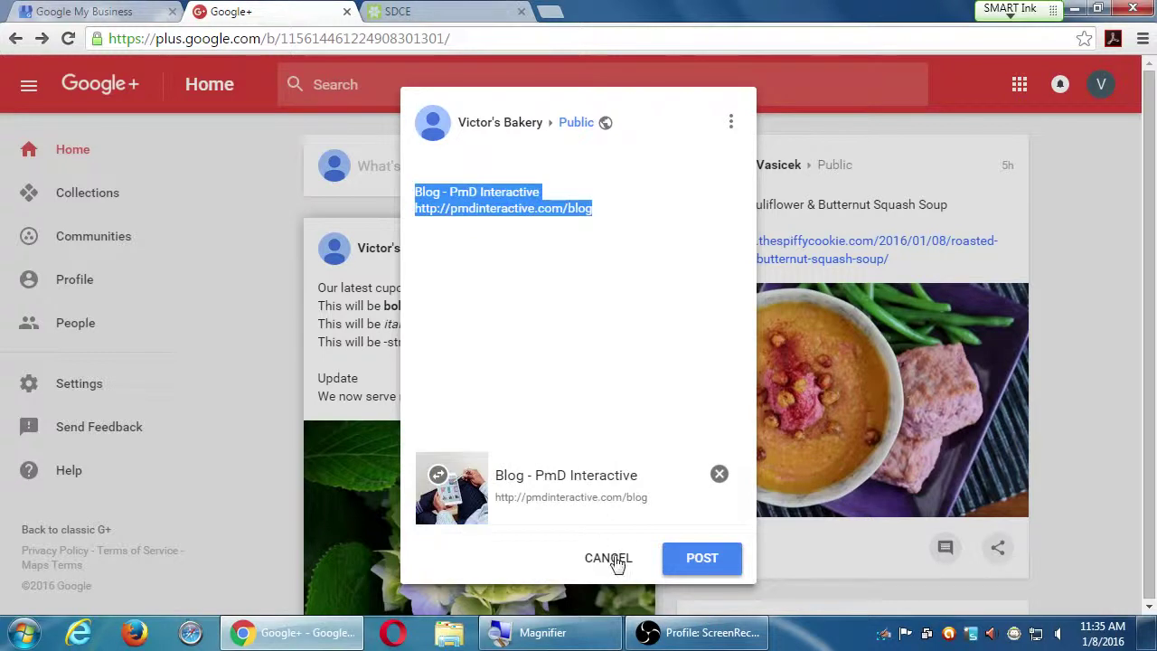
{"action": "left_click", "coordinate": [528, 305]}
{"action": "left_click_drag", "start_coordinate": [596, 207], "coordinate": [416, 216]}
{"action": "key", "text": "ctrl+c"}
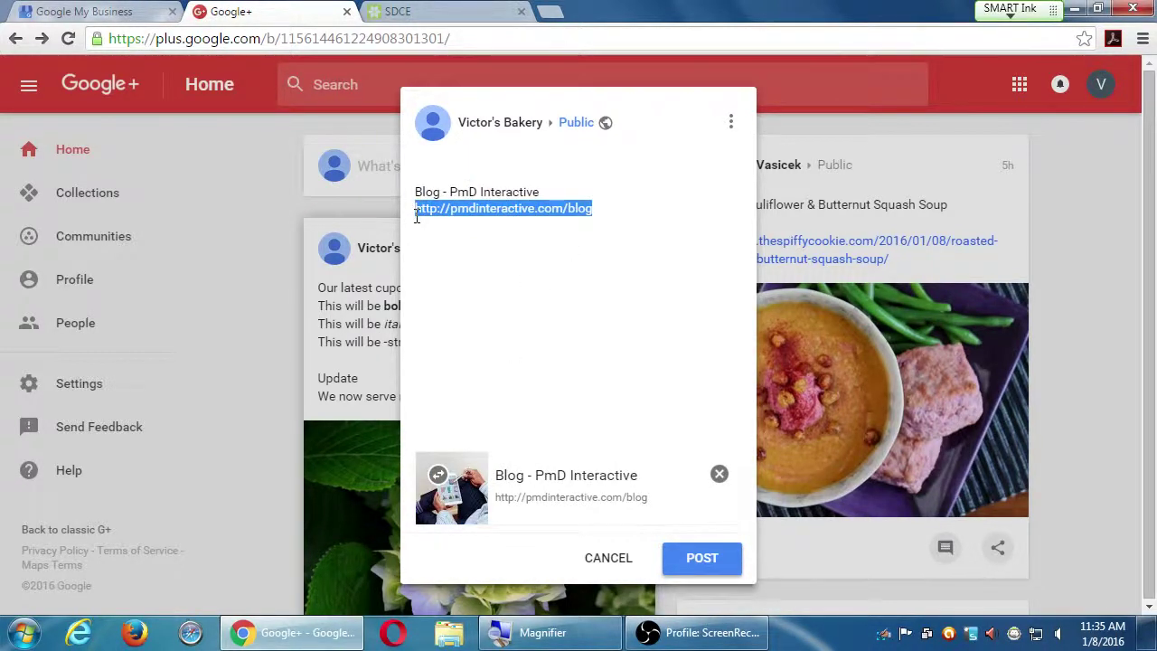
{"action": "left_click", "coordinate": [608, 561]}
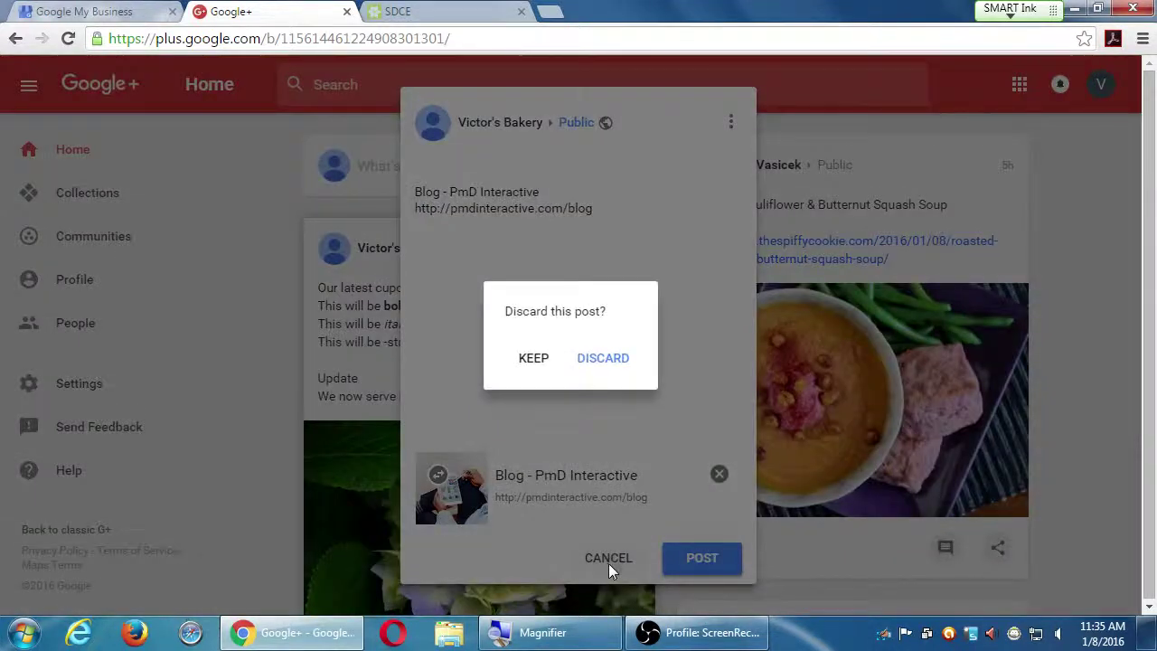
Discard the draft and start a fresh post linking the pasted blog URL.
{"action": "left_click", "coordinate": [622, 370]}
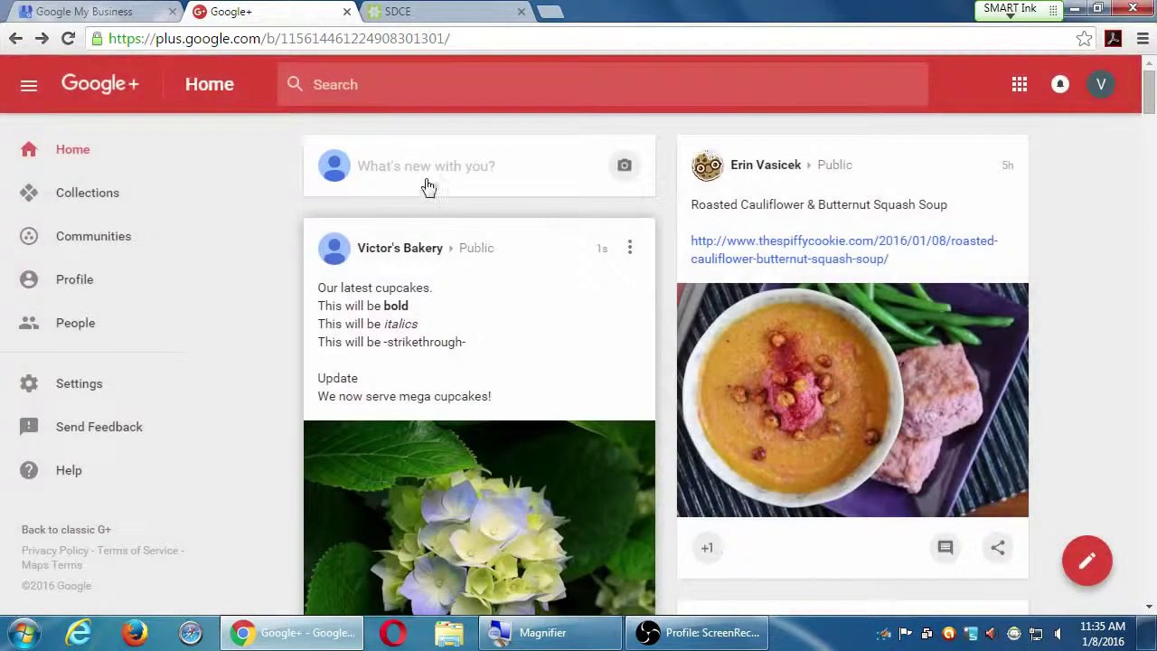
{"action": "left_click", "coordinate": [421, 182]}
{"action": "left_click", "coordinate": [466, 426]}
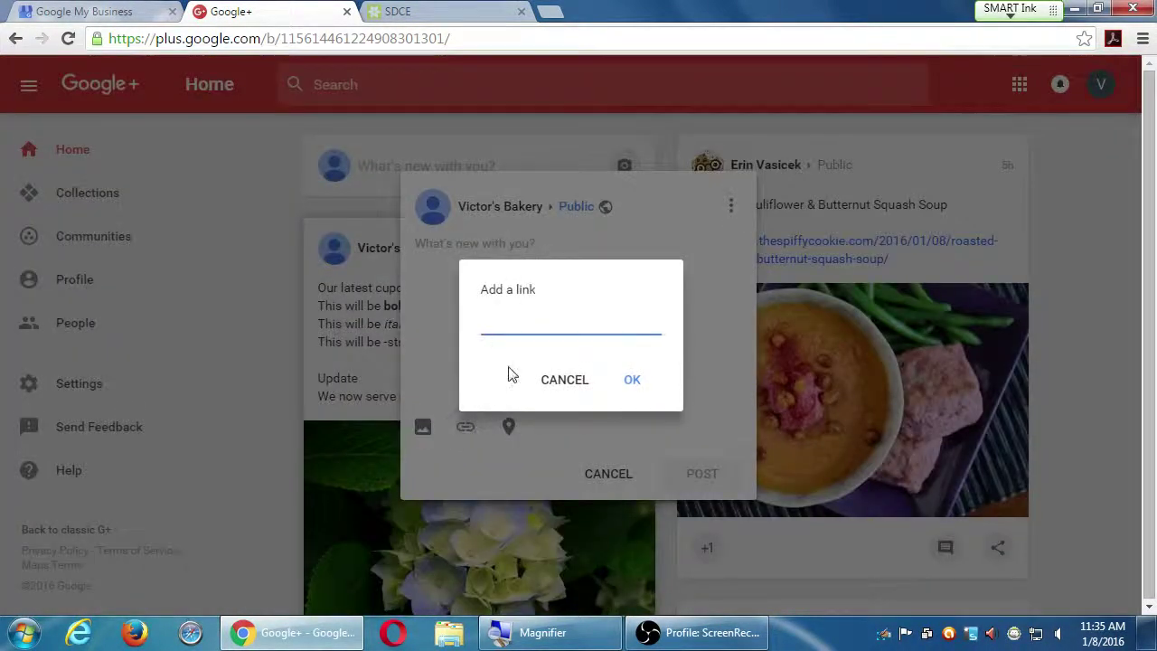
{"action": "key", "text": "ctrl+v"}
{"action": "key", "text": "Return"}
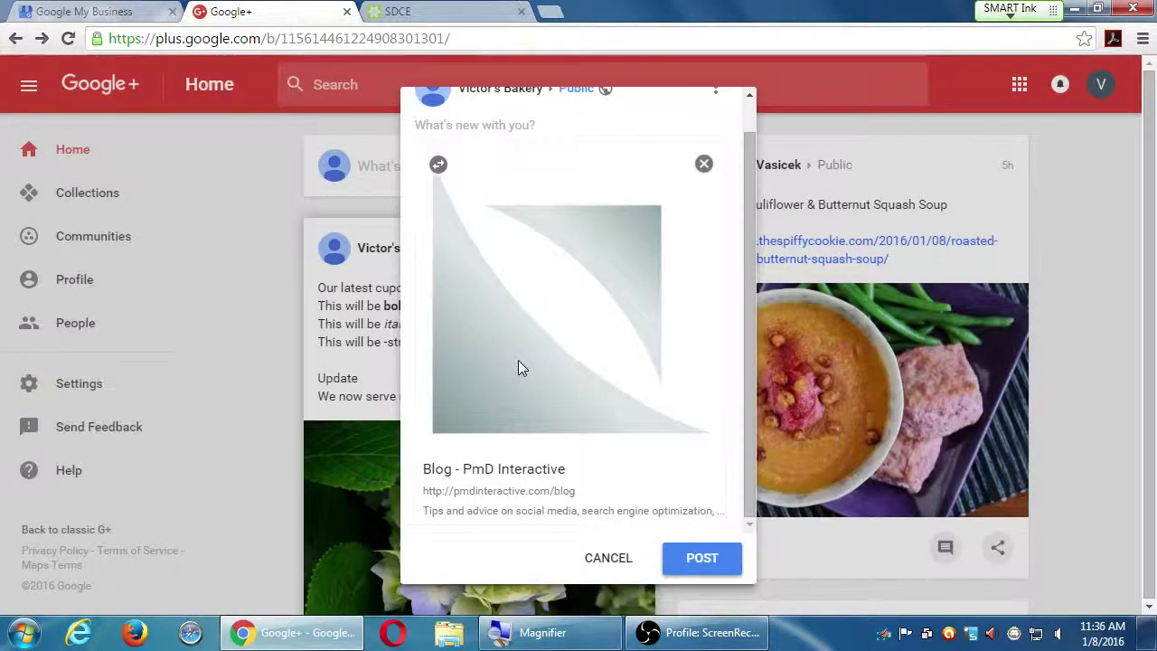
Cycle the small link preview thumbnail until it shows the person holding a tablet.
{"action": "left_click", "coordinate": [438, 165]}
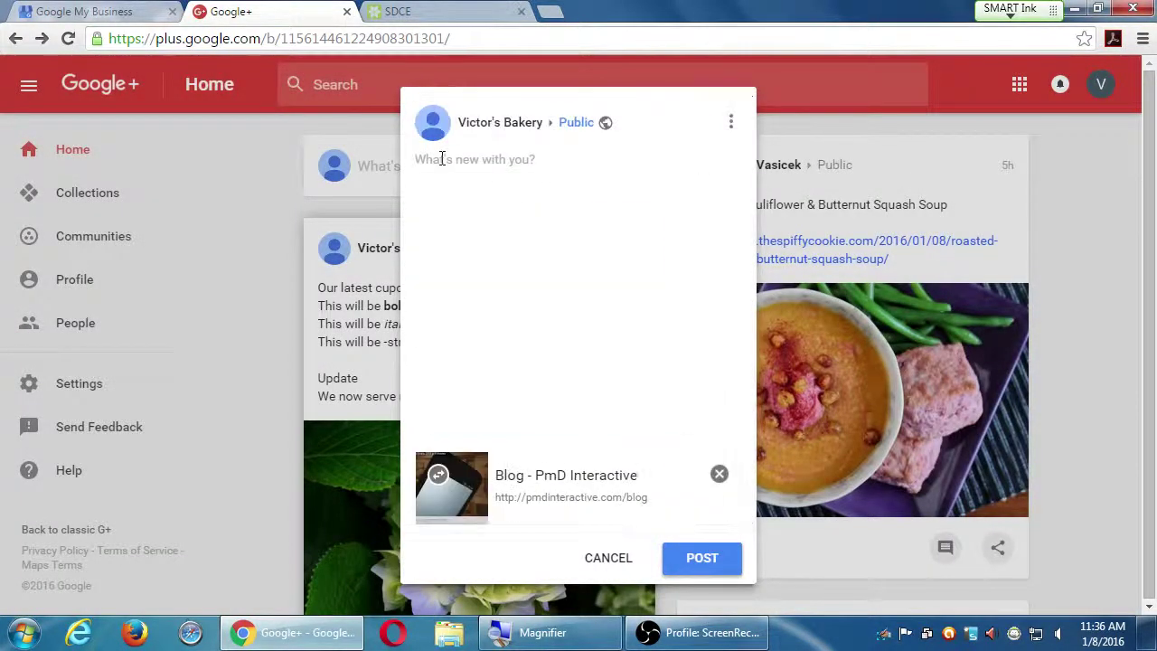
{"action": "left_click", "coordinate": [442, 492]}
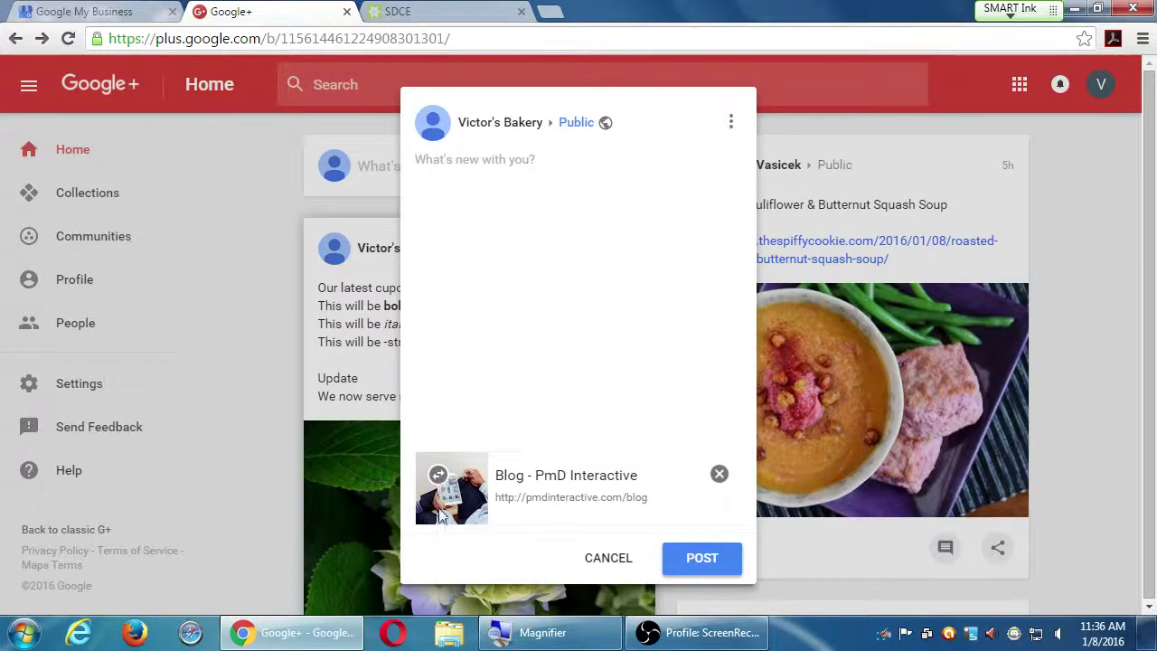
{"action": "left_click", "coordinate": [443, 512]}
{"action": "left_click", "coordinate": [452, 514]}
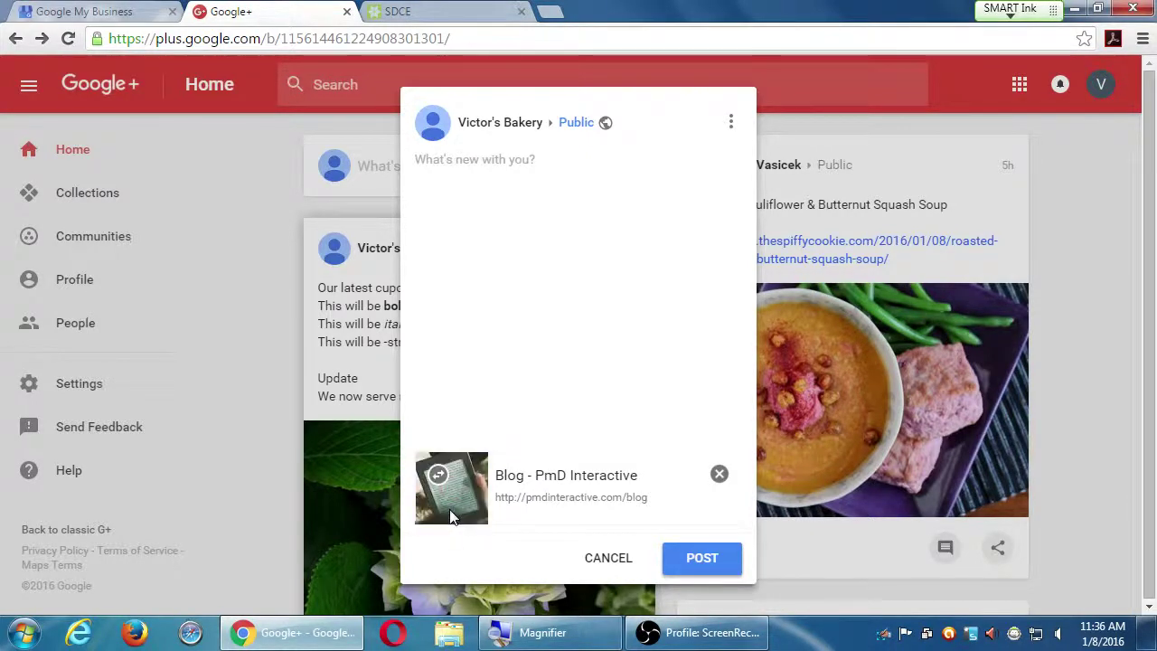
{"action": "left_click", "coordinate": [452, 515]}
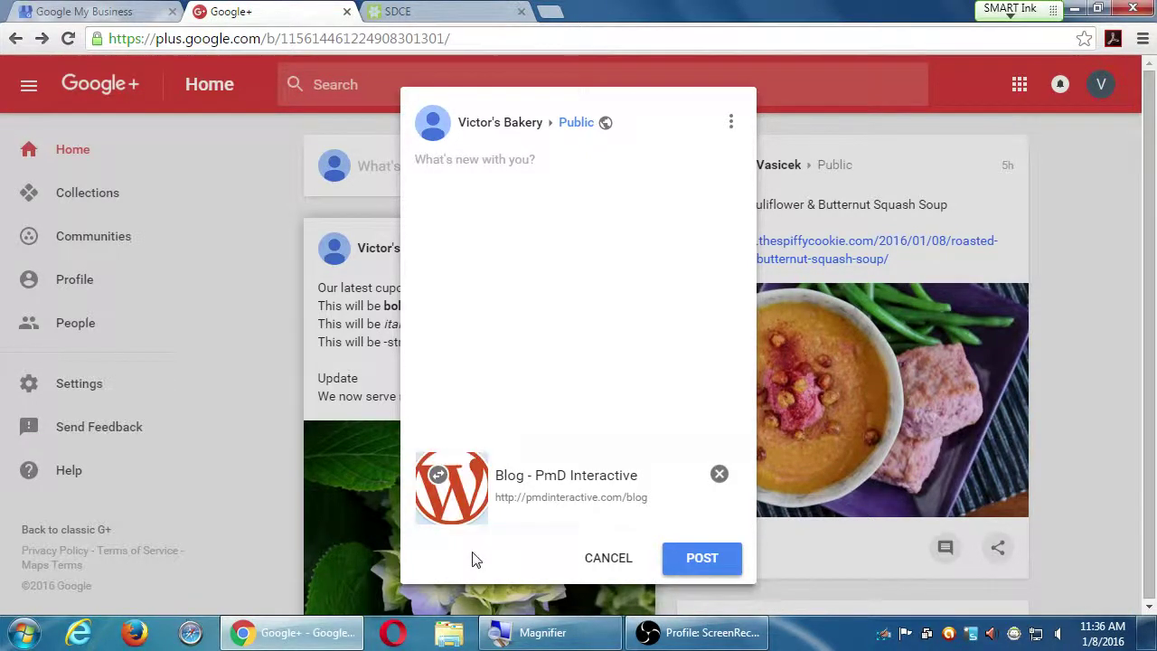
{"action": "left_click", "coordinate": [437, 474]}
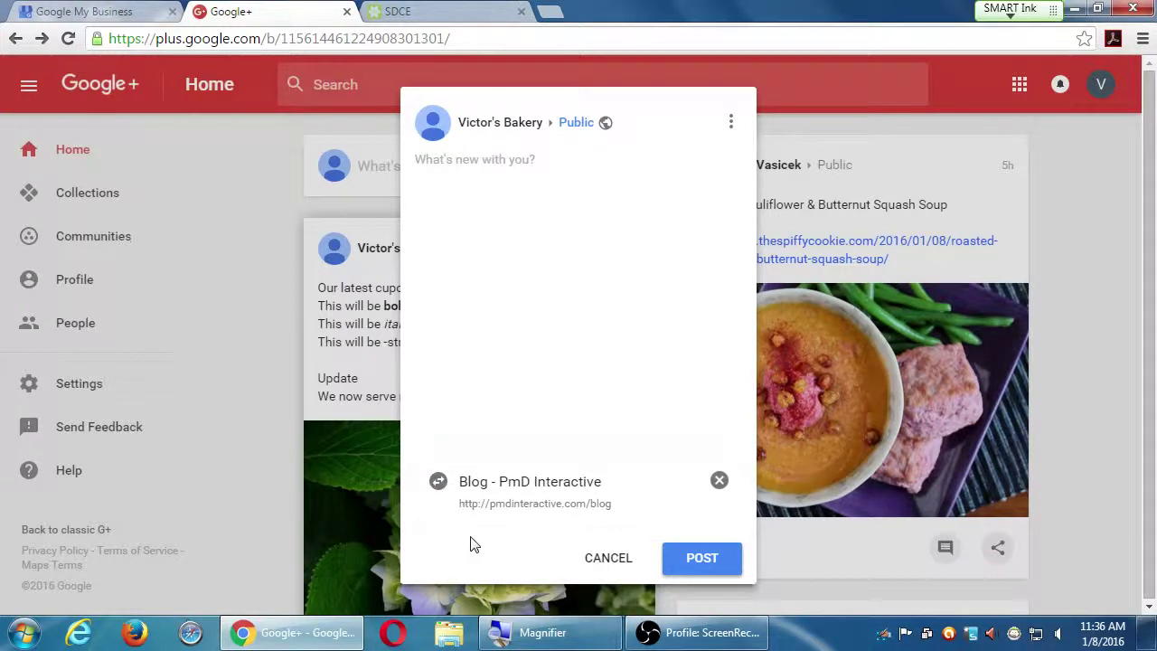
{"action": "left_click", "coordinate": [440, 485]}
{"action": "left_click", "coordinate": [437, 170]}
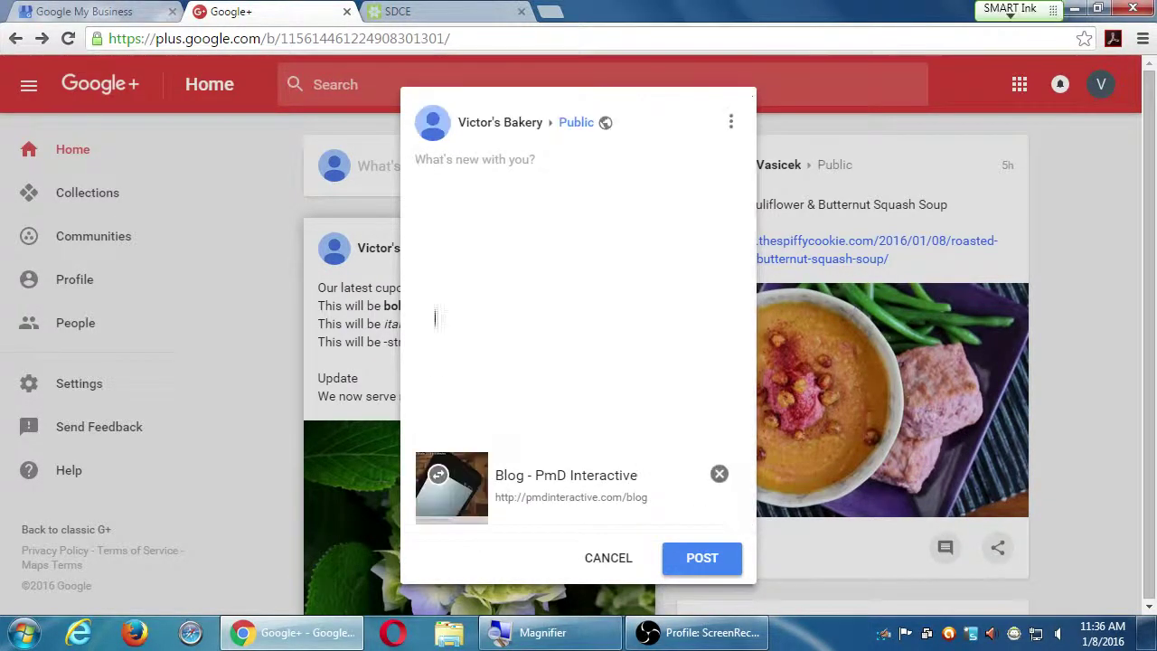
{"action": "left_click", "coordinate": [437, 474]}
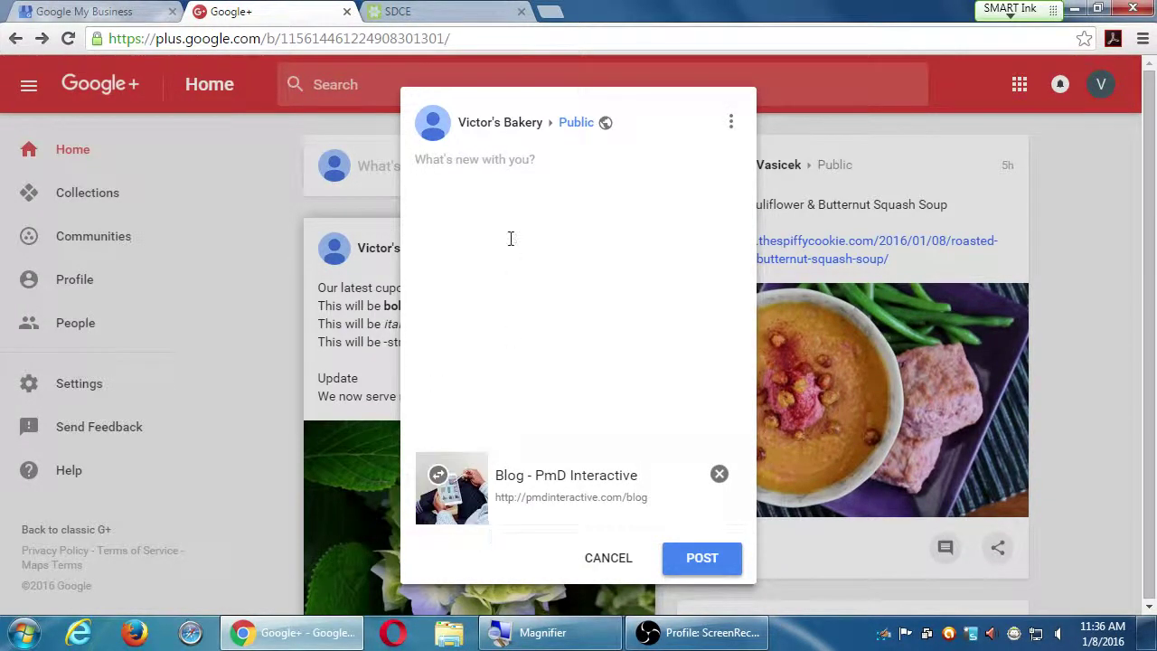
{"action": "left_click", "coordinate": [511, 161]}
Write 'Check out our app.' and 'It keeps you up to date with our goodies.' on two lines, fixing 'your' to 'our'.
{"action": "type", "text": "Check out our app."}
{"action": "key", "text": "Return"}
{"action": "type", "text": "It keeps you "}
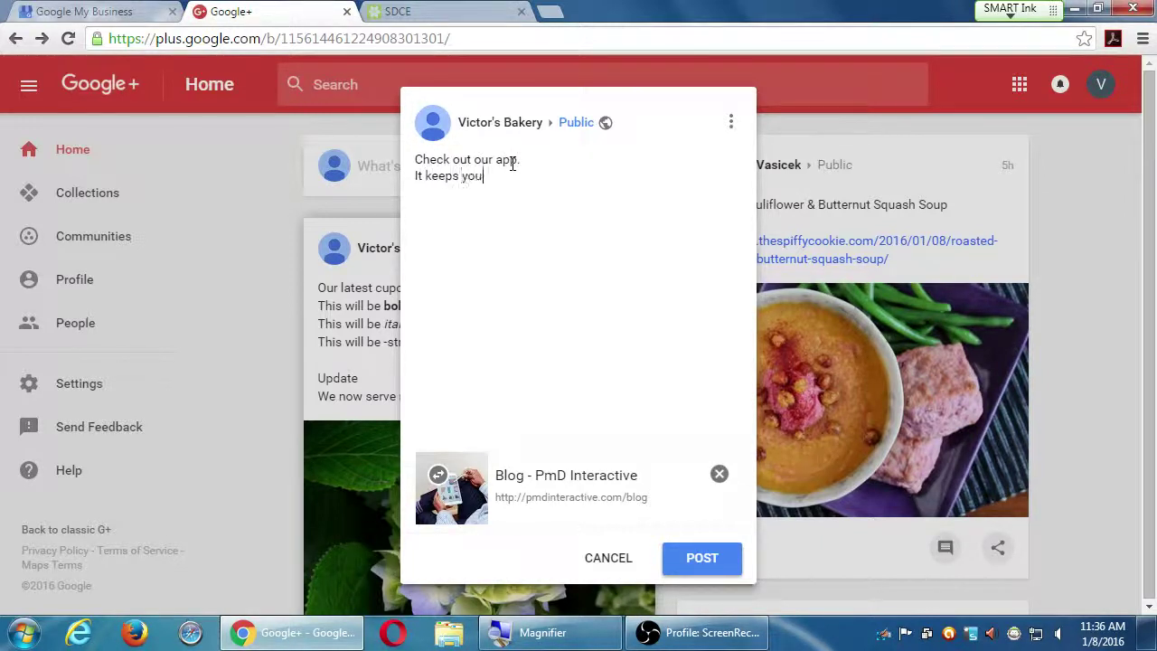
{"action": "type", "text": "up to date with y"}
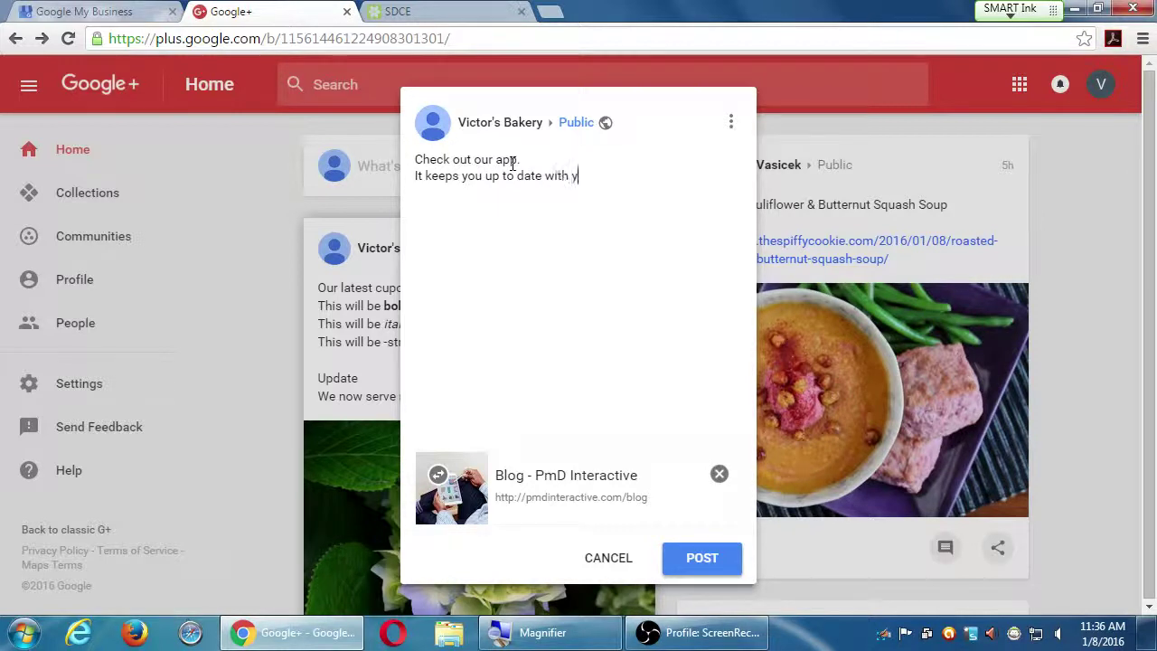
{"action": "type", "text": "our goodies."}
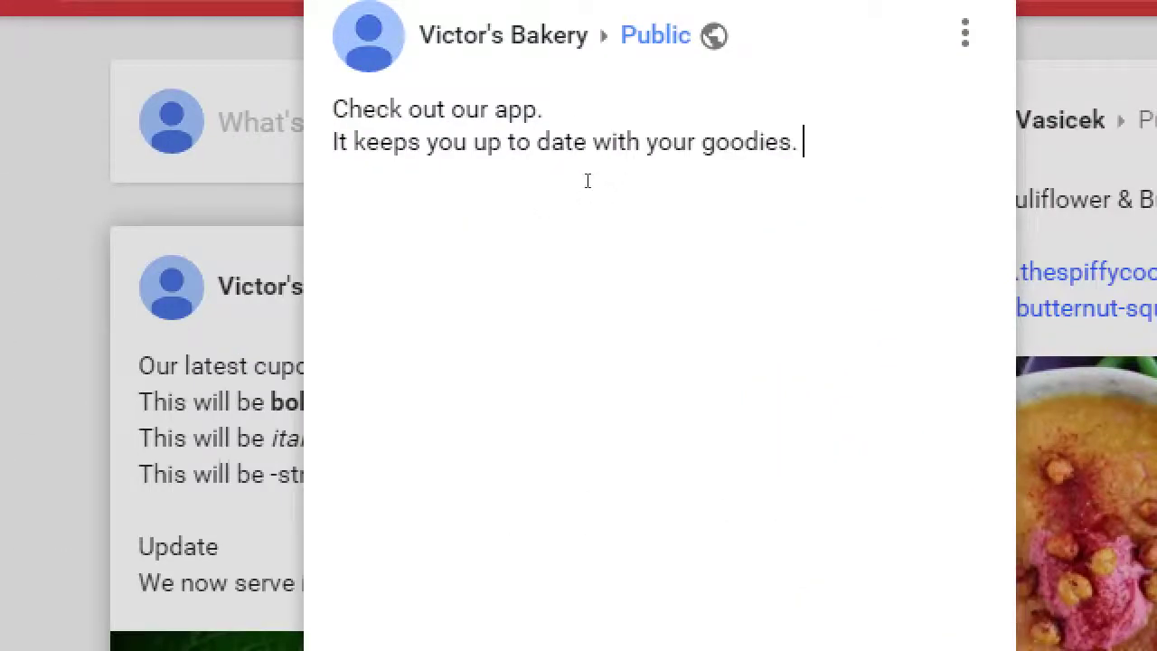
{"action": "key", "text": "ctrl+Left"}
{"action": "key", "text": "ctrl+Left"}
{"action": "key", "text": "ctrl+shift+Right"}
{"action": "type", "text": "our"}
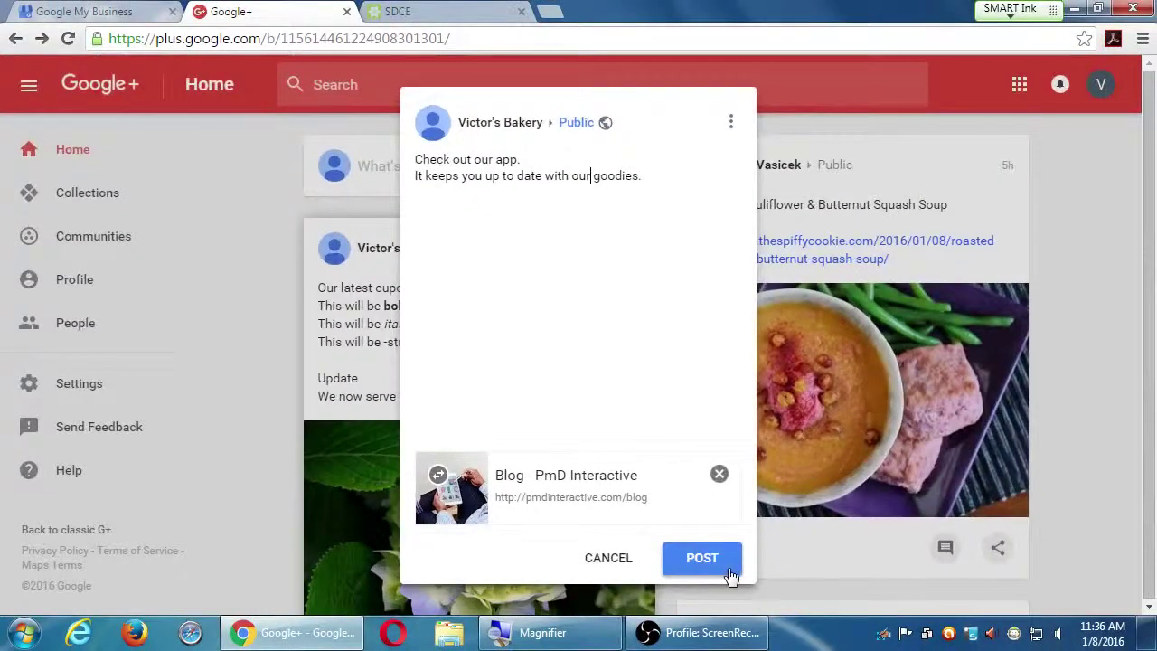
Publish the app post, view the linked PmD Interactive blog, and come back to the Google+ tab.
{"action": "left_click", "coordinate": [730, 575]}
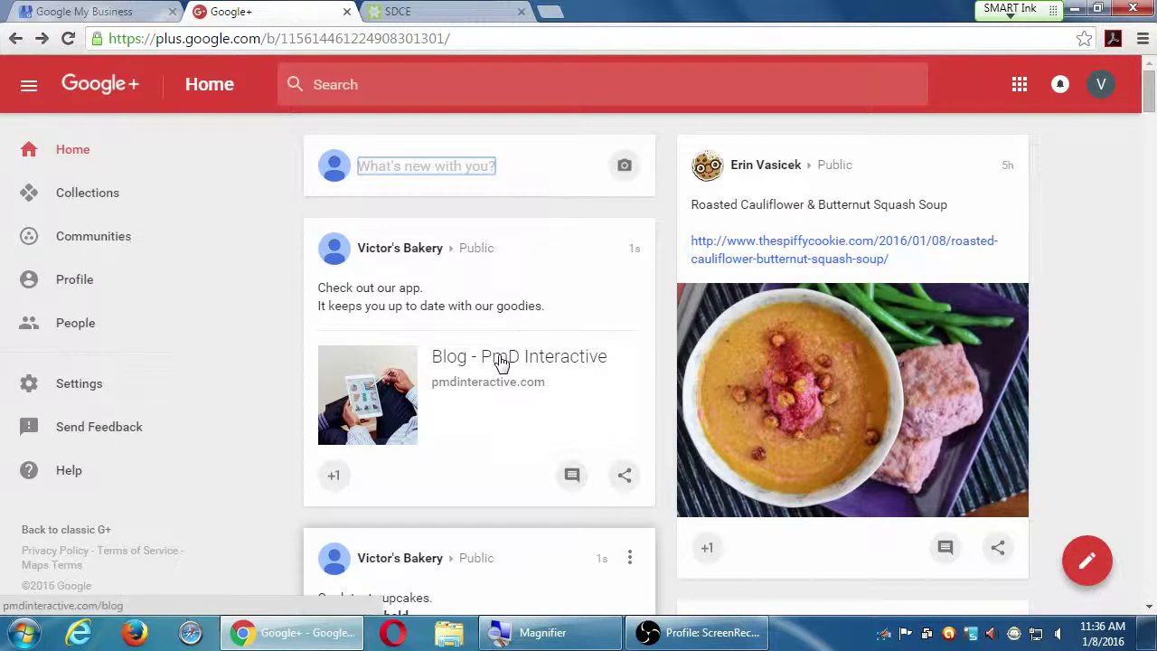
{"action": "left_click", "coordinate": [502, 360]}
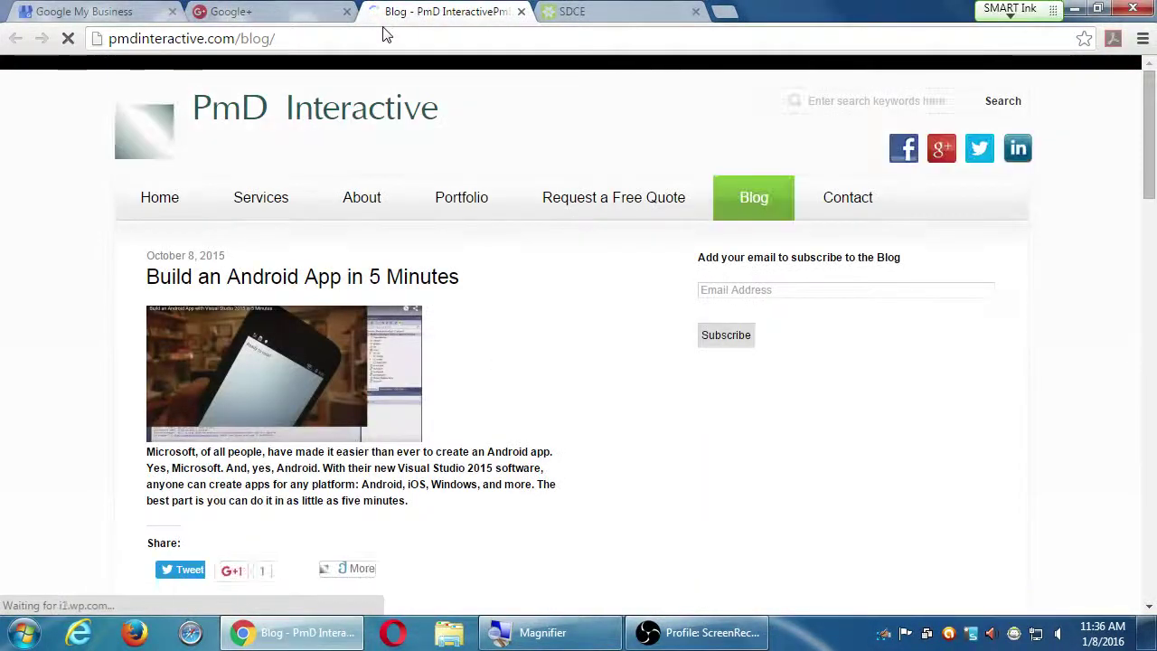
{"action": "left_click", "coordinate": [236, 11]}
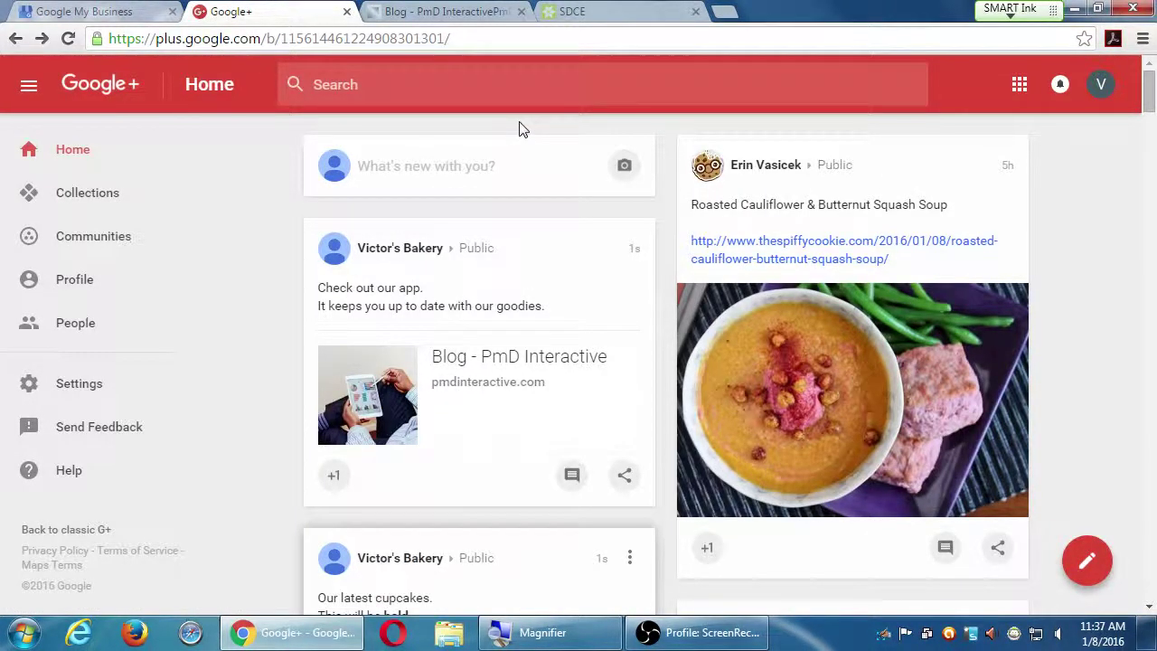
Begin a new post, allow location access, and tag it with Coronado.
{"action": "left_click", "coordinate": [486, 185]}
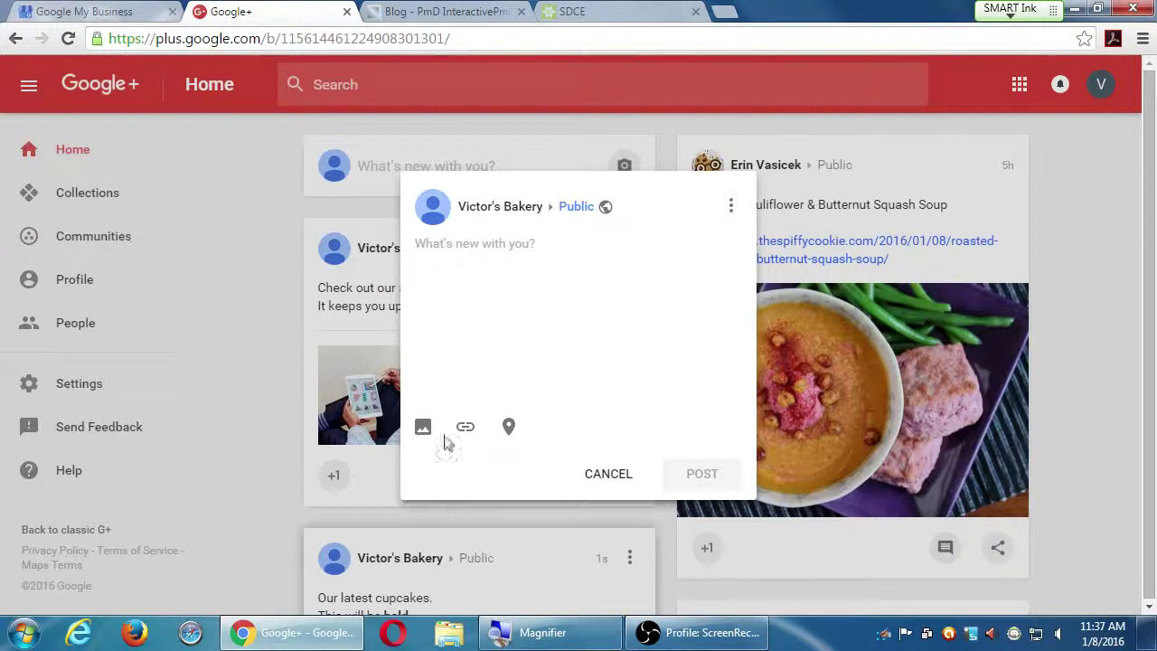
{"action": "left_click", "coordinate": [506, 439]}
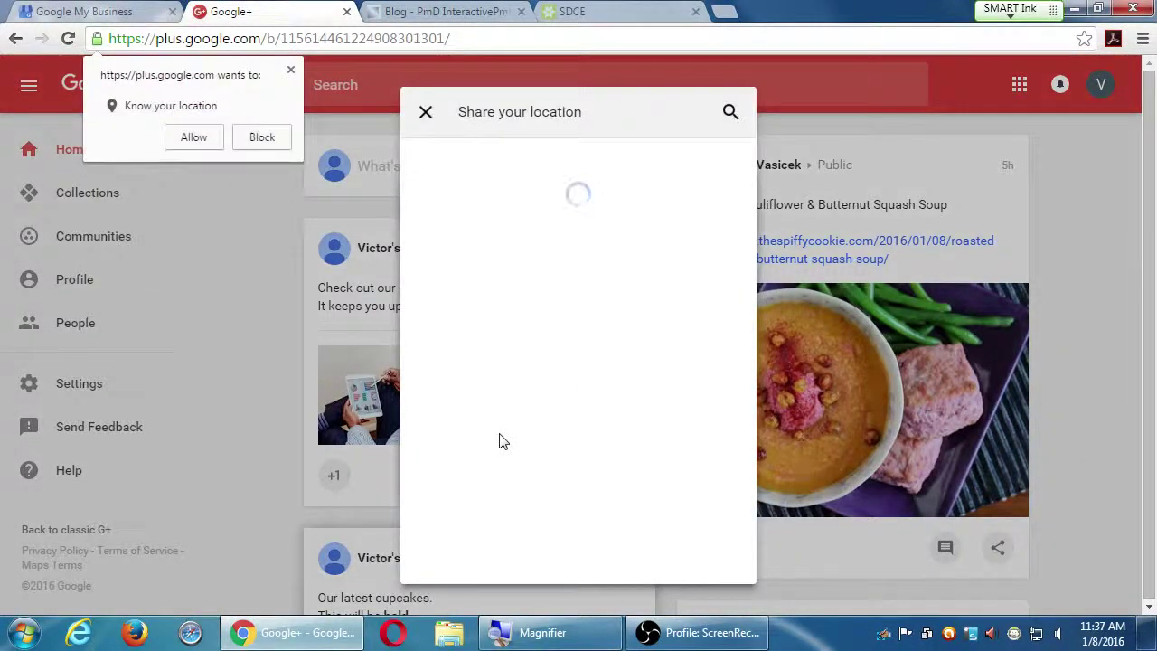
{"action": "left_click", "coordinate": [193, 137]}
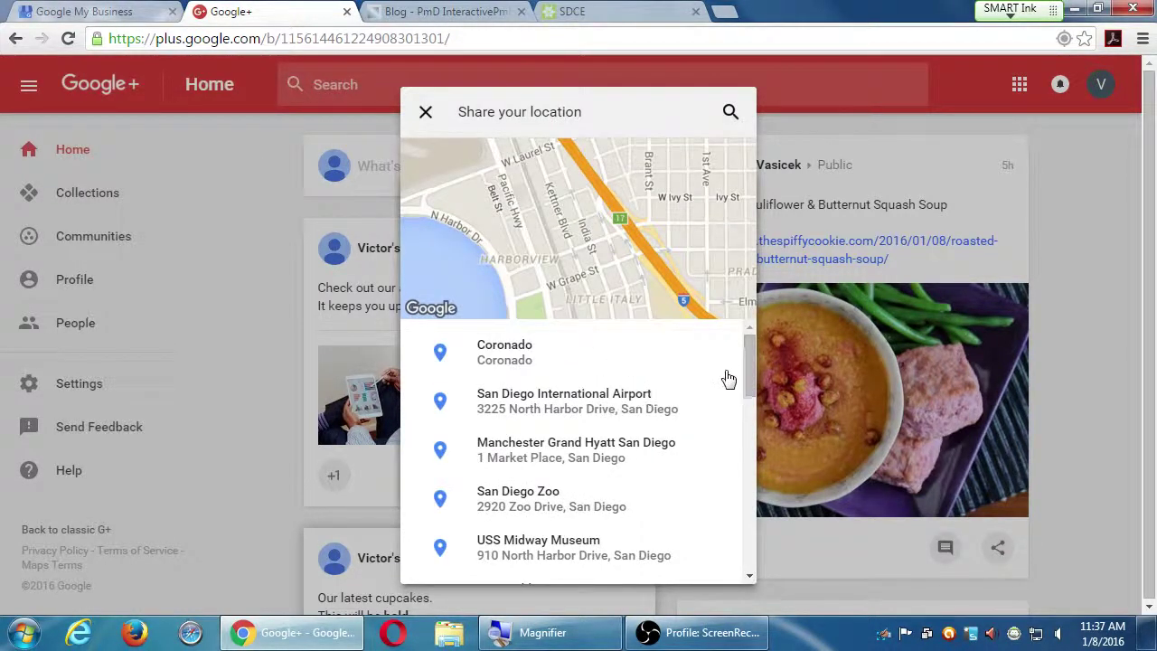
{"action": "left_click_drag", "start_coordinate": [745, 355], "coordinate": [720, 328]}
{"action": "left_click", "coordinate": [513, 358]}
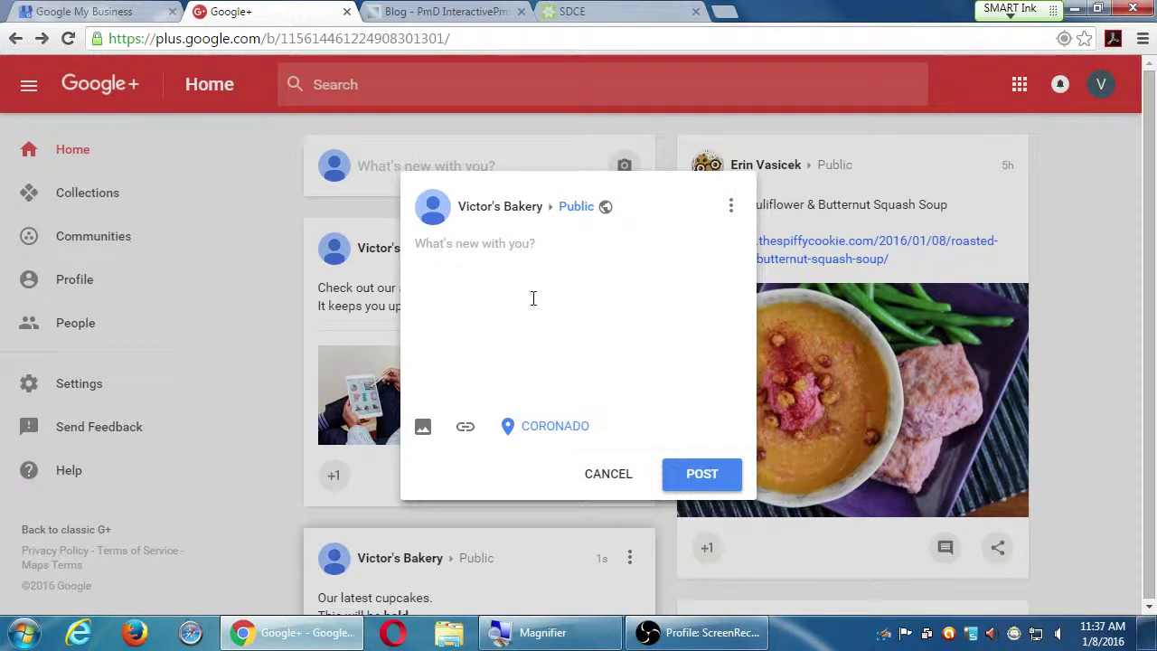
Post 'Sale this Saturday (in-store only)' with the Coronado location.
{"action": "type", "text": "Sale this Sa"}
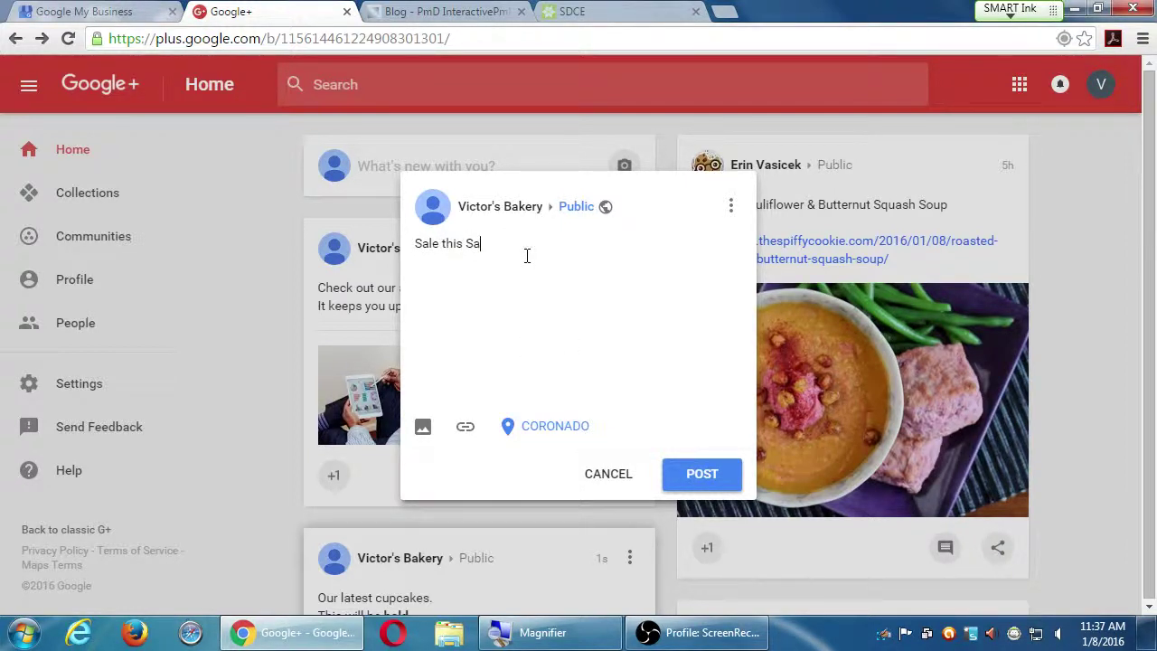
{"action": "type", "text": "turday (in-store only)."}
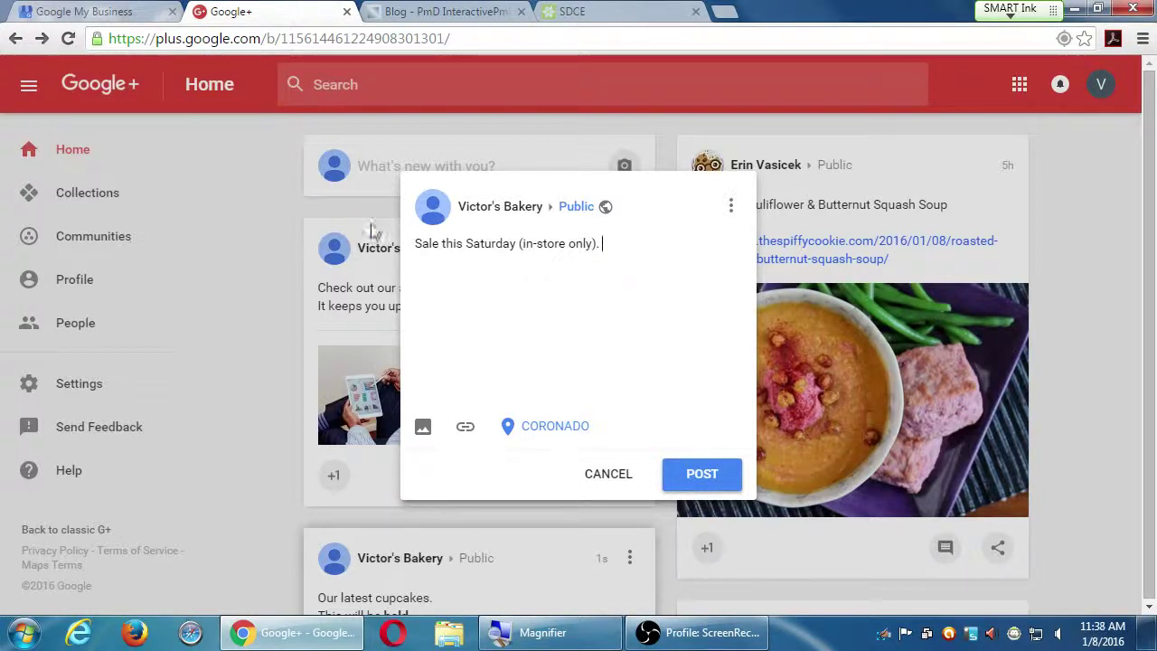
{"action": "left_click", "coordinate": [680, 472]}
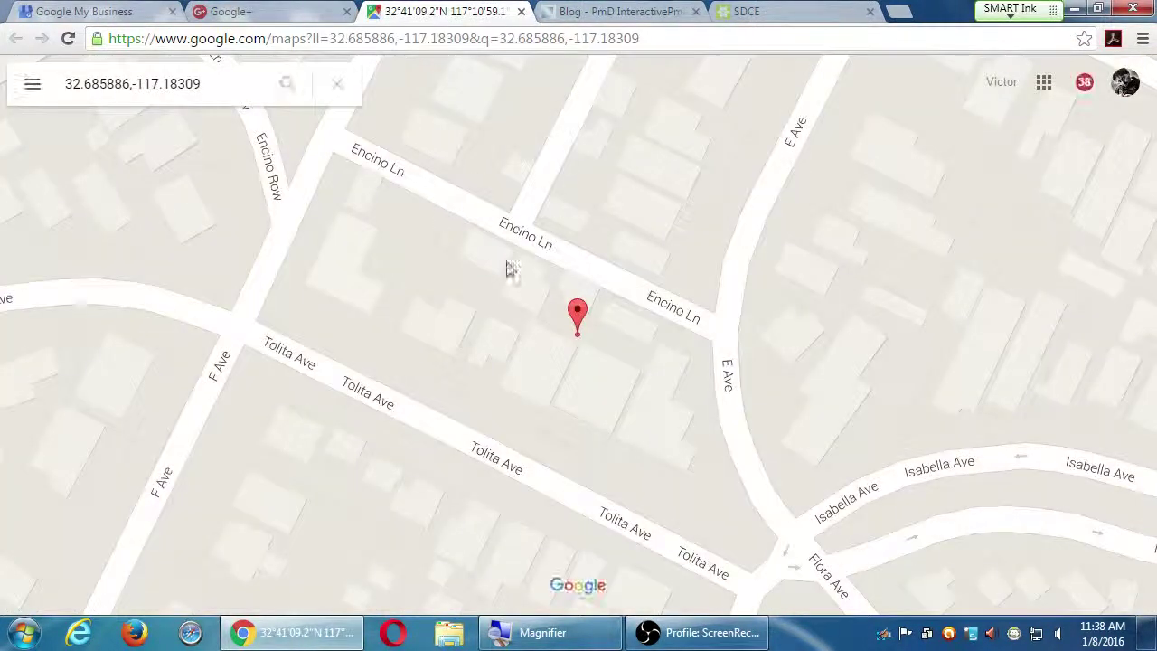
Zoom out on the Coronado map, then close the Google Maps tab.
{"action": "scroll", "coordinate": [499, 291], "scroll_direction": "down", "scroll_amount": 1}
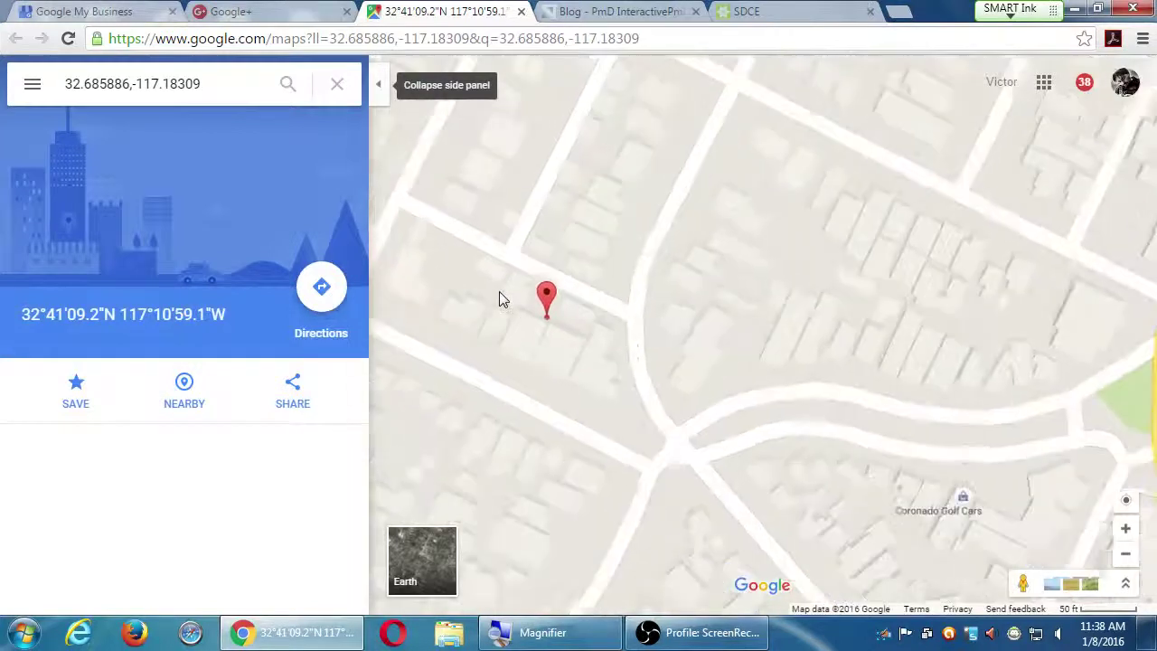
{"action": "scroll", "coordinate": [498, 291], "scroll_direction": "down", "scroll_amount": 2}
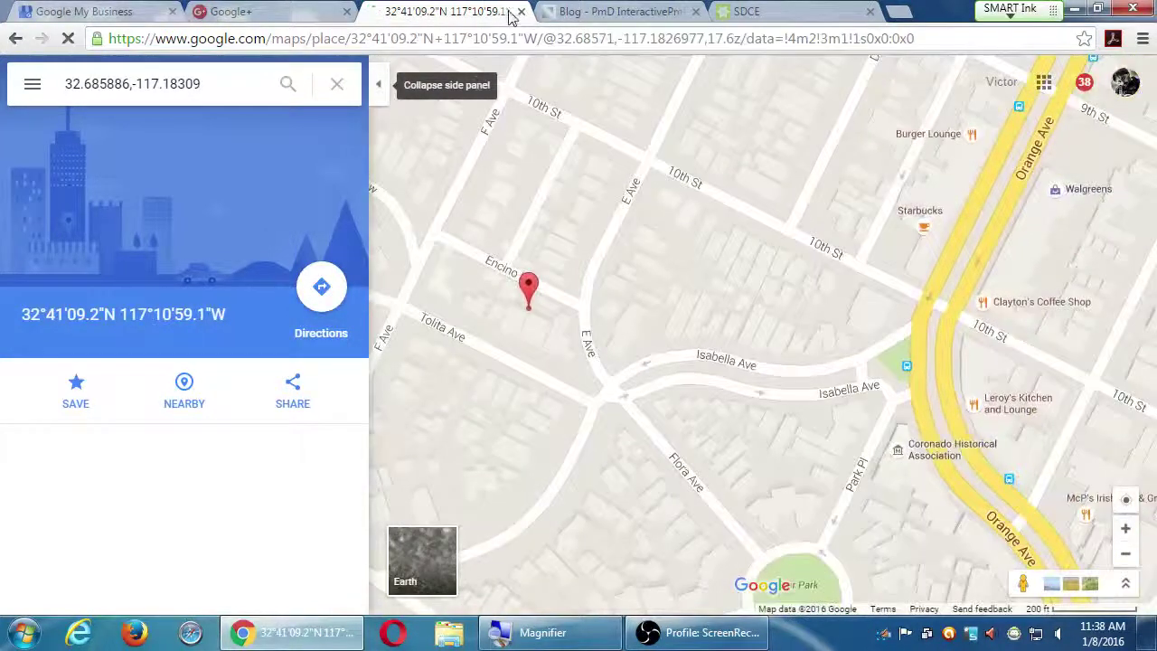
{"action": "left_click", "coordinate": [521, 12]}
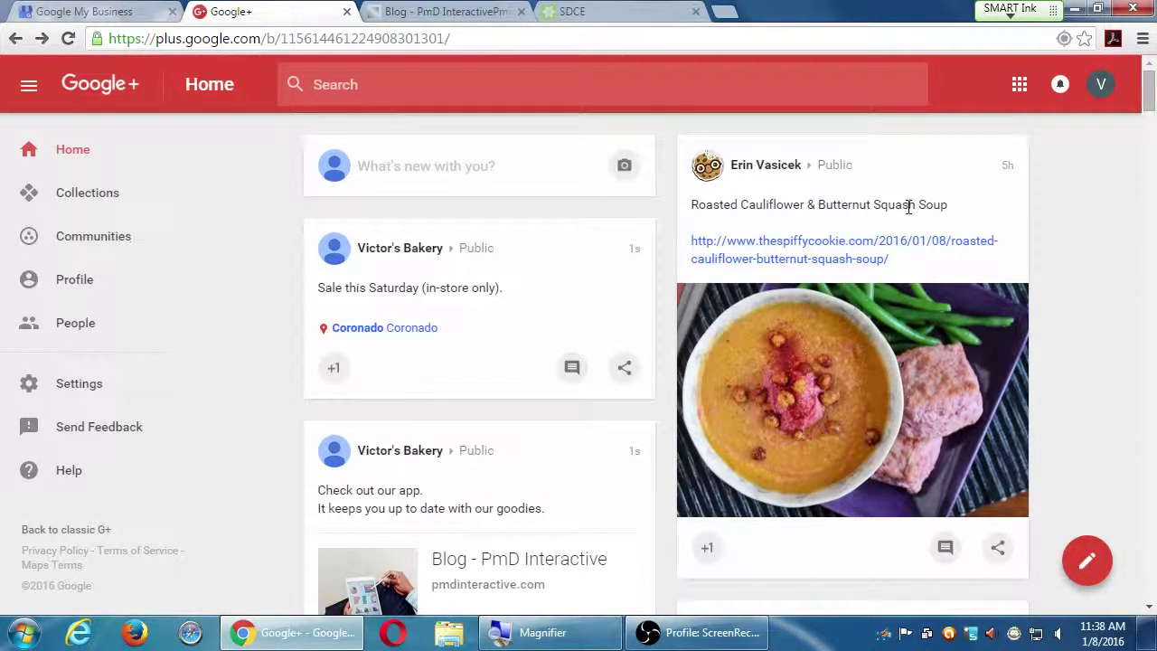
Go to Collections, dismiss the featured-collections intro, and open JazzMix.
{"action": "left_click", "coordinate": [73, 206]}
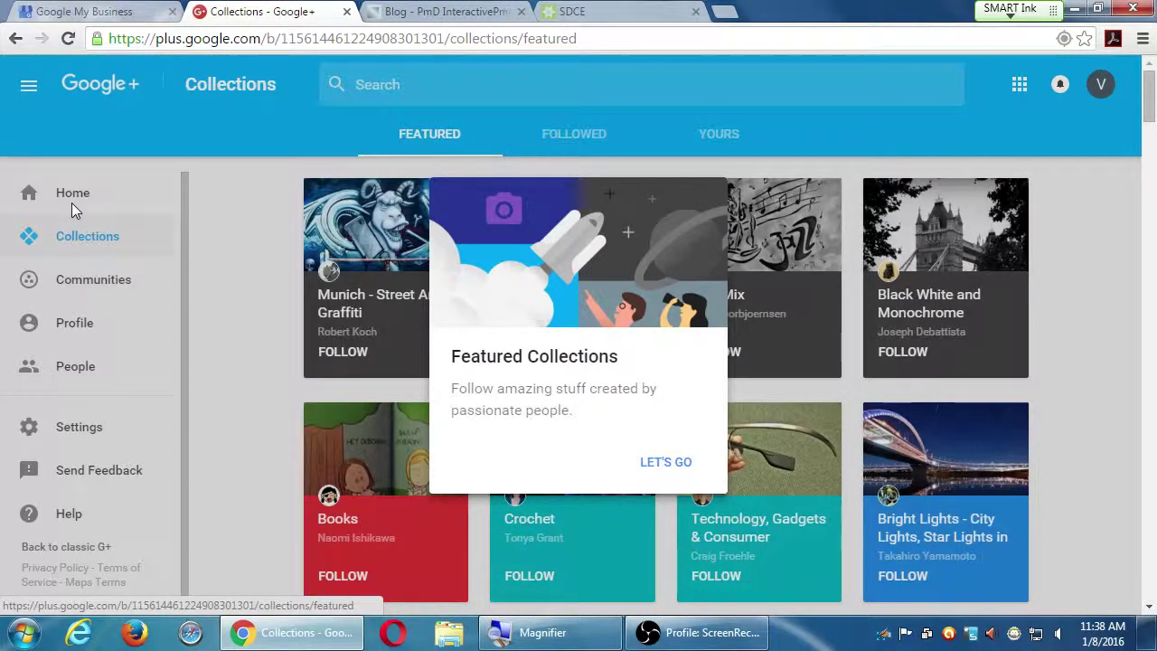
{"action": "left_click", "coordinate": [666, 470]}
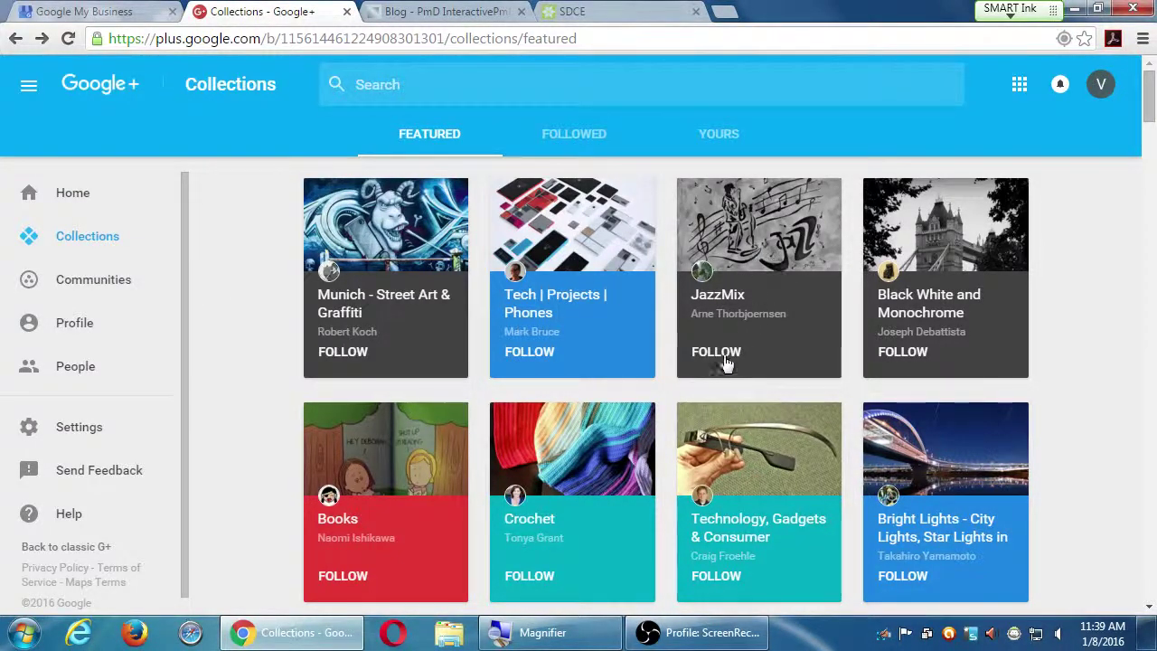
{"action": "left_click", "coordinate": [741, 230]}
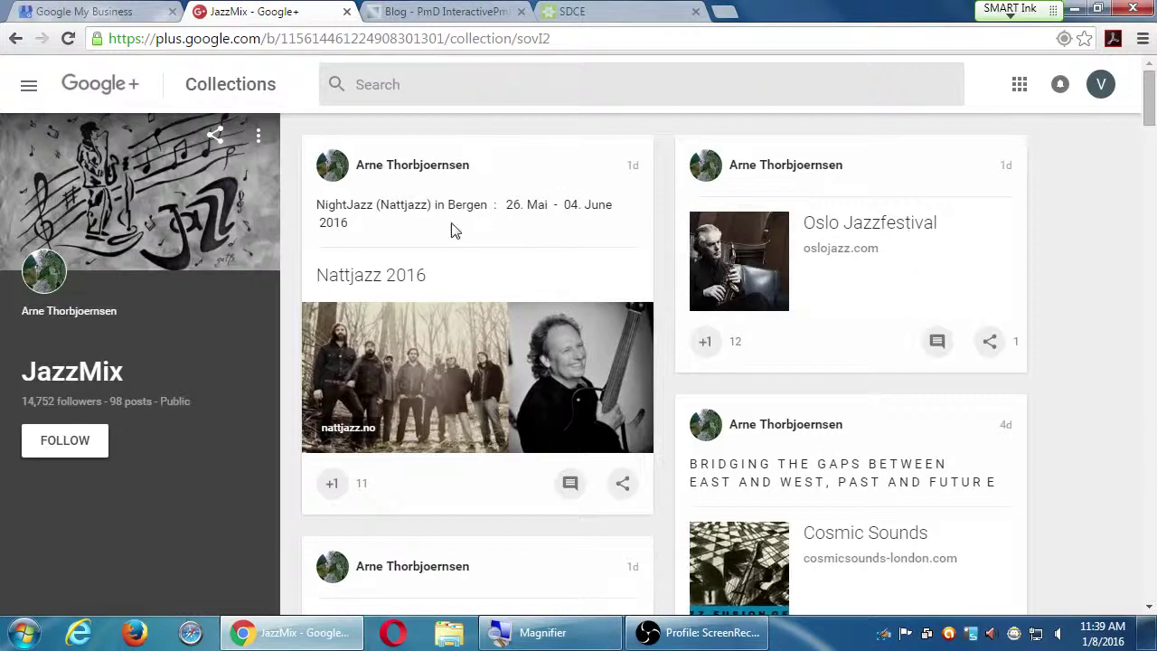
Scroll through the JazzMix posts, then go back to Featured Collections.
{"action": "scroll", "coordinate": [666, 272], "scroll_direction": "down", "scroll_amount": 3}
{"action": "scroll", "coordinate": [669, 287], "scroll_direction": "down", "scroll_amount": 13}
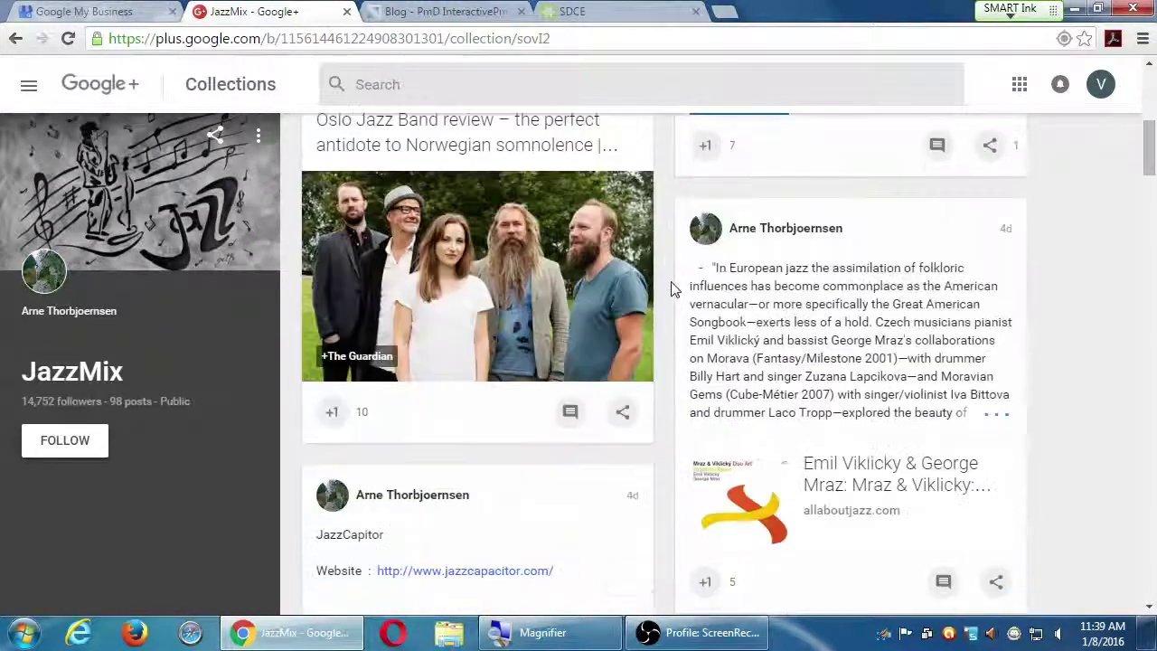
{"action": "scroll", "coordinate": [687, 303], "scroll_direction": "up", "scroll_amount": 12}
{"action": "scroll", "coordinate": [726, 316], "scroll_direction": "up", "scroll_amount": 2}
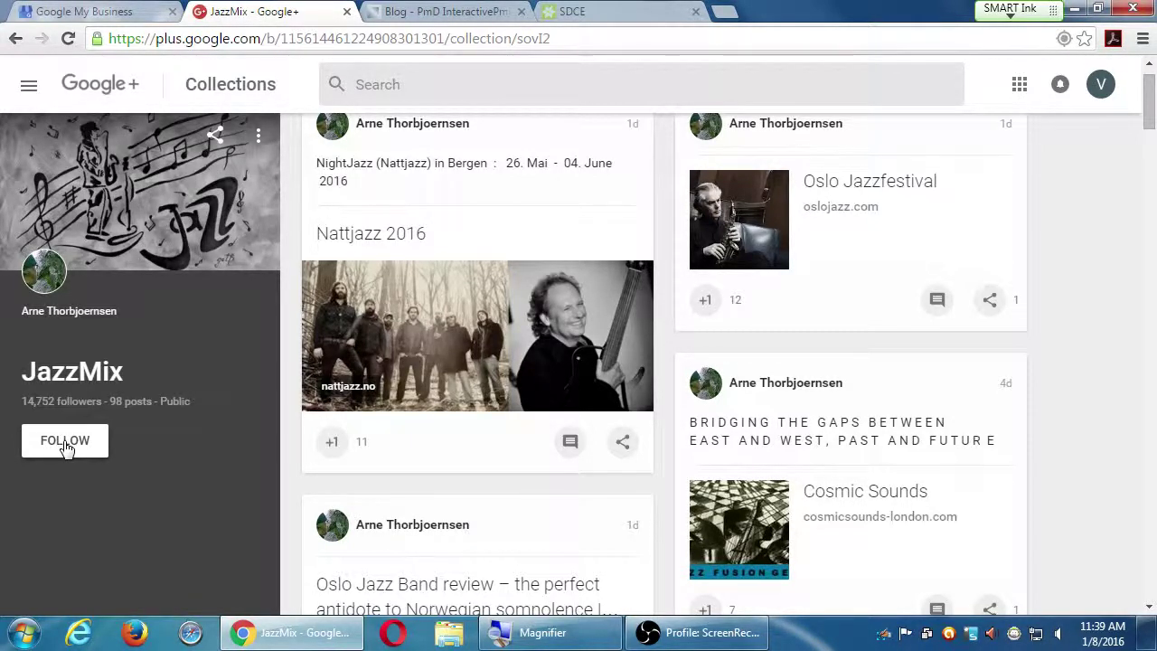
{"action": "key", "text": "alt+Left"}
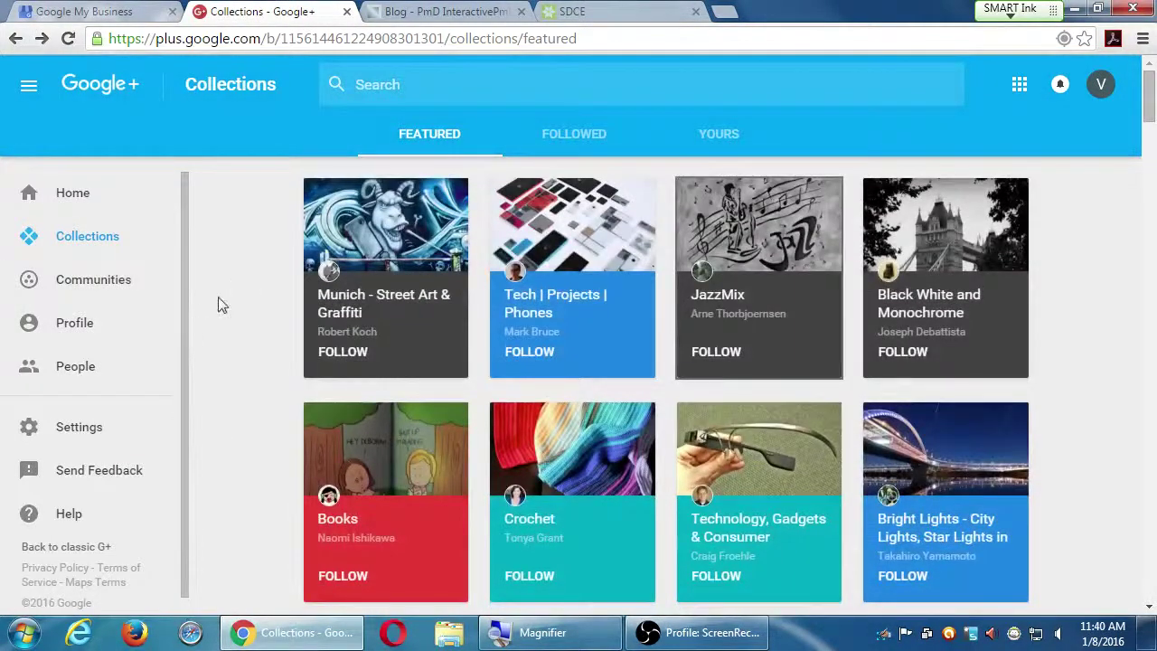
Scroll down the Featured grid and open the Food and drink photography collection.
{"action": "scroll", "coordinate": [229, 322], "scroll_direction": "down", "scroll_amount": 8}
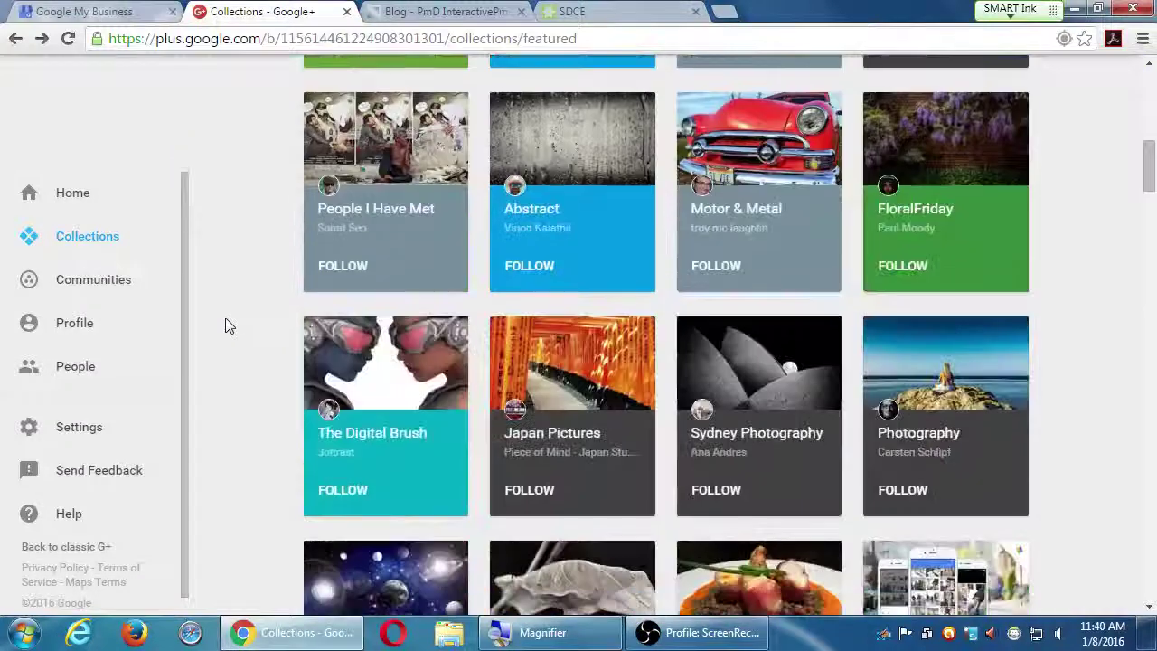
{"action": "scroll", "coordinate": [225, 327], "scroll_direction": "down", "scroll_amount": 12}
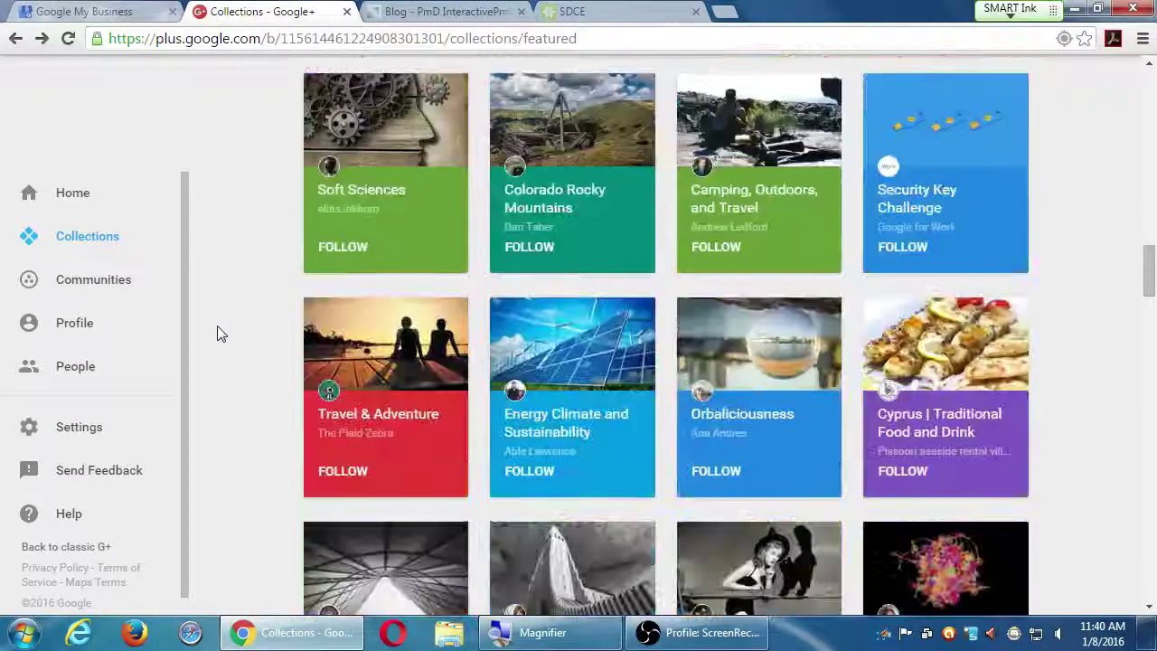
{"action": "scroll", "coordinate": [217, 334], "scroll_direction": "down", "scroll_amount": 9}
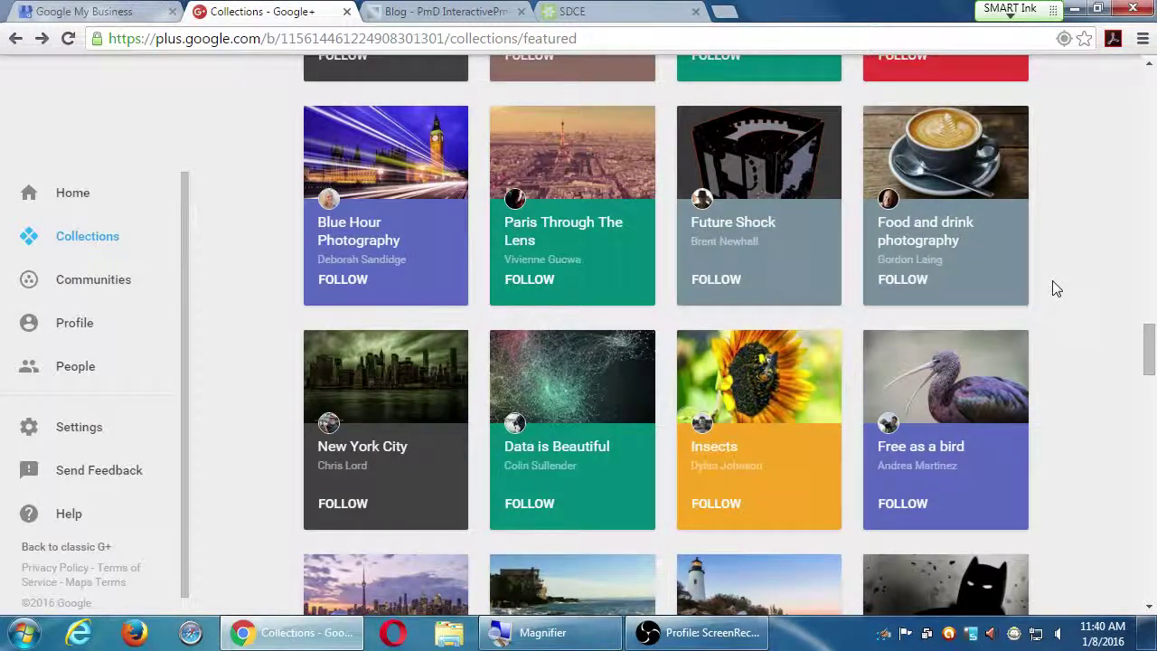
{"action": "left_click", "coordinate": [948, 200]}
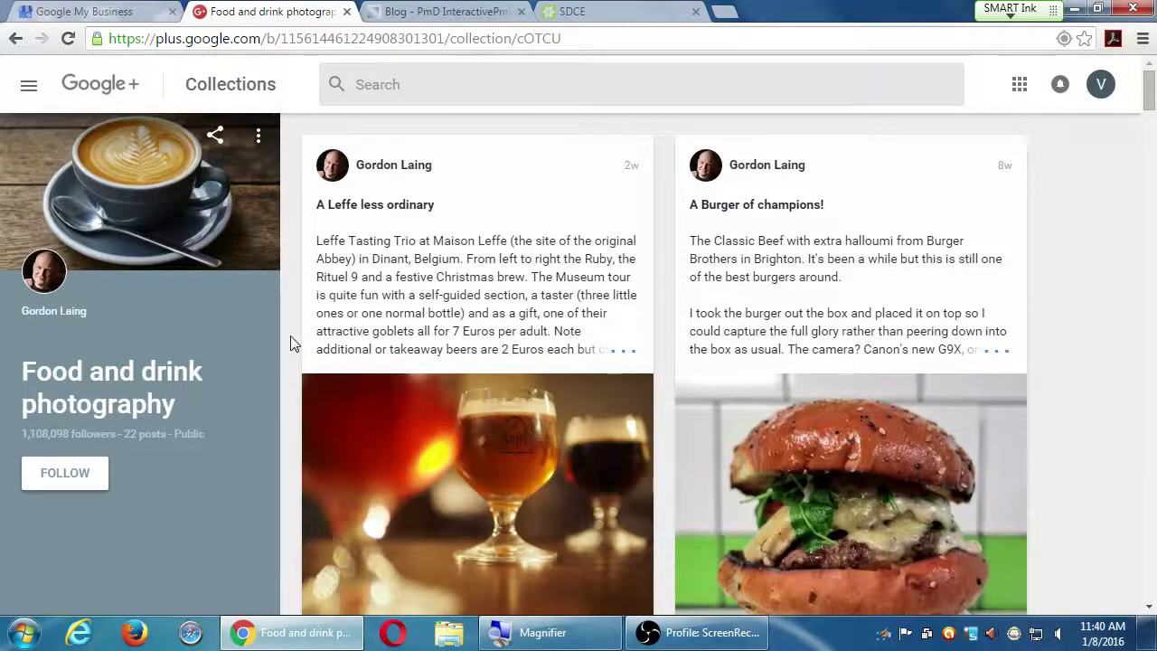
Follow Food and drink photography, accept the following-collections notice, and view the owner's profile.
{"action": "scroll", "coordinate": [243, 339], "scroll_direction": "down", "scroll_amount": 5}
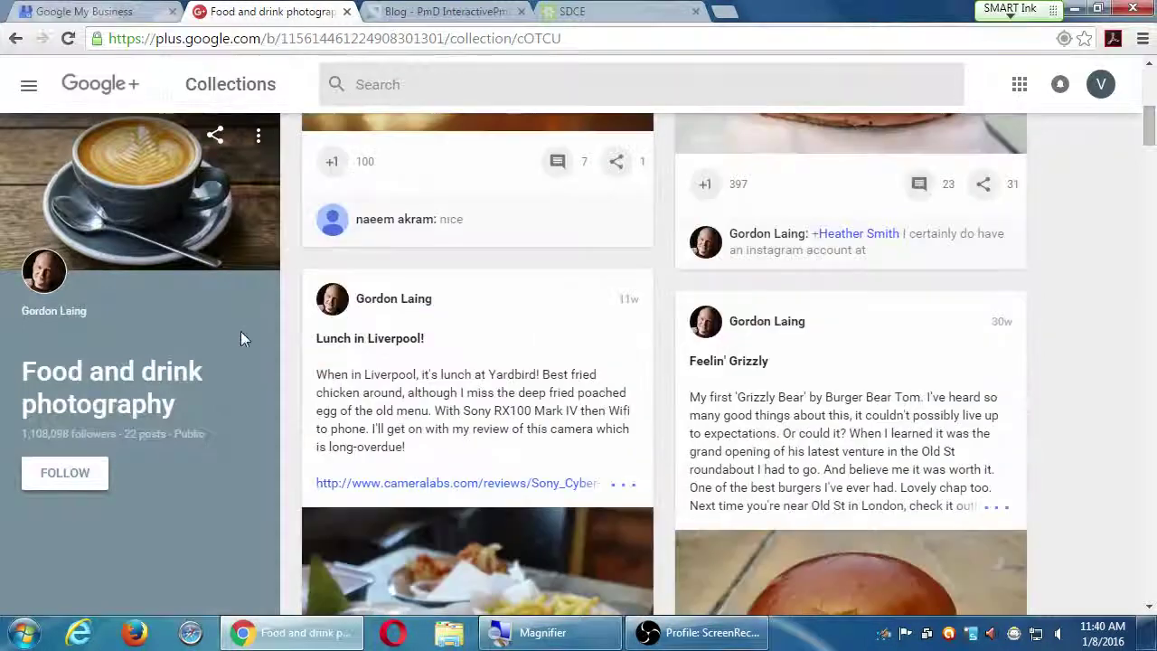
{"action": "scroll", "coordinate": [245, 339], "scroll_direction": "down", "scroll_amount": 3}
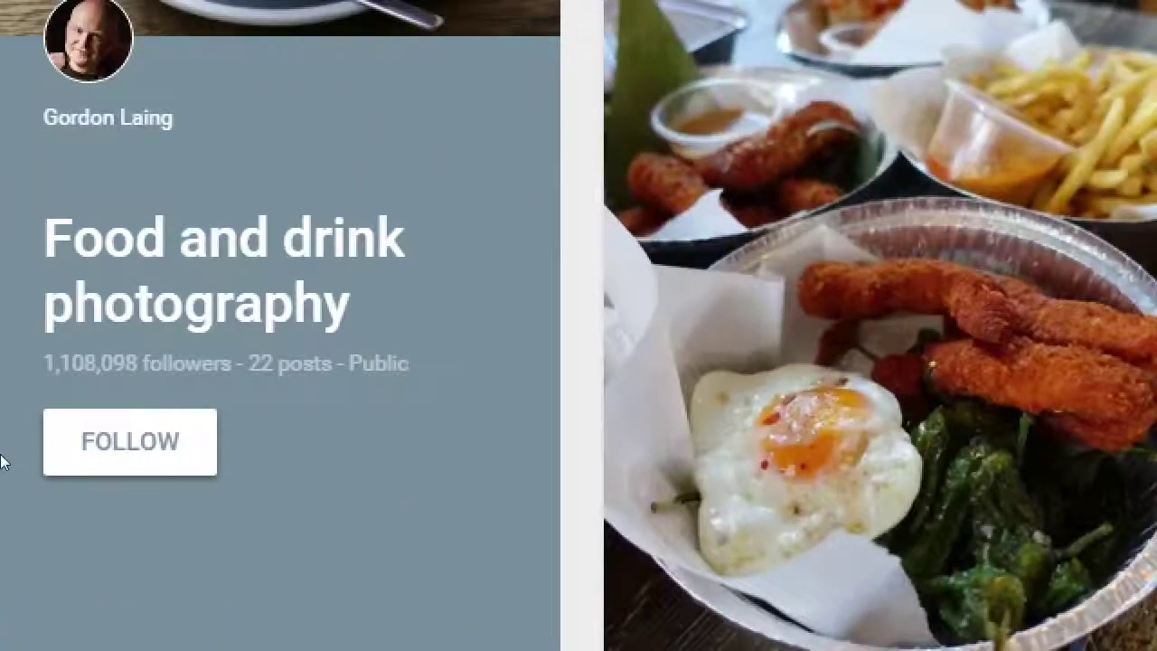
{"action": "left_click", "coordinate": [70, 468]}
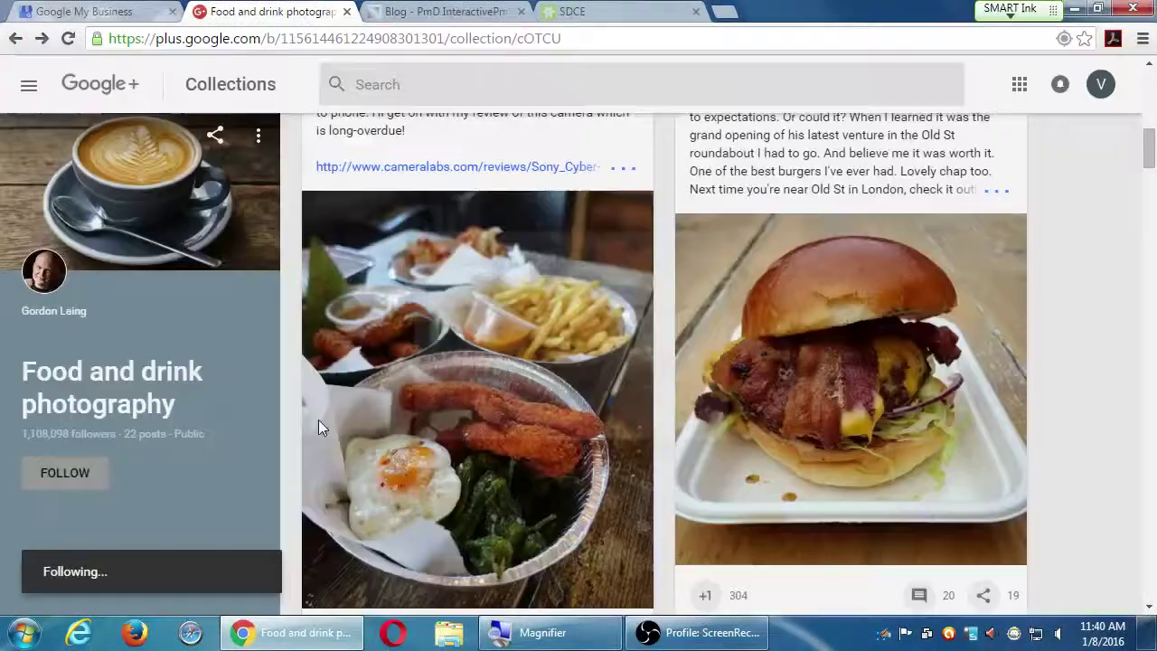
{"action": "left_click", "coordinate": [716, 417]}
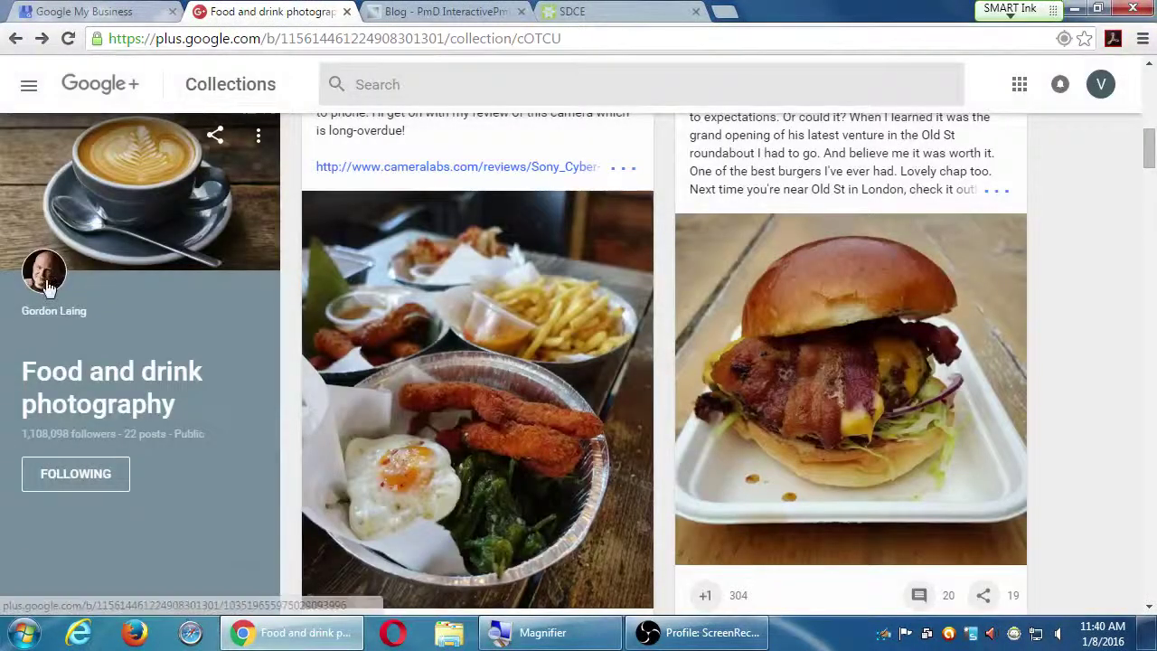
{"action": "left_click", "coordinate": [31, 310]}
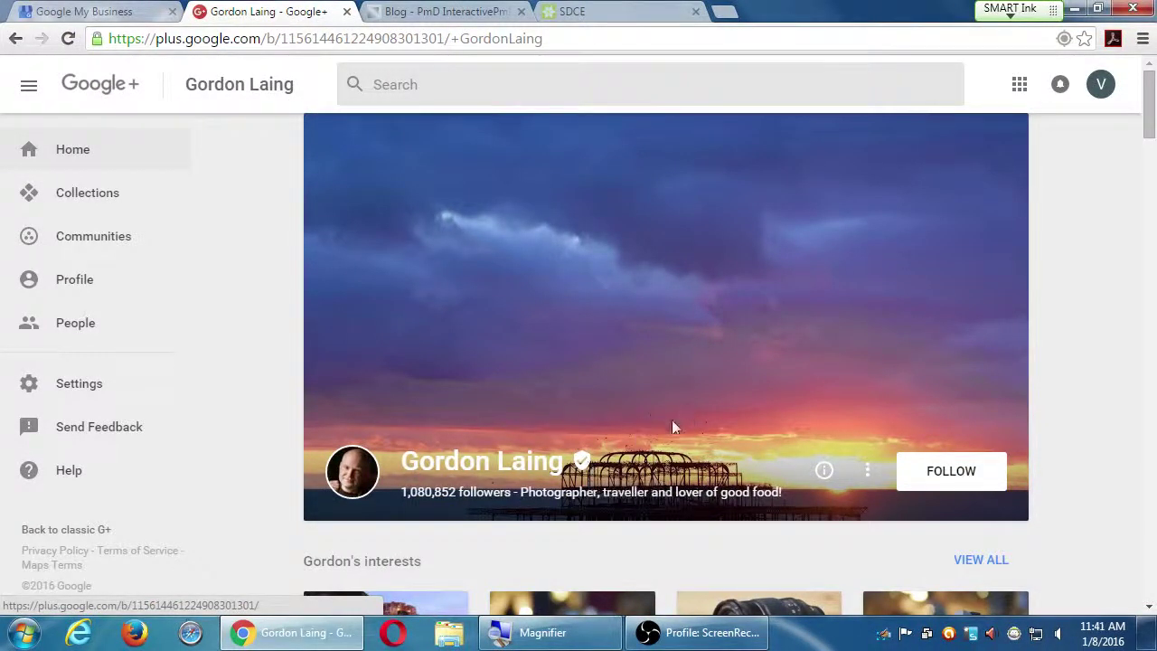
Scroll the owner's profile and reopen Food and drink photography via a post's collection link.
{"action": "scroll", "coordinate": [945, 463], "scroll_direction": "down", "scroll_amount": 8}
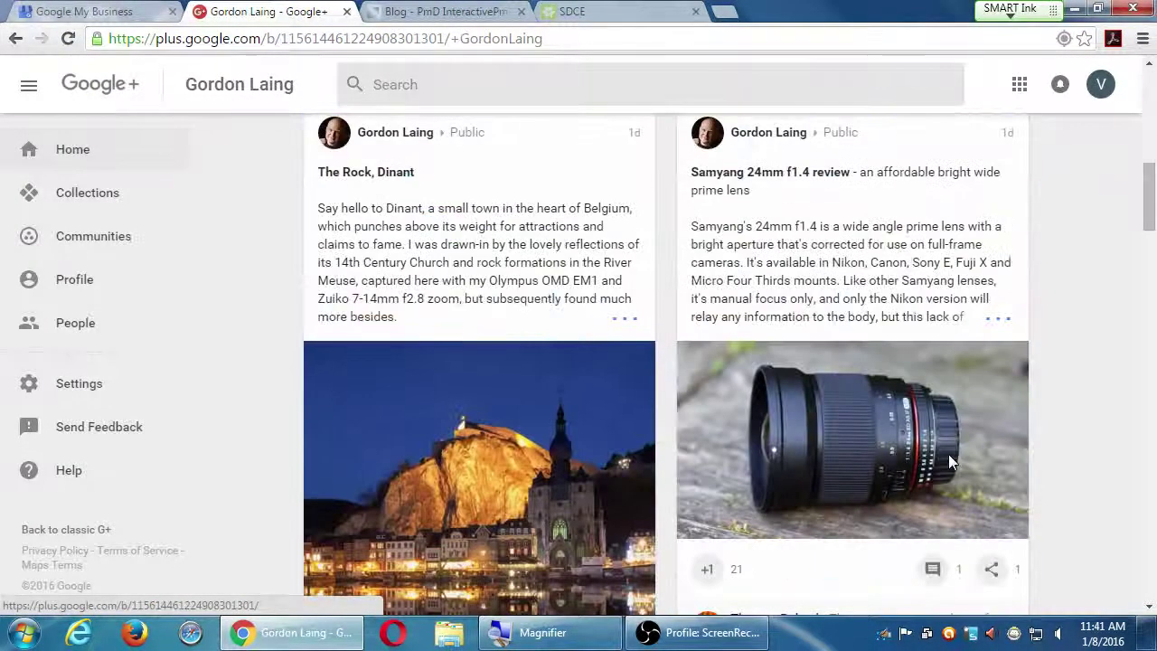
{"action": "scroll", "coordinate": [497, 256], "scroll_direction": "down", "scroll_amount": 3}
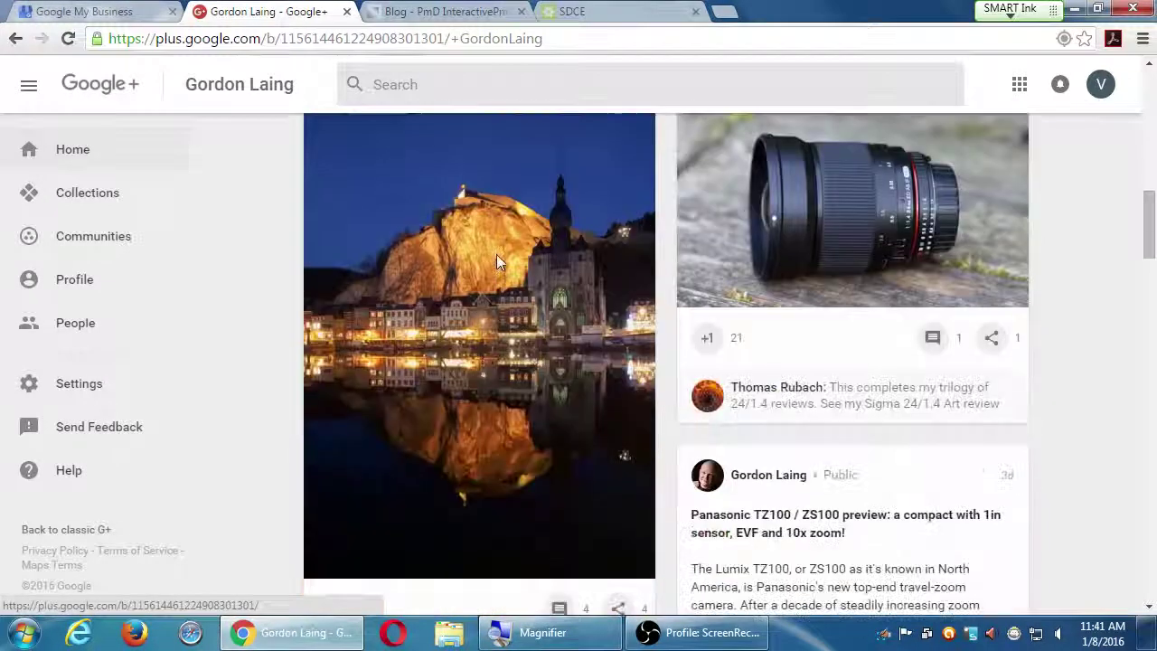
{"action": "scroll", "coordinate": [498, 257], "scroll_direction": "down", "scroll_amount": 14}
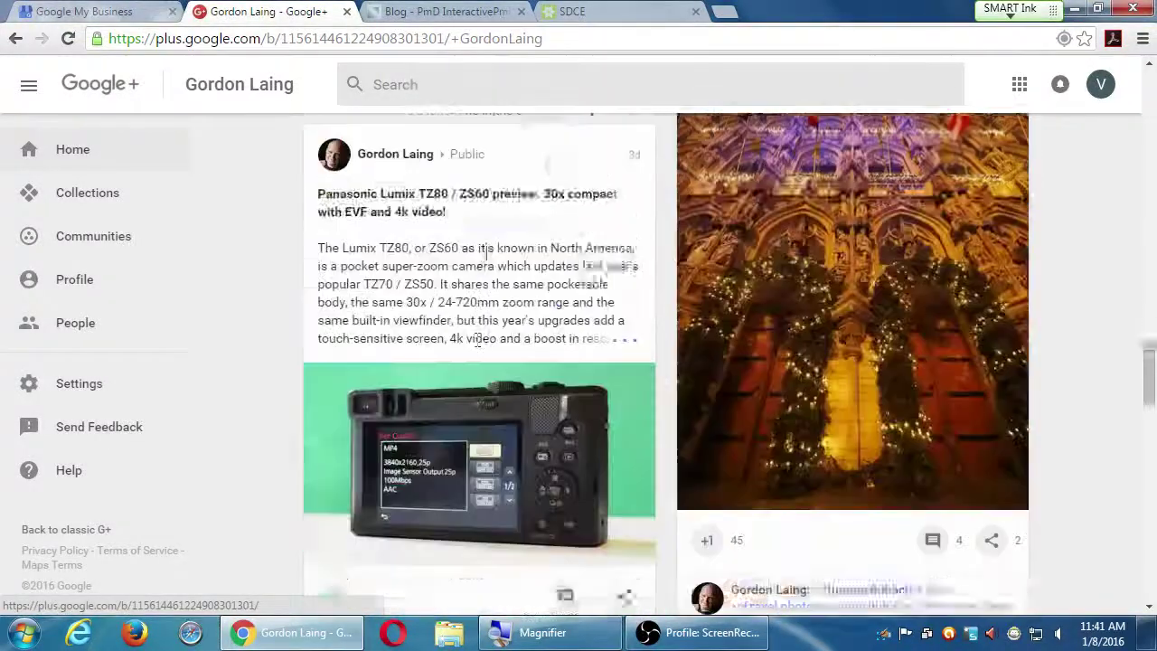
{"action": "scroll", "coordinate": [476, 260], "scroll_direction": "down", "scroll_amount": 10}
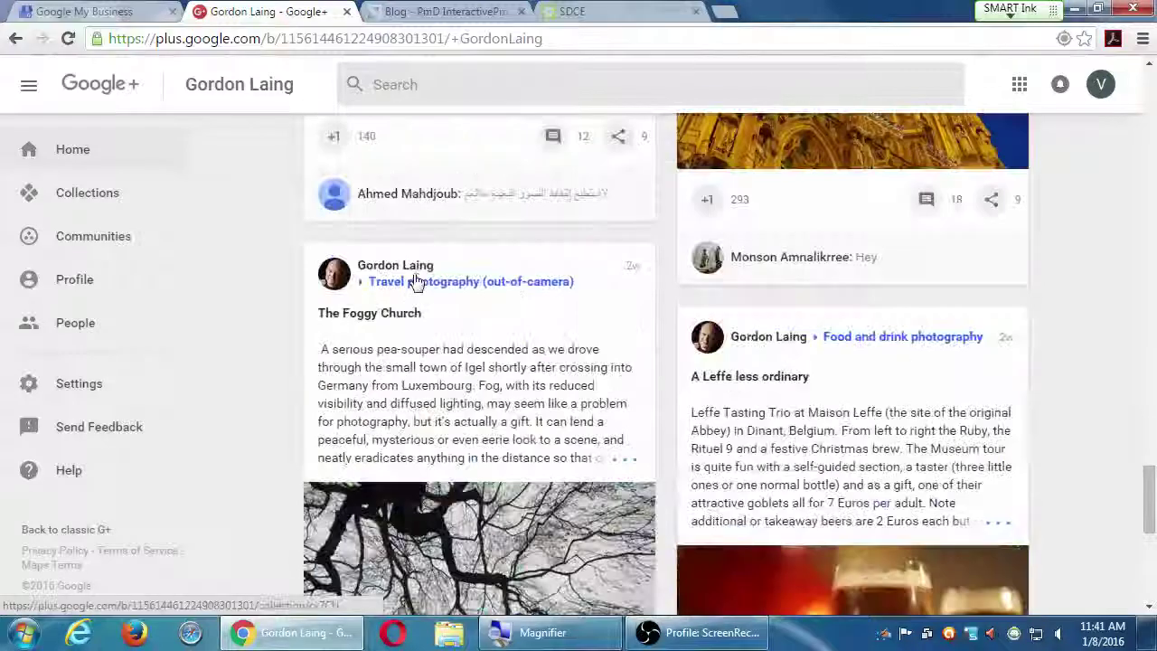
{"action": "left_click", "coordinate": [416, 281]}
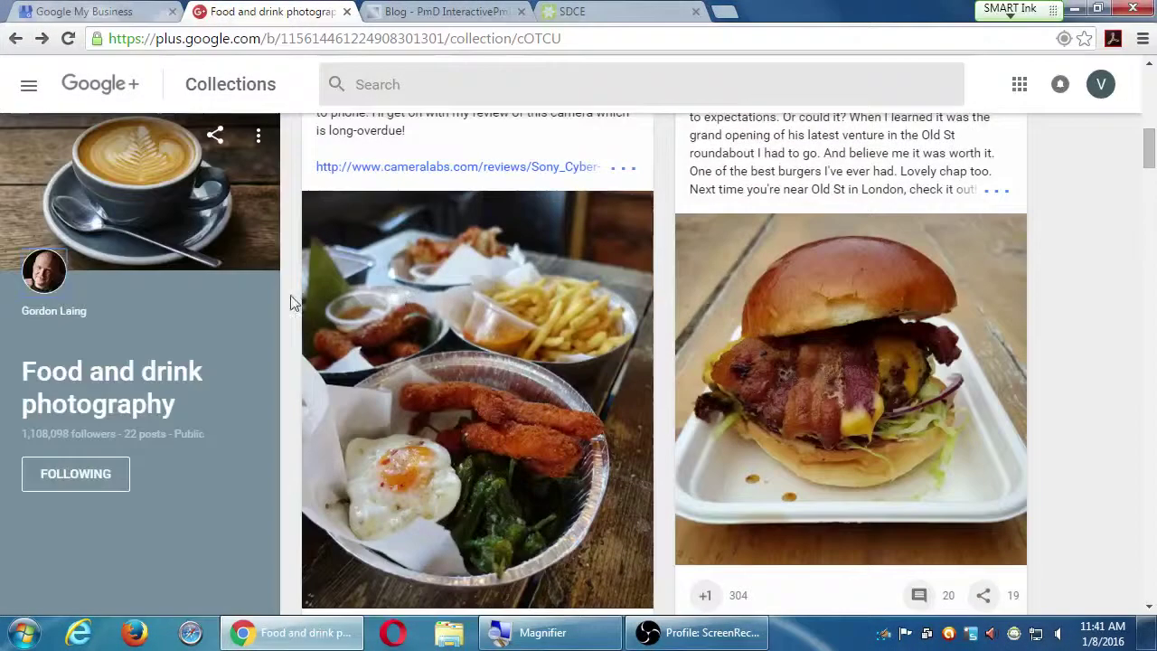
Go back to Featured collections and scroll through tiles like Munich Street Art, Tech and JazzMix.
{"action": "key", "text": "alt+Left"}
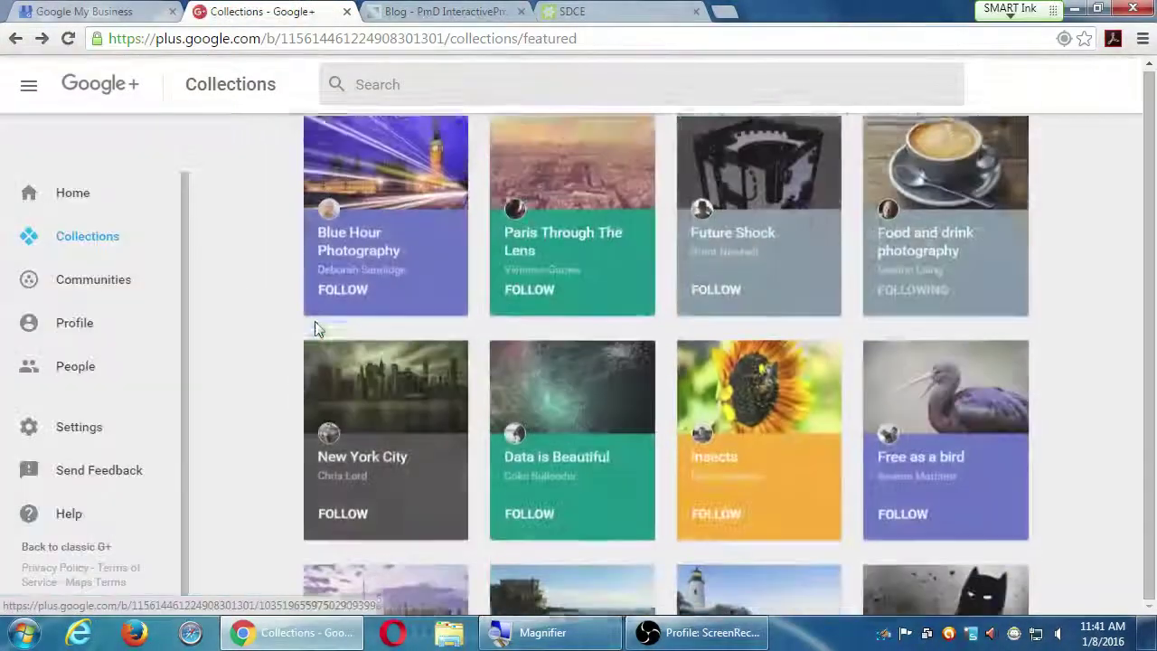
{"action": "scroll", "coordinate": [315, 327], "scroll_direction": "down", "scroll_amount": 5}
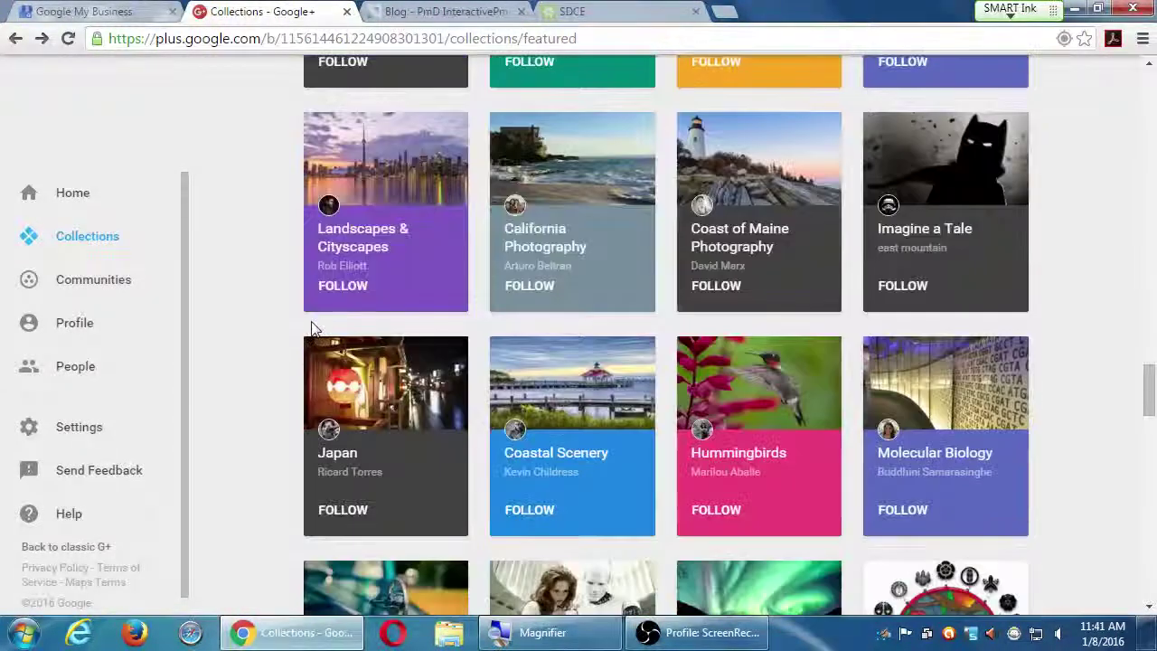
{"action": "scroll", "coordinate": [310, 330], "scroll_direction": "up", "scroll_amount": 15}
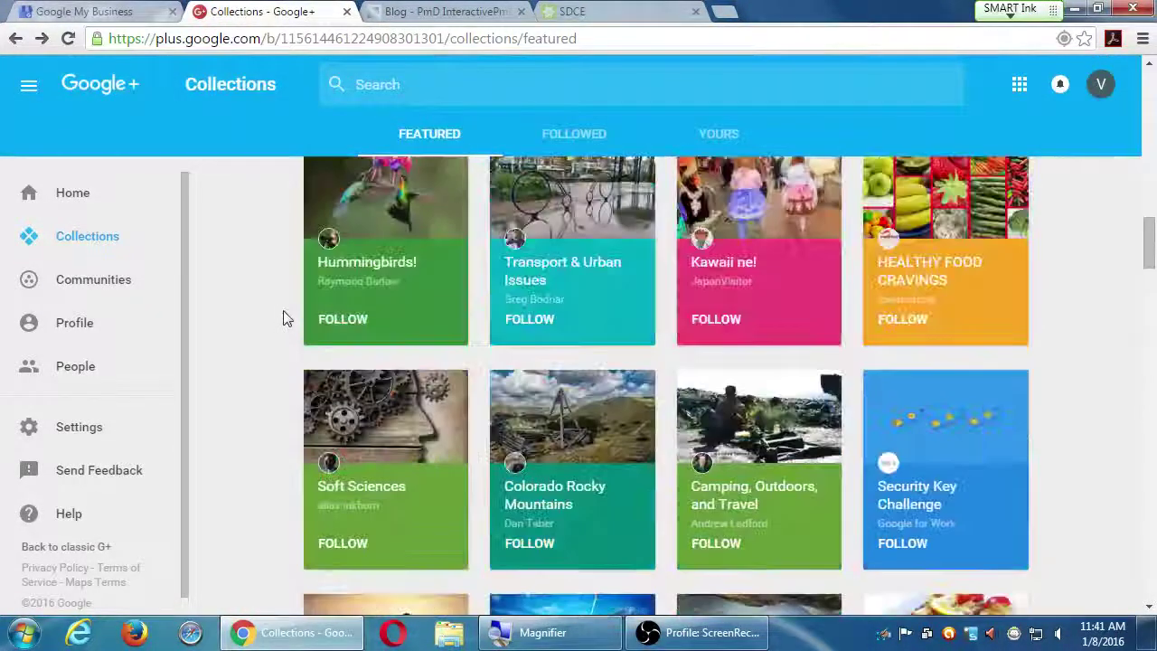
{"action": "scroll", "coordinate": [283, 318], "scroll_direction": "up", "scroll_amount": 12}
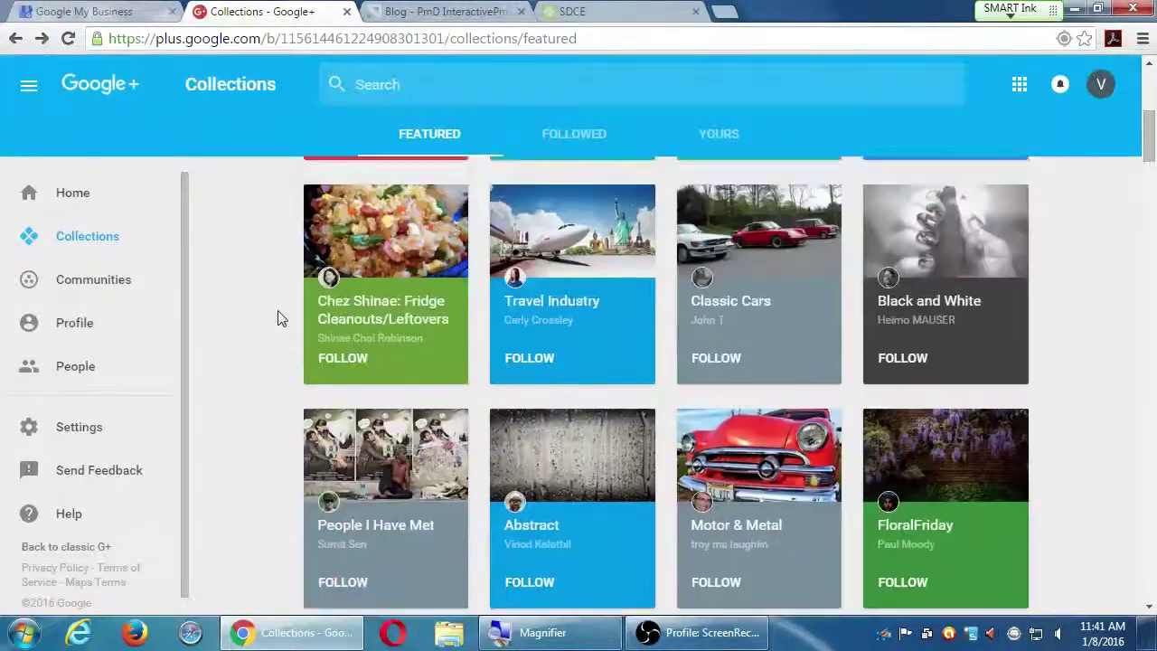
{"action": "scroll", "coordinate": [278, 318], "scroll_direction": "up", "scroll_amount": 5}
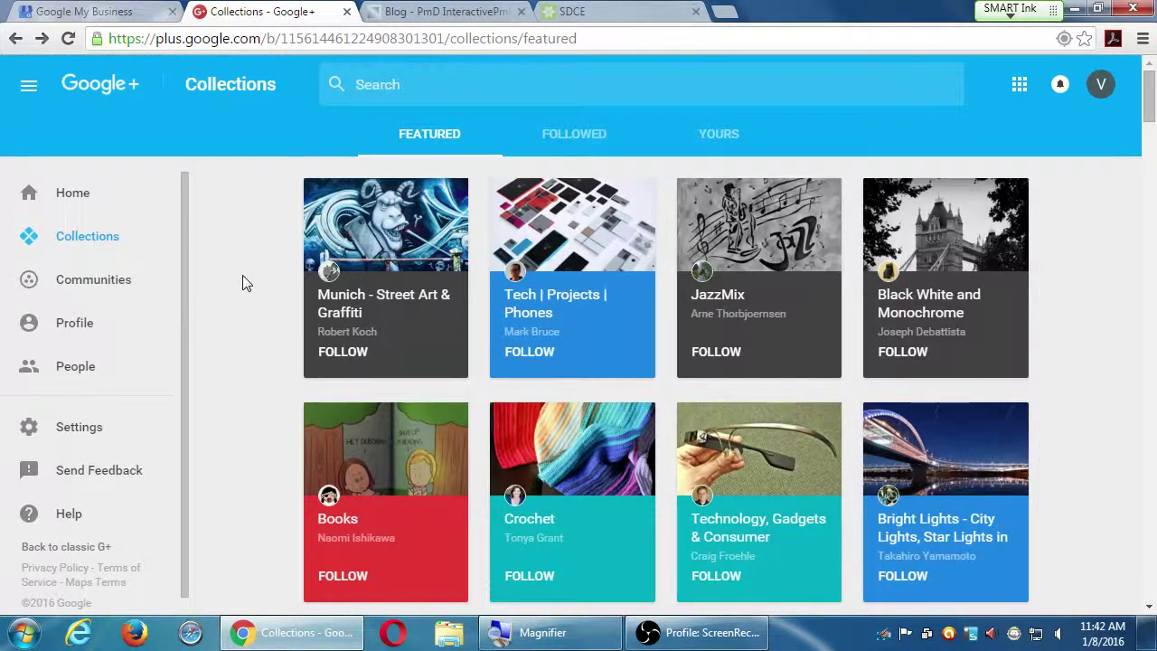
{"action": "key", "text": "super+plus"}
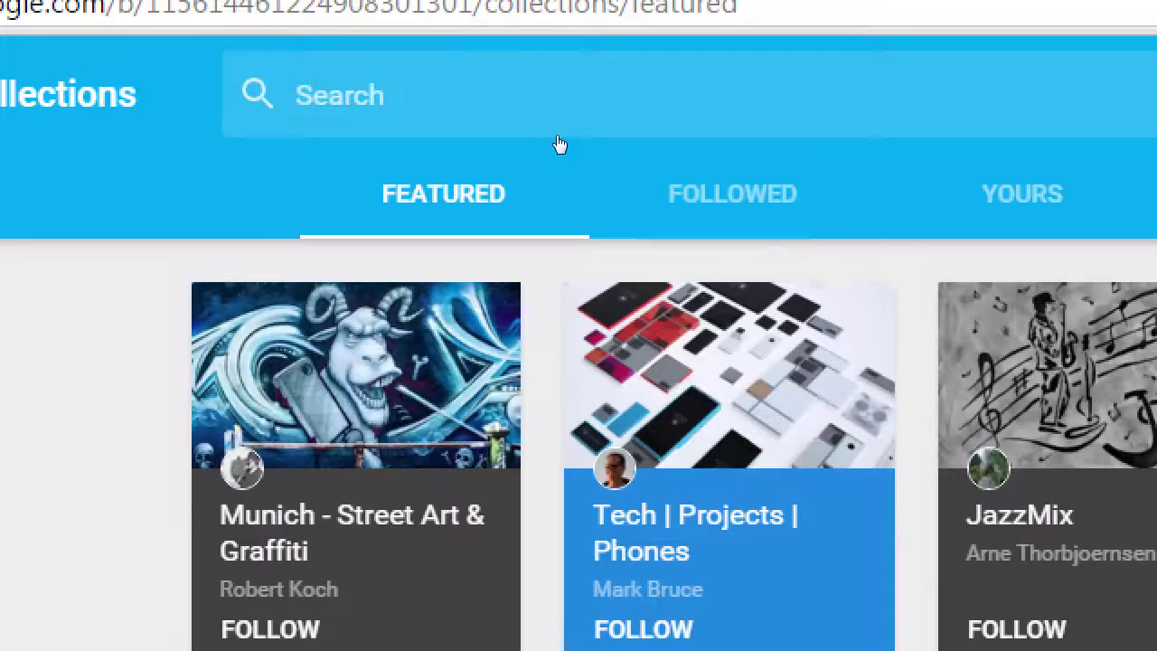
Check the followed collections, then view the bakery's own collections, still empty.
{"action": "left_click", "coordinate": [587, 159]}
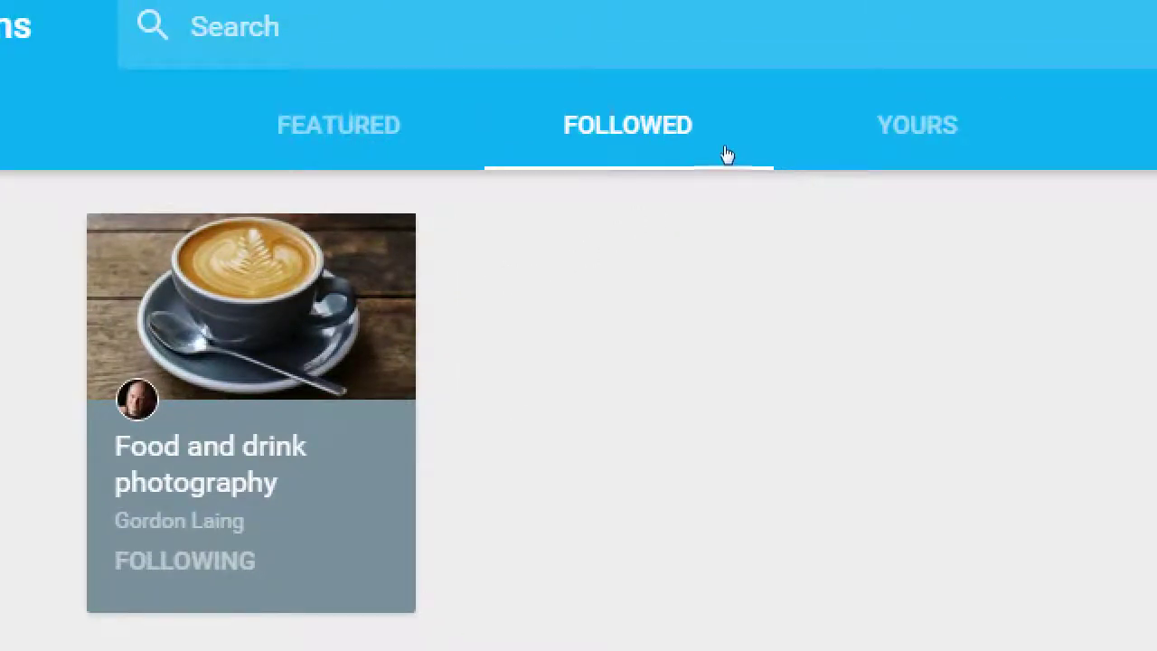
{"action": "left_click", "coordinate": [981, 96]}
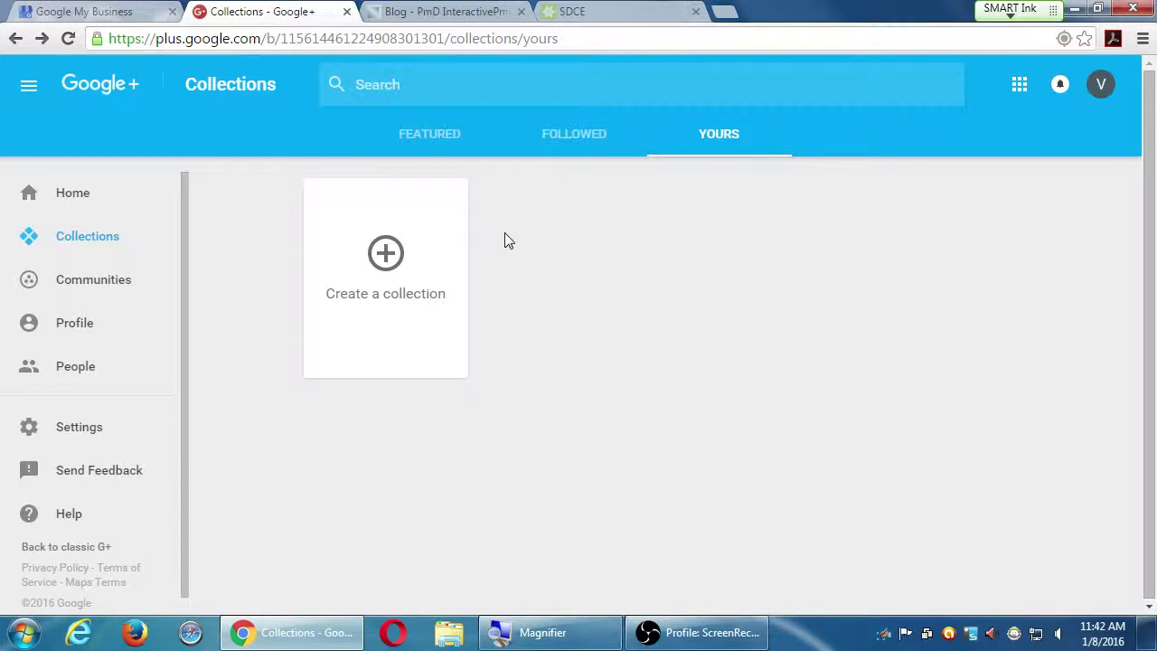
Start a new collection named 'Vegan-Friendly Goodies' with its visibility kept Public.
{"action": "left_click", "coordinate": [380, 283]}
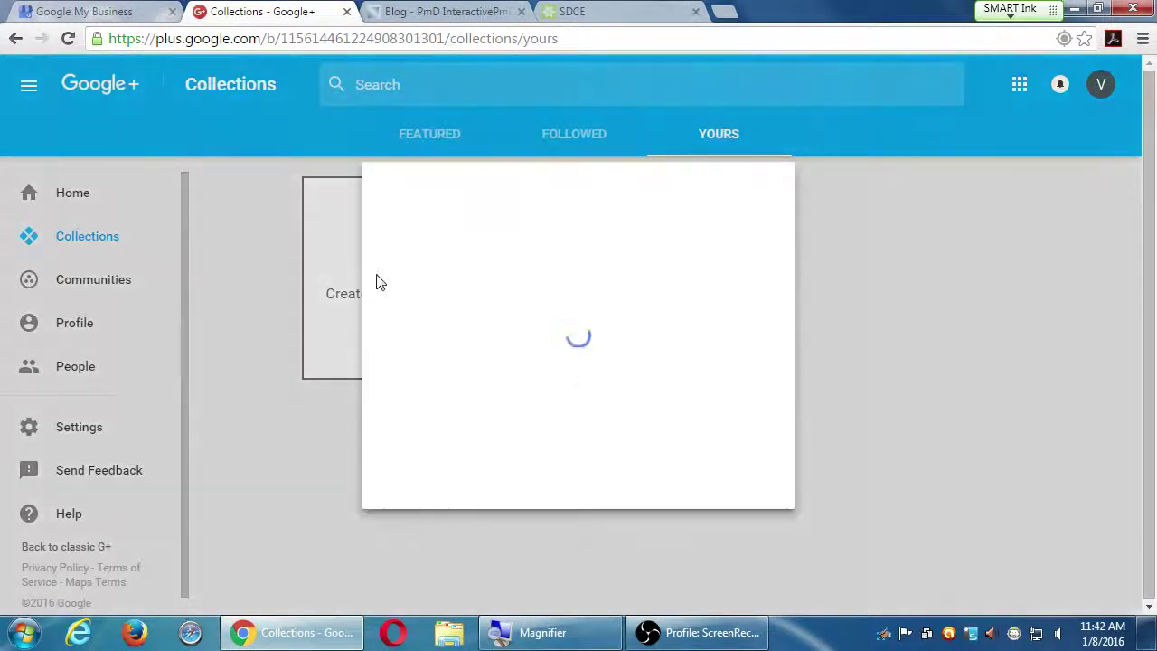
{"action": "type", "text": "Vegan-Friendl"}
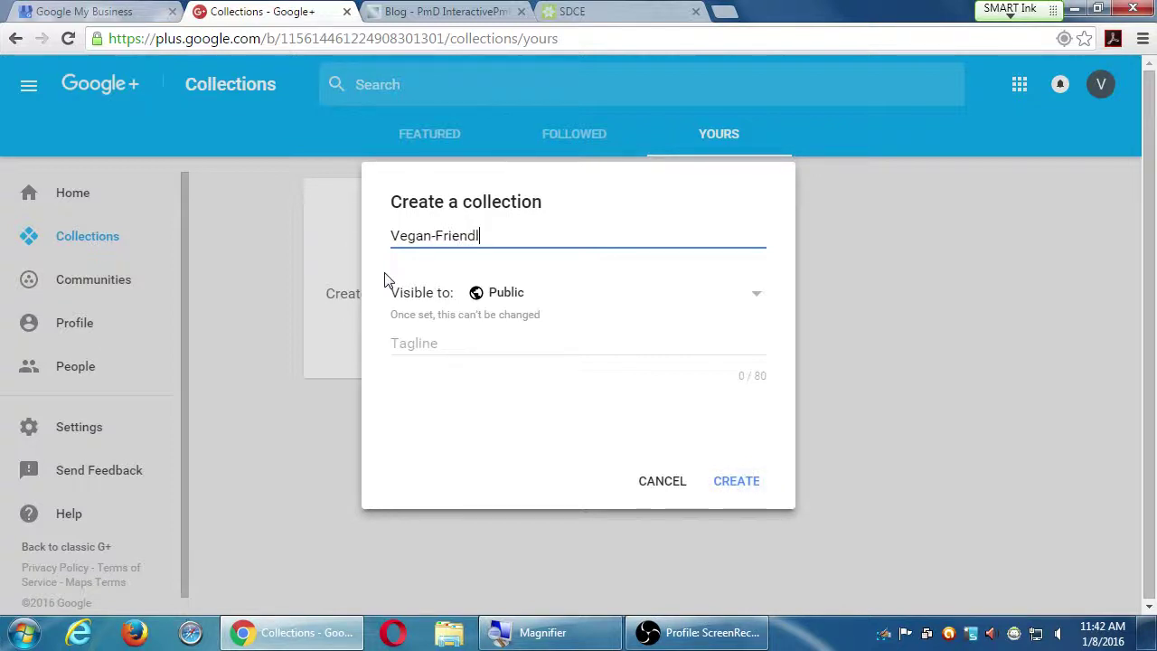
{"action": "type", "text": "y Googides"}
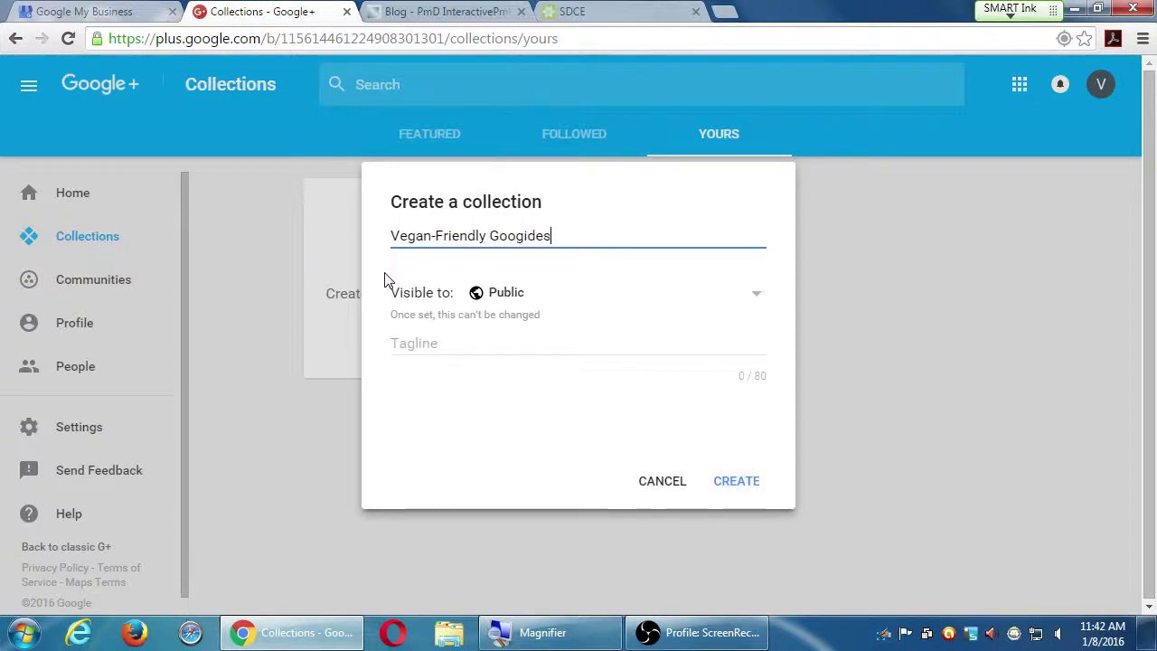
{"action": "key", "text": "BackSpace"}
{"action": "key", "text": "BackSpace"}
{"action": "type", "text": "dies"}
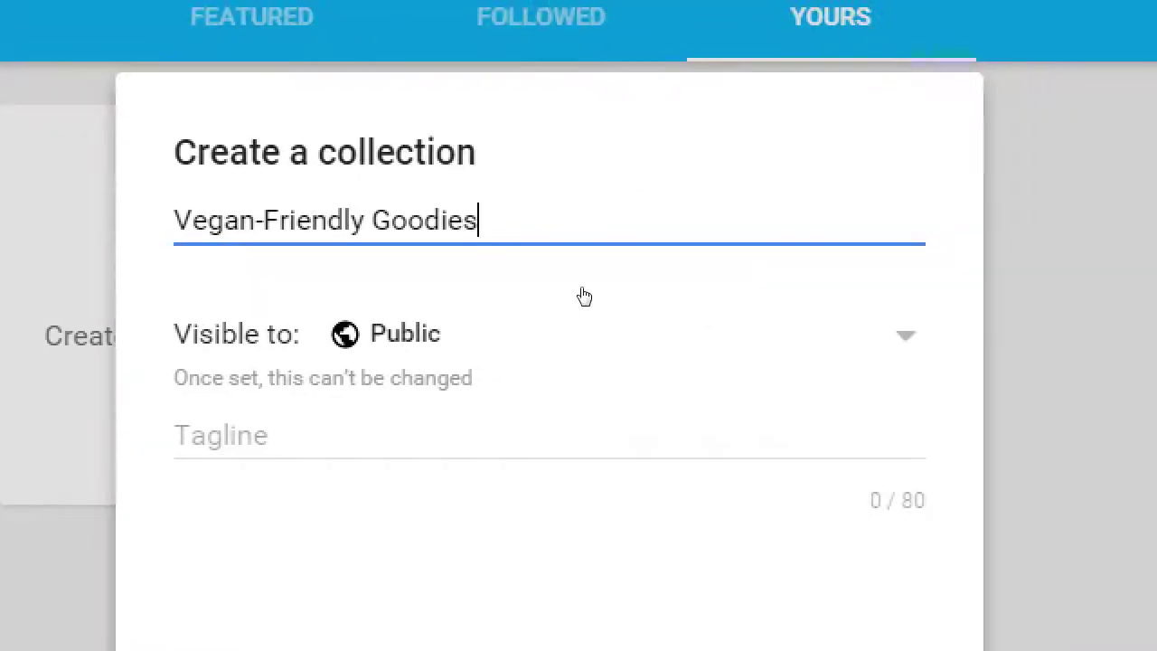
{"action": "left_click", "coordinate": [756, 281]}
{"action": "key", "text": "Down"}
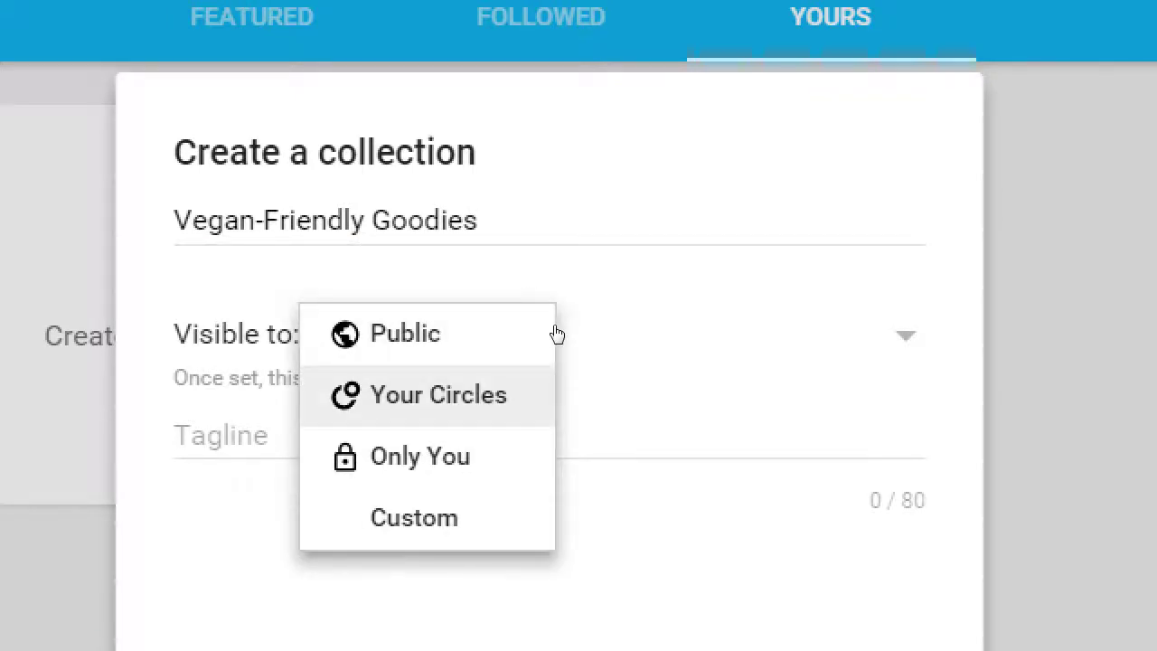
{"action": "key", "text": "Down"}
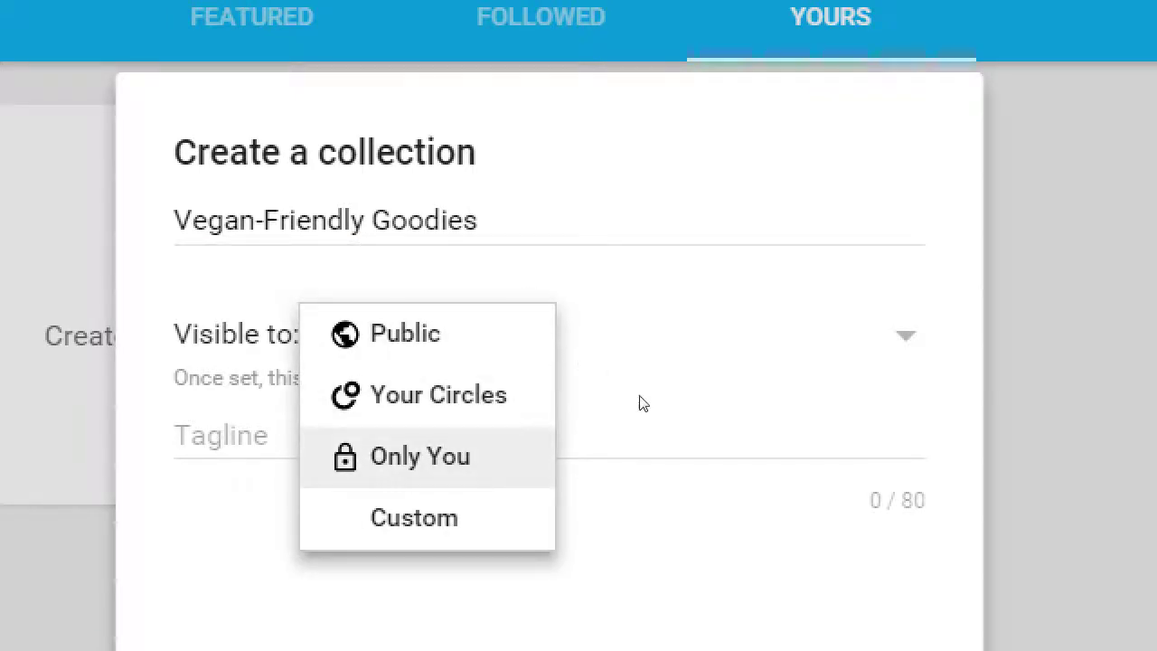
{"action": "key", "text": "Escape"}
{"action": "left_click_drag", "start_coordinate": [389, 321], "coordinate": [527, 312]}
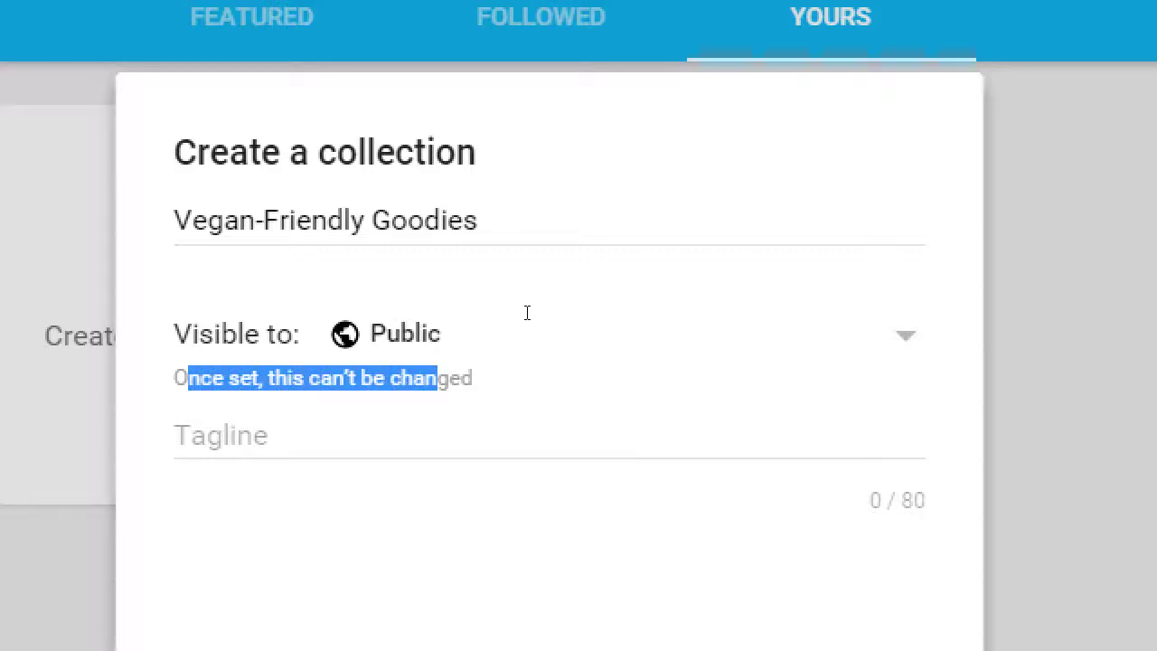
{"action": "left_click", "coordinate": [514, 296]}
{"action": "left_click", "coordinate": [527, 328]}
{"action": "key", "text": "Return"}
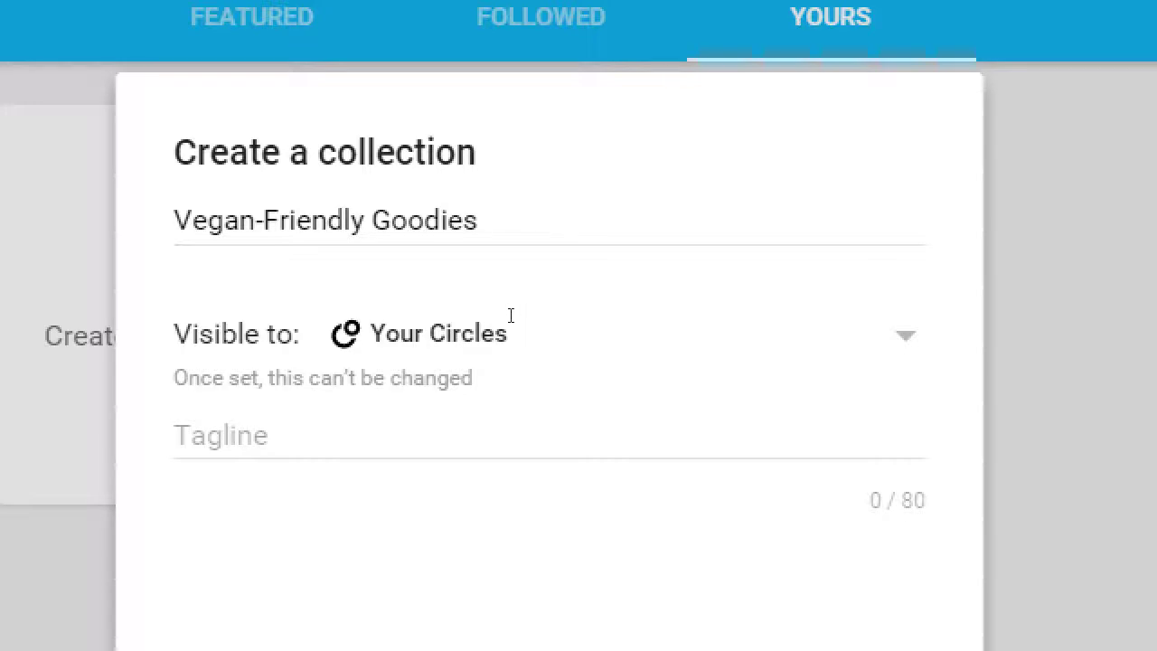
{"action": "left_click", "coordinate": [518, 305]}
{"action": "left_click", "coordinate": [528, 276]}
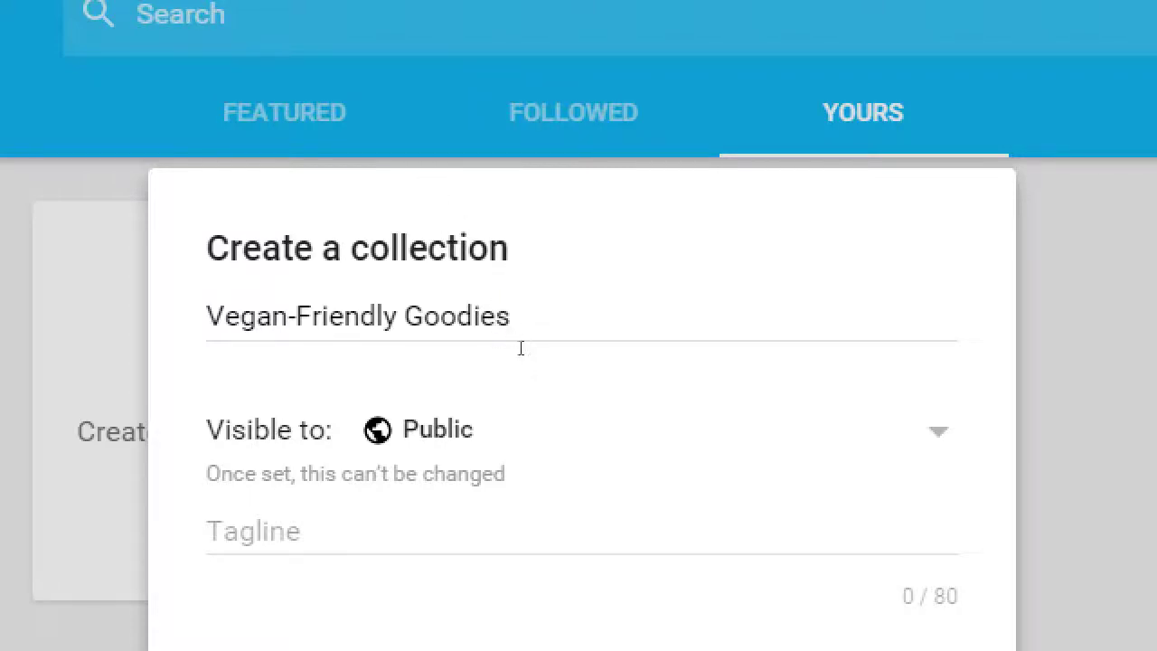
Add the tagline 'Only our best (good for you) baked goods.'.
{"action": "key", "text": "Tab"}
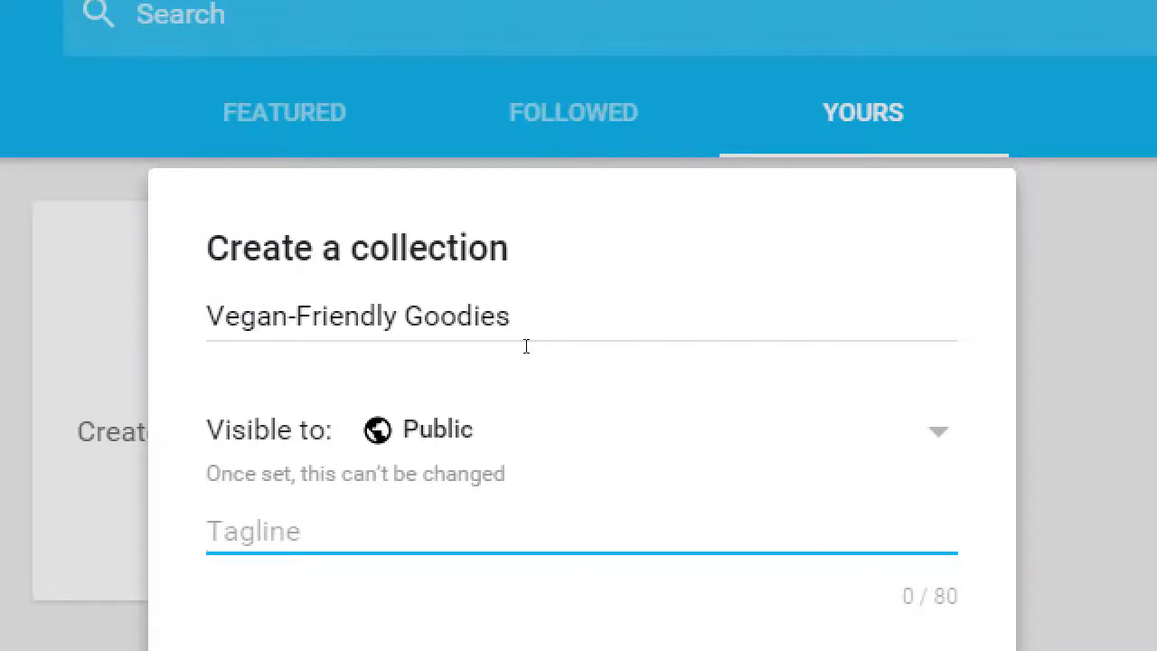
{"action": "type", "text": ")On"}
{"action": "key", "text": "BackSpace"}
{"action": "key", "text": "BackSpace"}
{"action": "key", "text": "BackSpace"}
{"action": "type", "text": "Only our bet"}
{"action": "key", "text": "BackSpace"}
{"action": "type", "text": "st (good"}
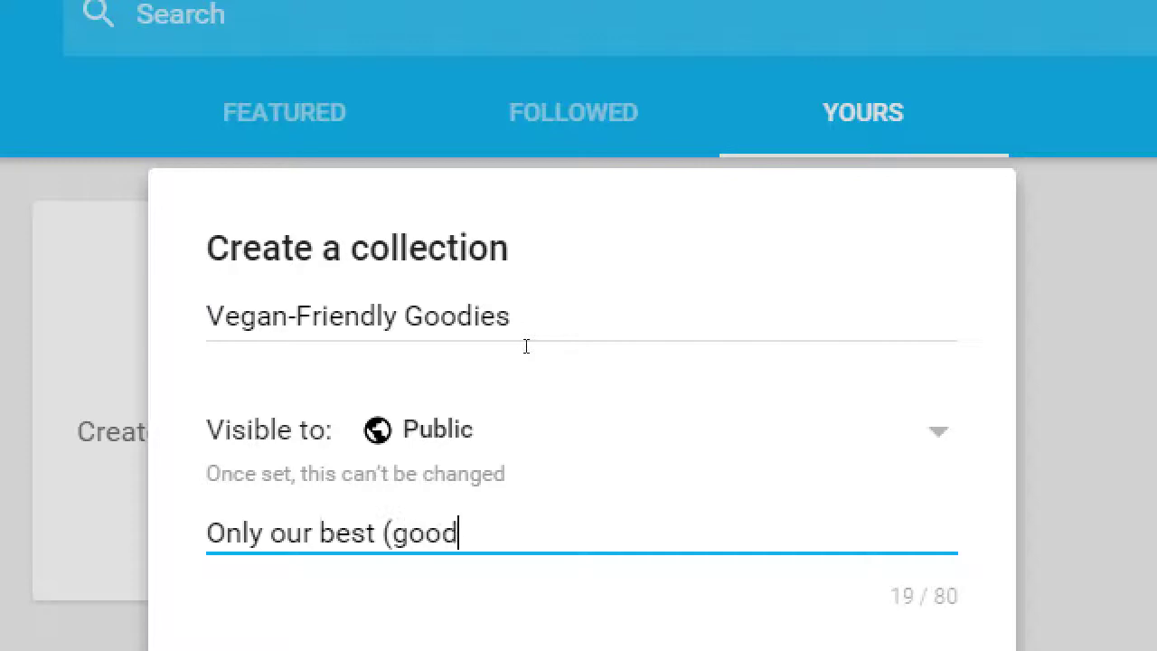
{"action": "type", "text": " for you)"}
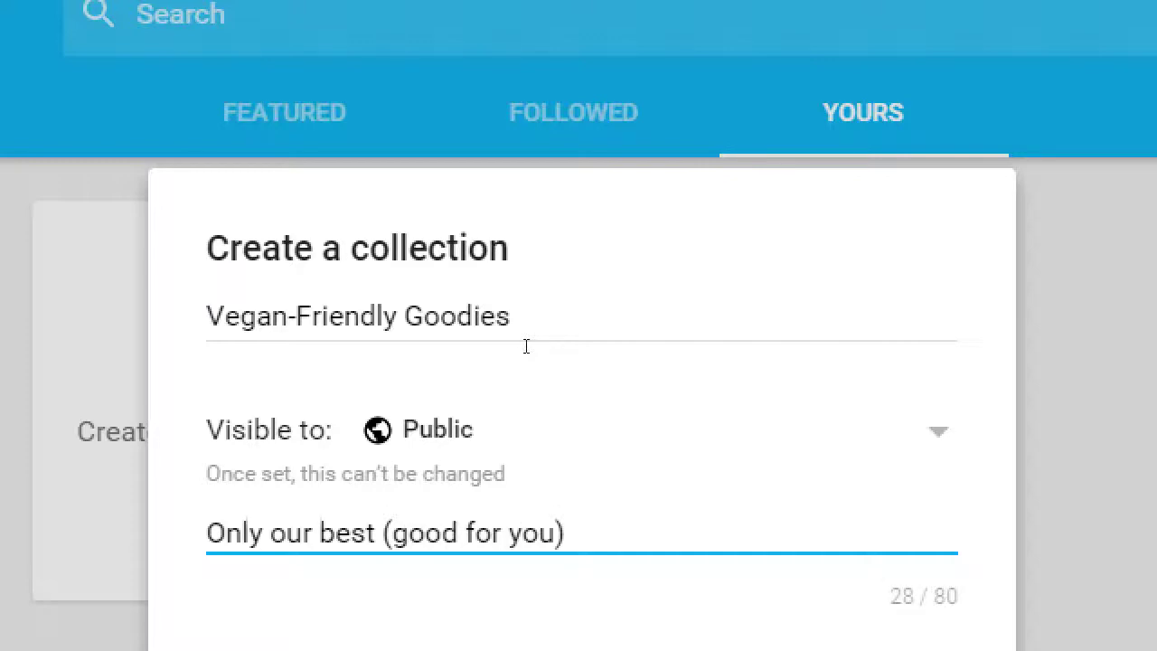
{"action": "type", "text": " back"}
{"action": "key", "text": "BackSpace"}
{"action": "key", "text": "BackSpace"}
{"action": "type", "text": "ked goods."}
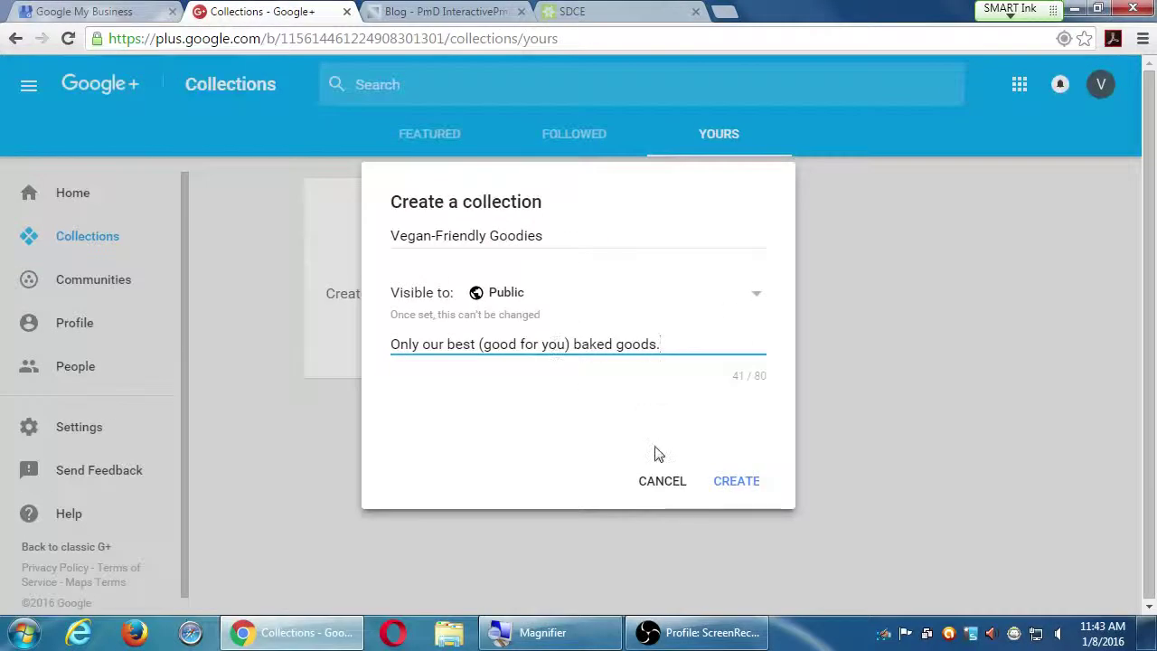
Create the Vegan-Friendly Goodies collection and change its colour to light blue.
{"action": "left_click", "coordinate": [739, 481]}
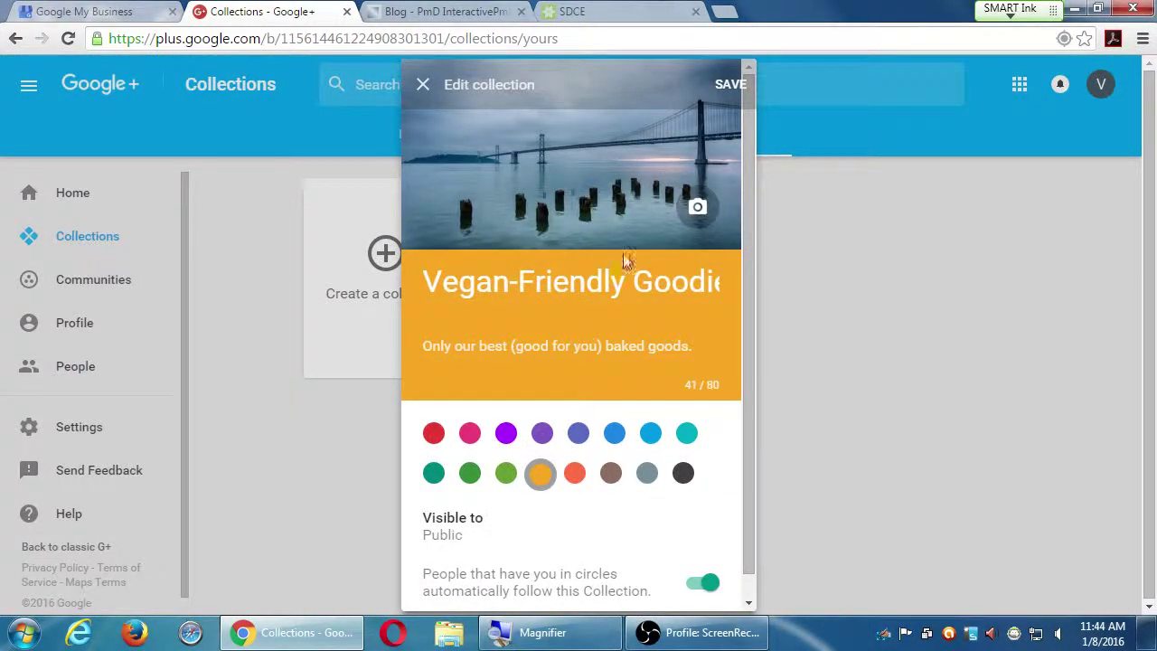
{"action": "scroll", "coordinate": [696, 208], "scroll_direction": "down", "scroll_amount": 1}
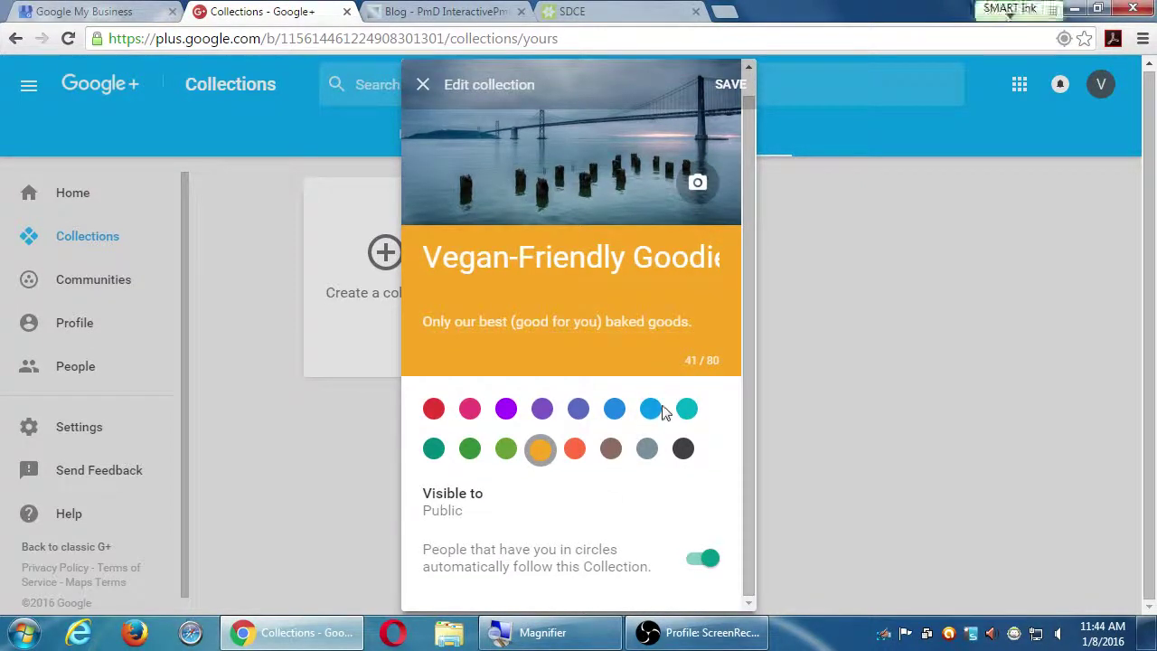
{"action": "left_click", "coordinate": [646, 412]}
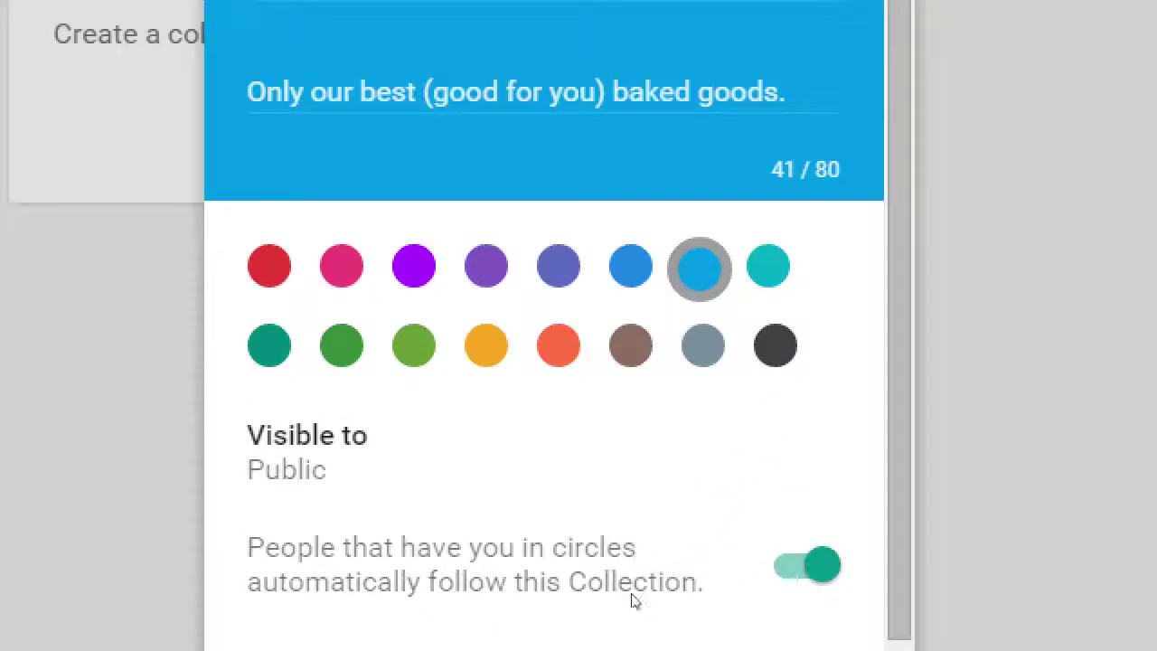
{"action": "scroll", "coordinate": [606, 551], "scroll_direction": "down", "scroll_amount": 1}
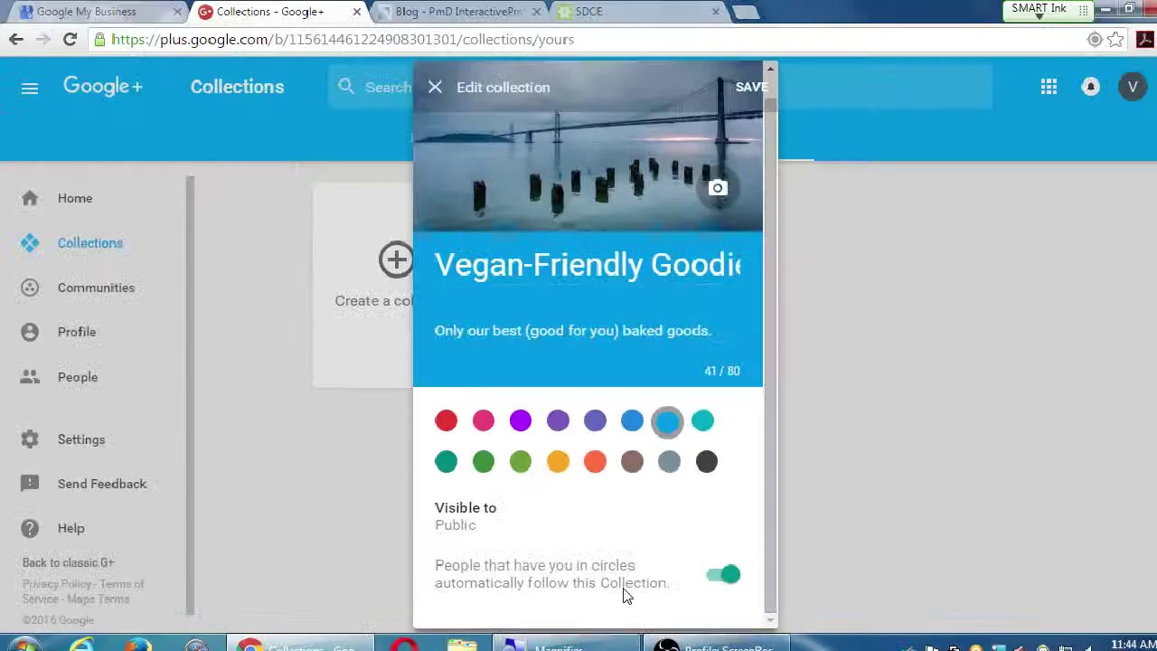
{"action": "scroll", "coordinate": [611, 539], "scroll_direction": "up", "scroll_amount": 1}
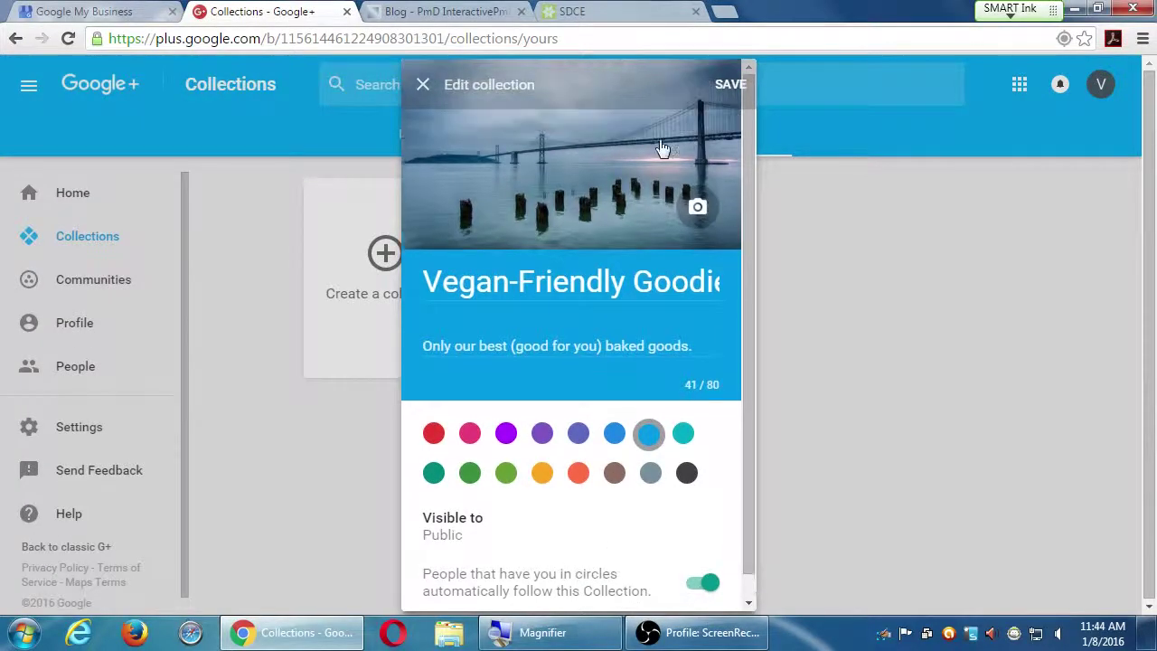
Save the collection and start a new post, keeping it shared to the collection.
{"action": "left_click", "coordinate": [730, 84]}
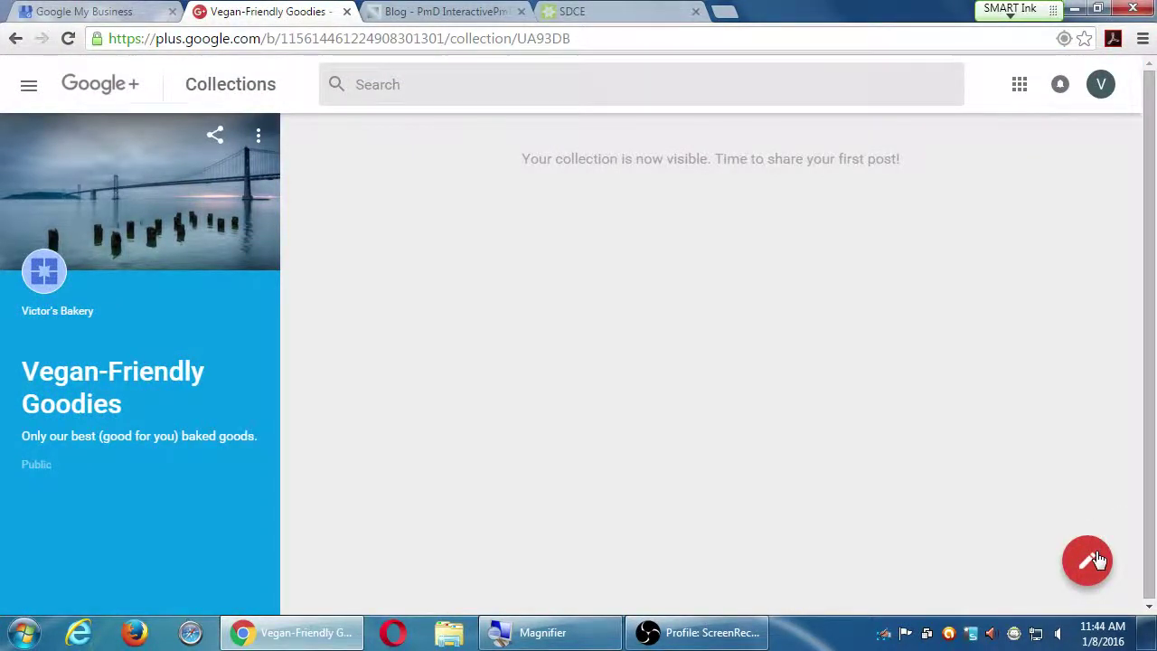
{"action": "left_click", "coordinate": [1089, 560]}
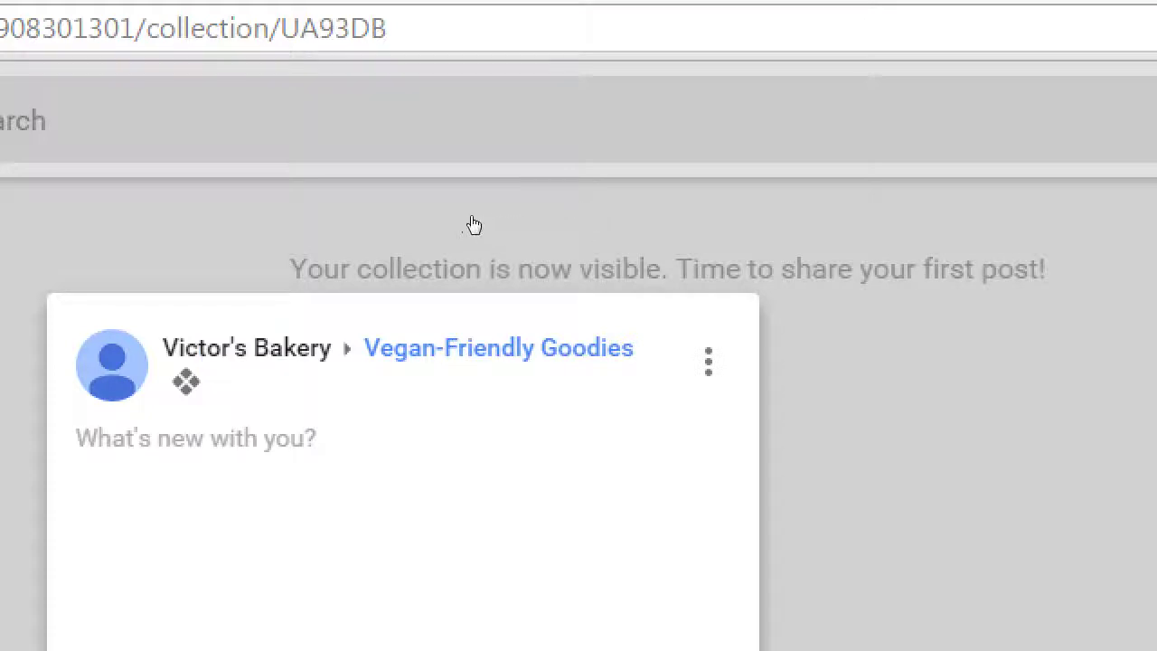
{"action": "key", "text": "Return"}
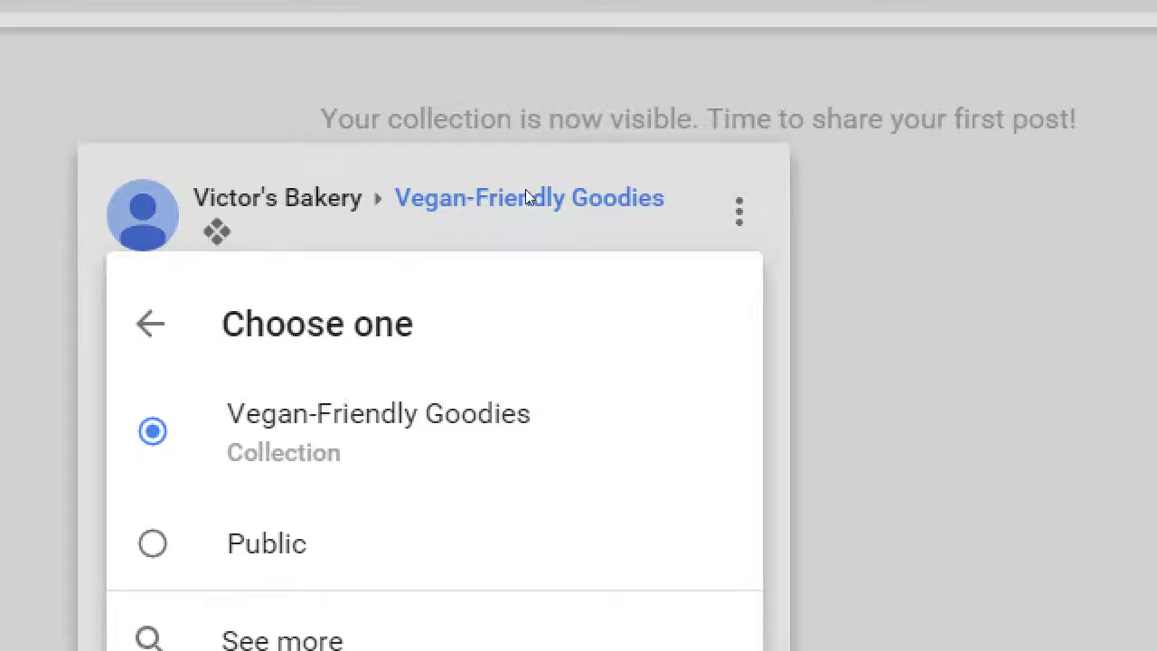
{"action": "key", "text": "Escape"}
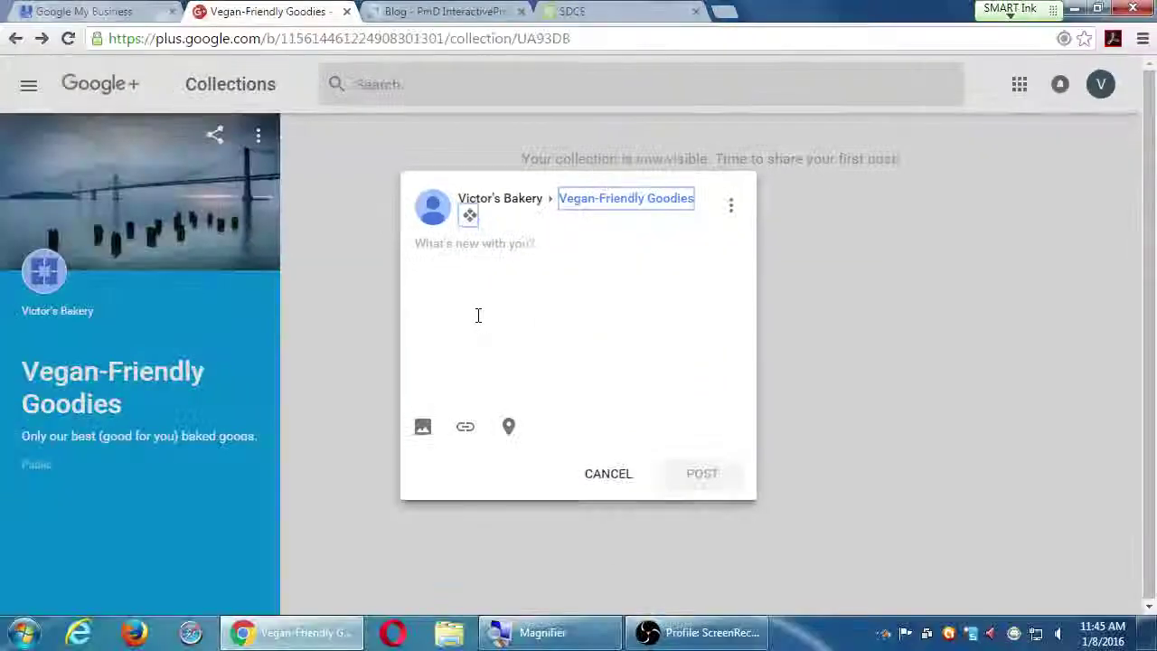
Attach the Desert.jpg photo from the computer to the post.
{"action": "left_click", "coordinate": [422, 428]}
{"action": "left_click", "coordinate": [471, 212]}
{"action": "left_click", "coordinate": [324, 180]}
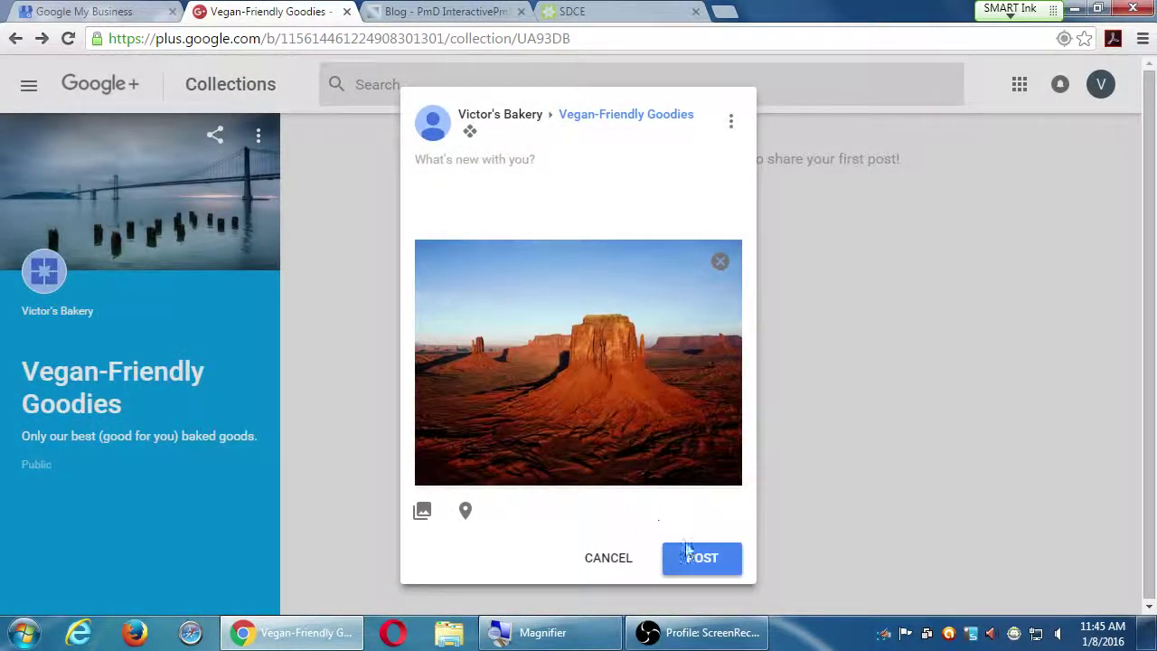
Post the Desert.jpg photo as the collection's first public post.
{"action": "left_click", "coordinate": [691, 552]}
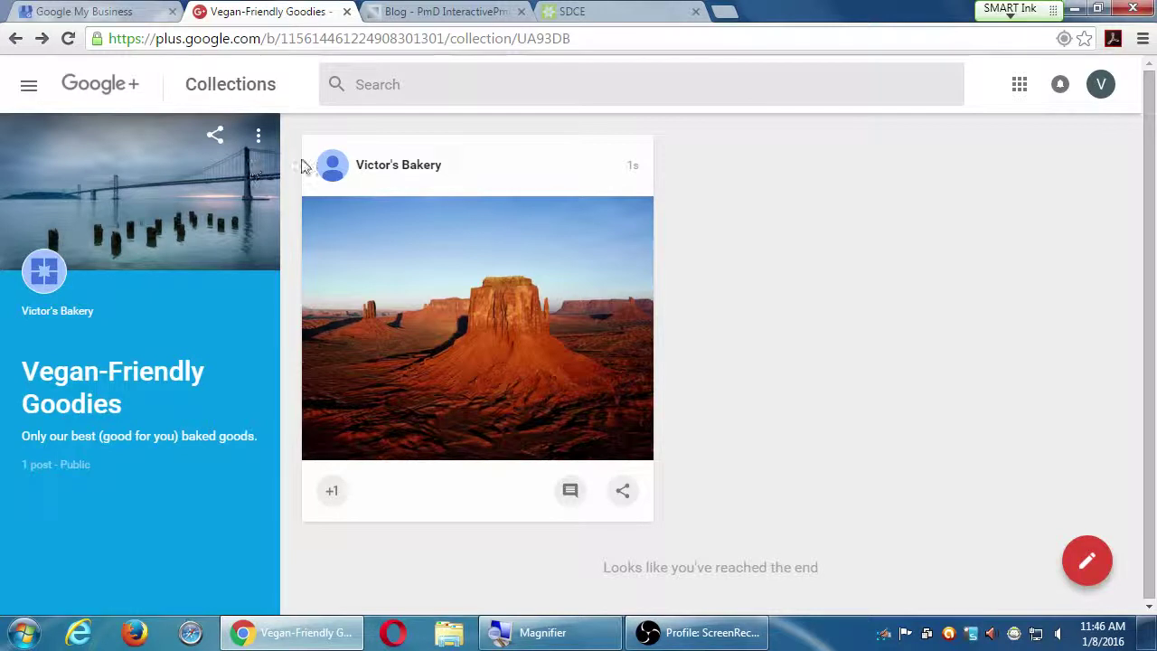
Leave the collection and go to the Featured collections overview.
{"action": "left_click", "coordinate": [258, 136]}
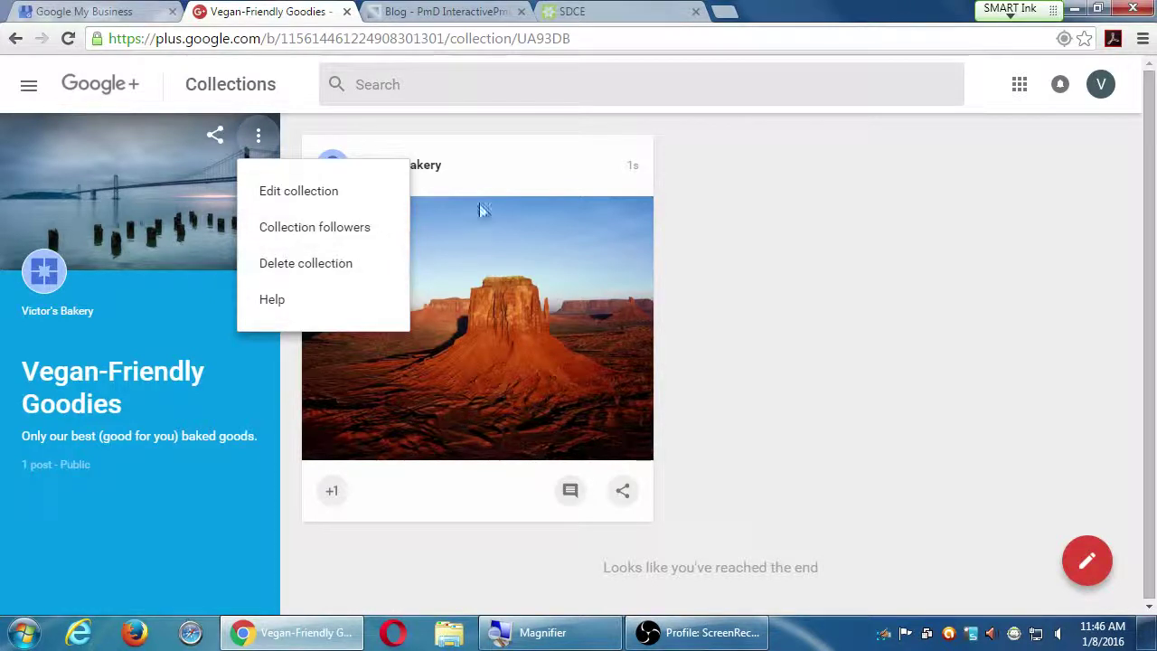
{"action": "left_click", "coordinate": [723, 210]}
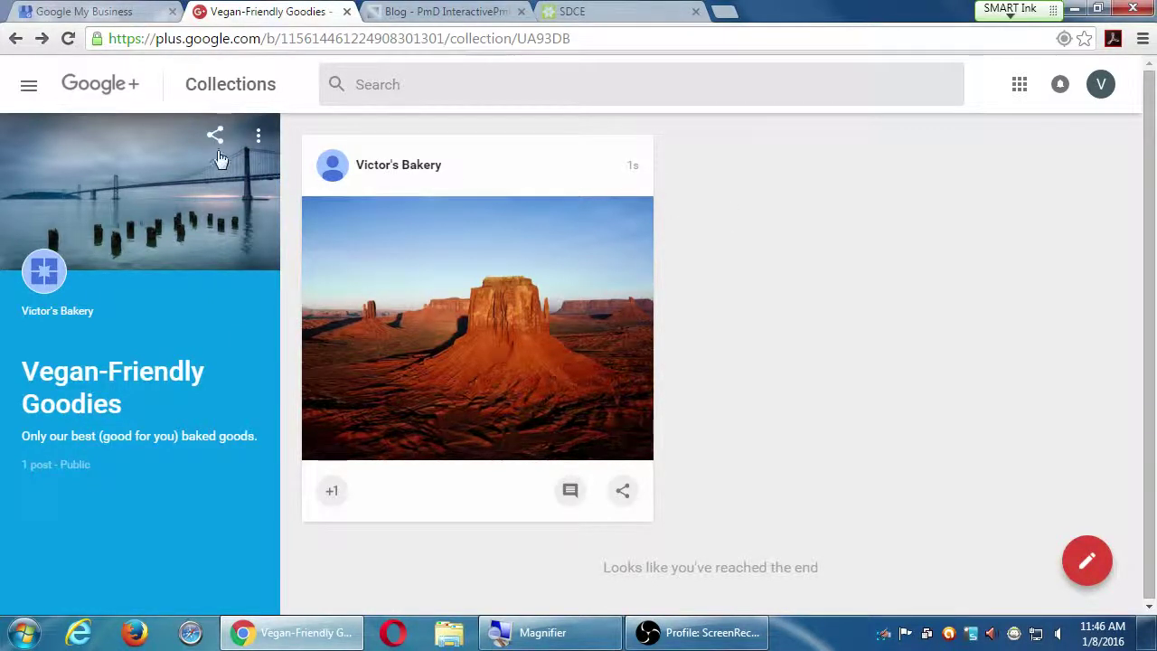
{"action": "left_click", "coordinate": [27, 87]}
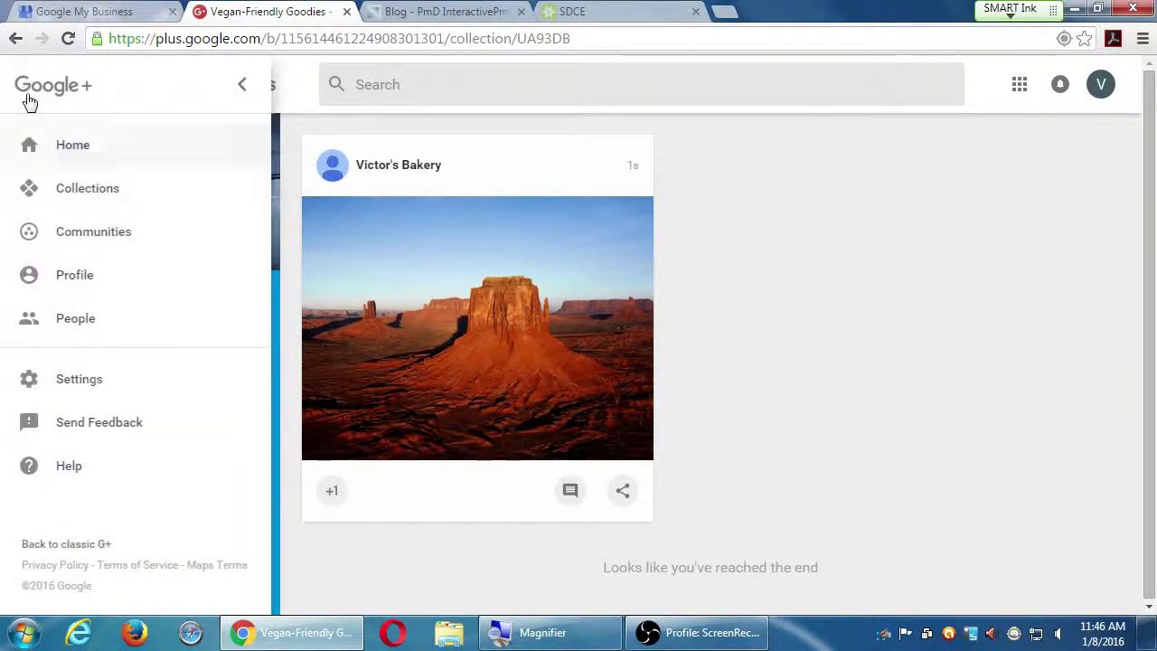
{"action": "left_click", "coordinate": [72, 205]}
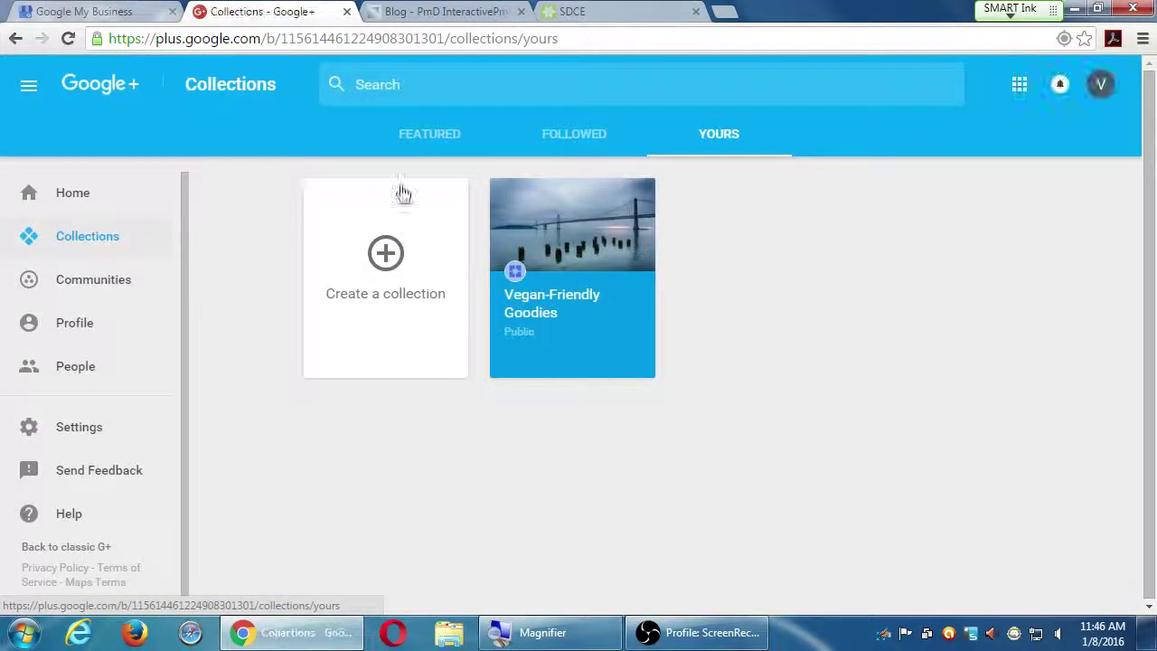
{"action": "left_click", "coordinate": [439, 143]}
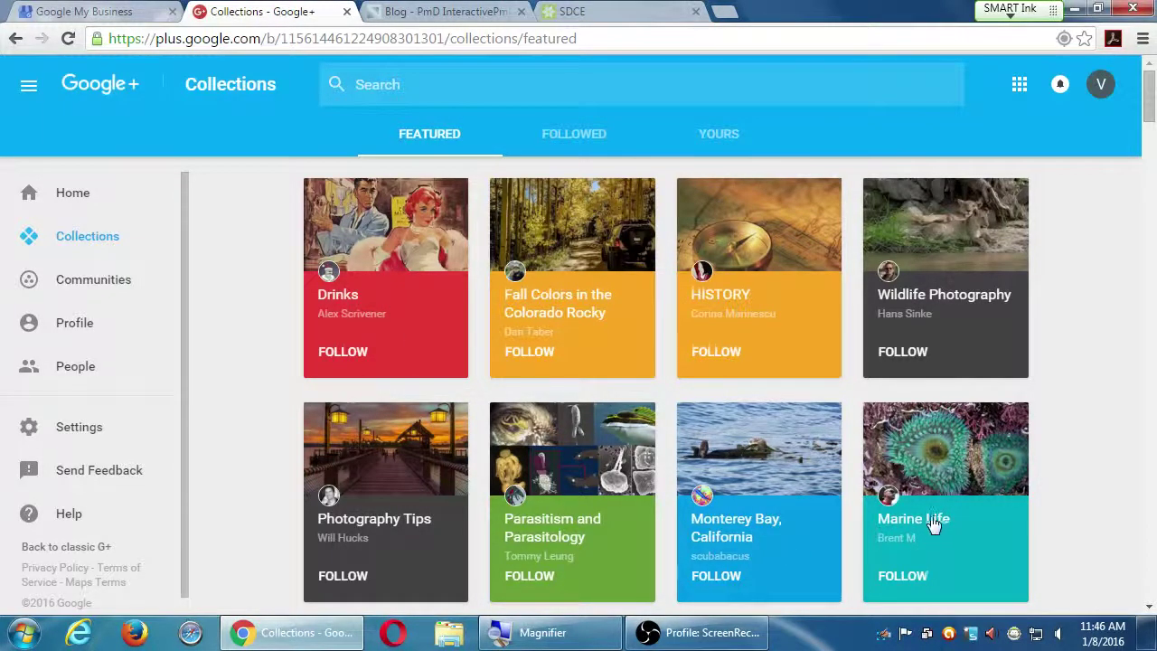
Browse the followed collections, including Culinary Glossary and Side Dish Recipes.
{"action": "left_click", "coordinate": [572, 145]}
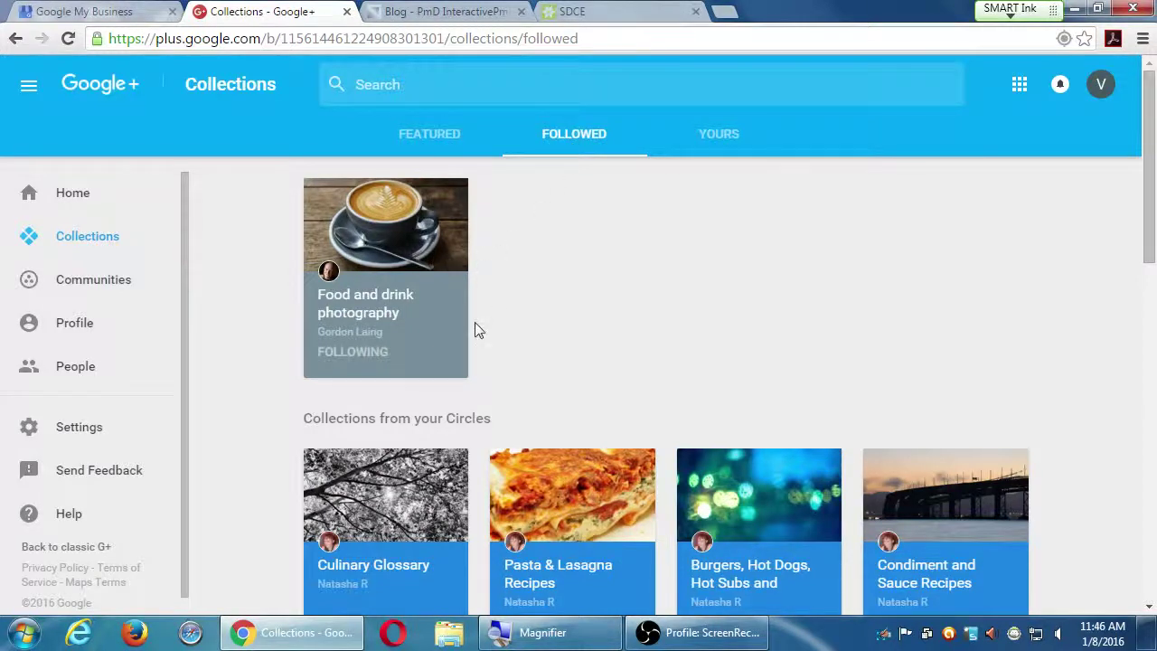
{"action": "scroll", "coordinate": [440, 269], "scroll_direction": "down", "scroll_amount": 2}
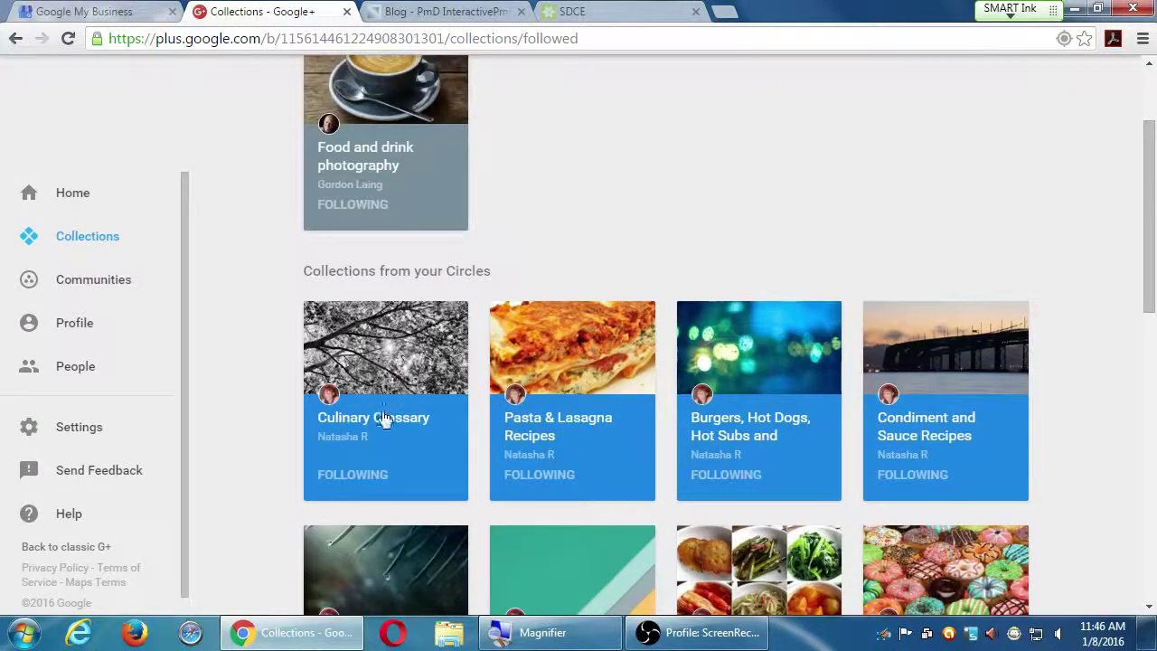
{"action": "scroll", "coordinate": [379, 411], "scroll_direction": "down", "scroll_amount": 1}
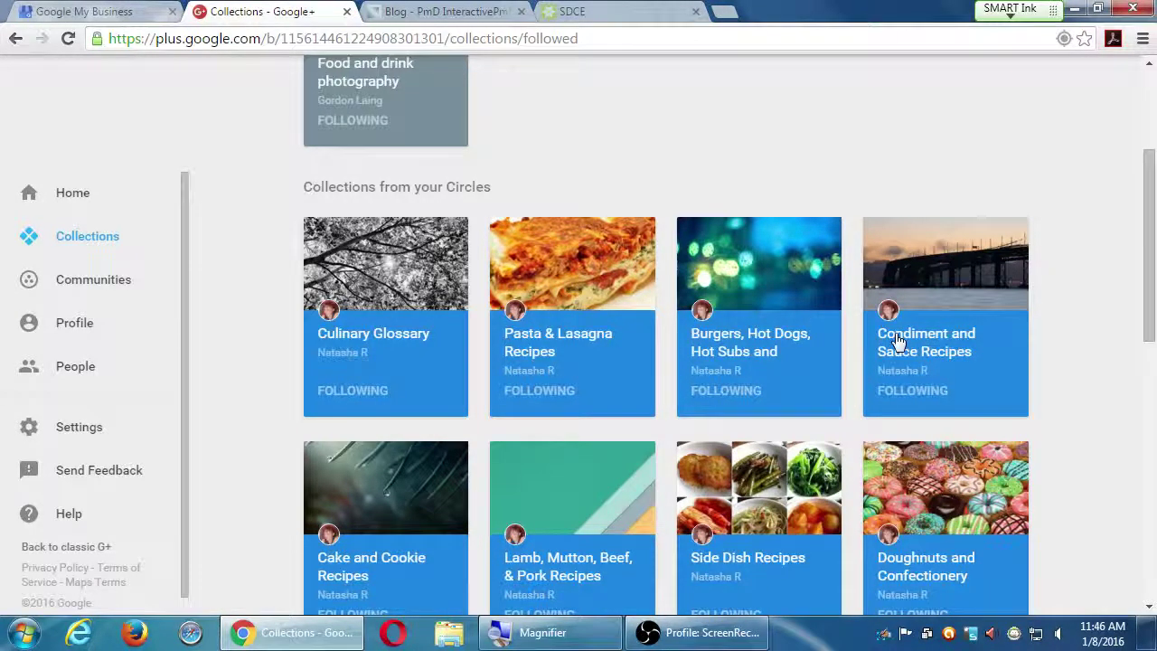
{"action": "scroll", "coordinate": [822, 357], "scroll_direction": "down", "scroll_amount": 1}
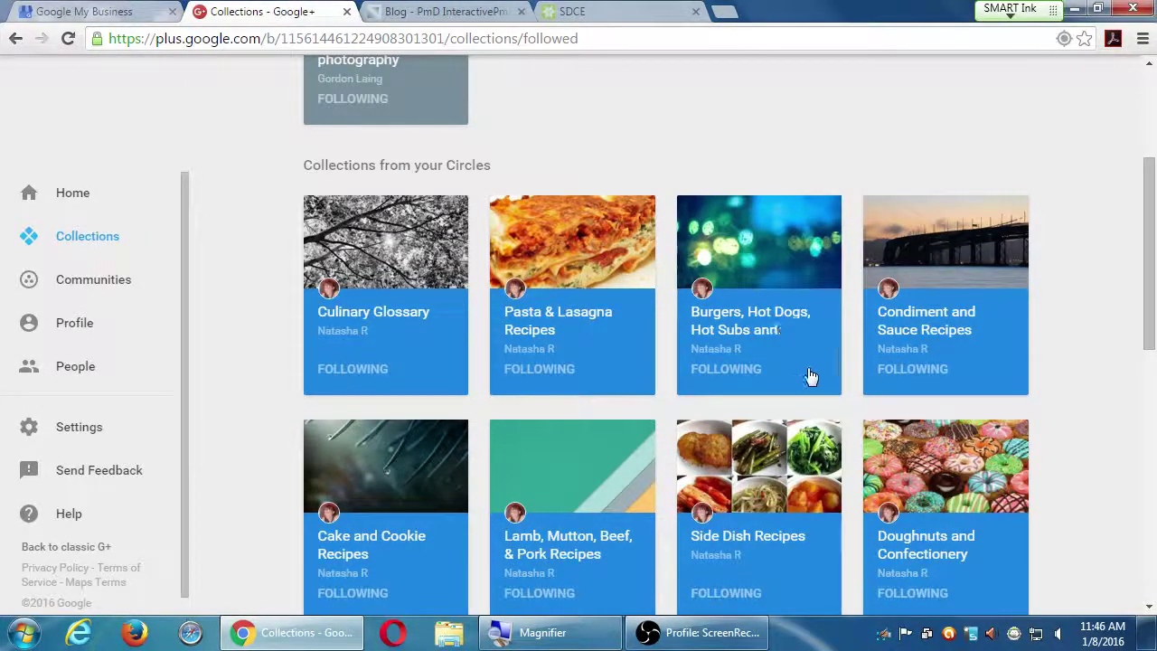
Unfollow Burgers, Hot Dogs, Hot Subs and Sandwich Recipes, then view recommended communities like Nutrition and Health.
{"action": "left_click", "coordinate": [769, 343]}
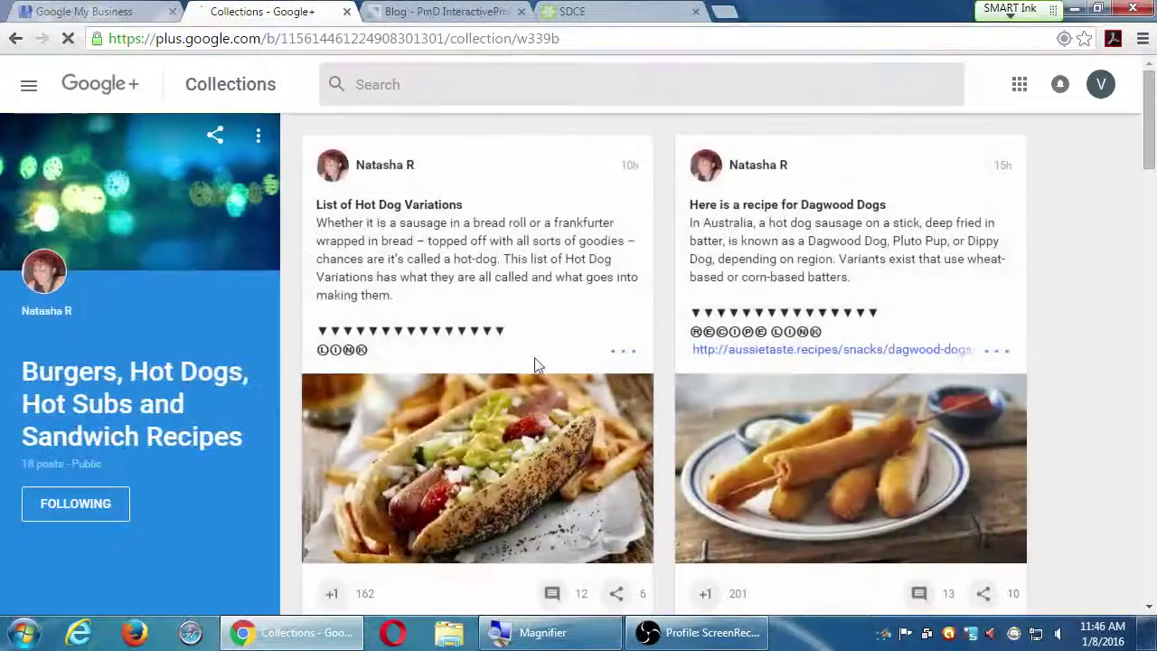
{"action": "left_click", "coordinate": [67, 511]}
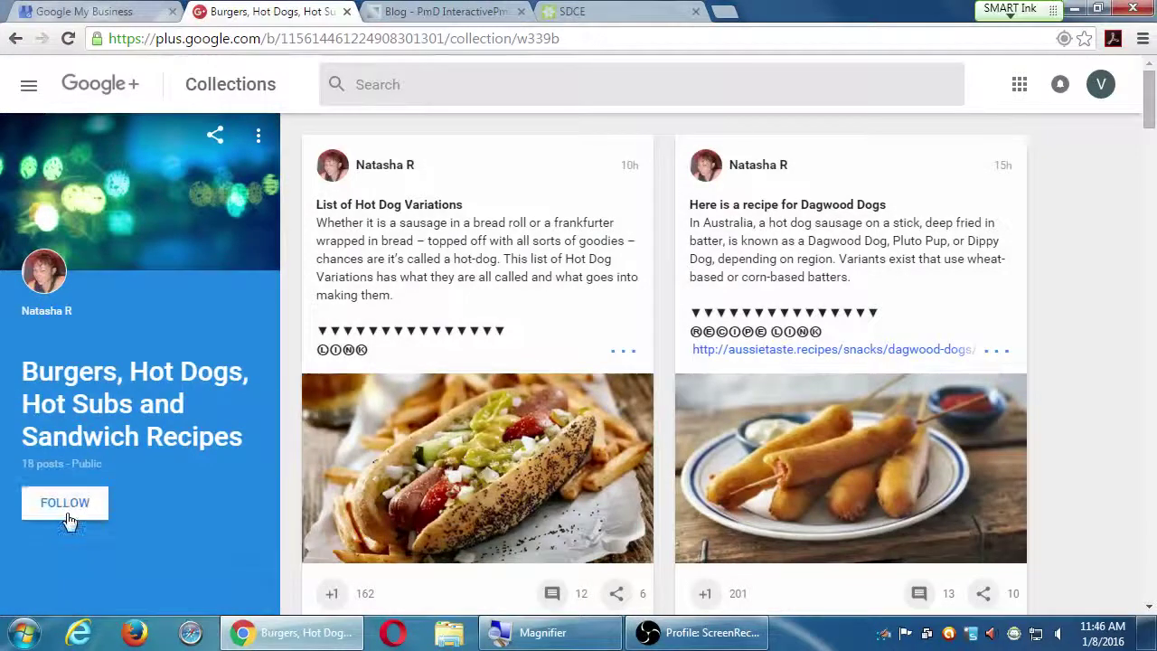
{"action": "left_click", "coordinate": [32, 83]}
{"action": "left_click", "coordinate": [41, 229]}
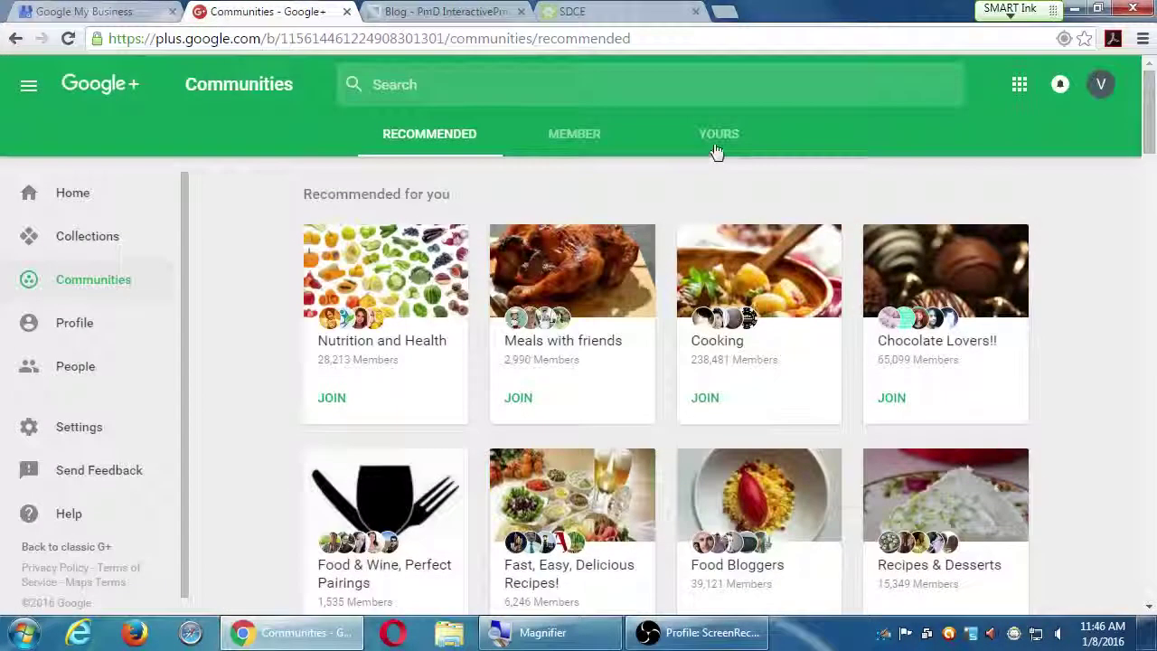
{"action": "left_click", "coordinate": [717, 137]}
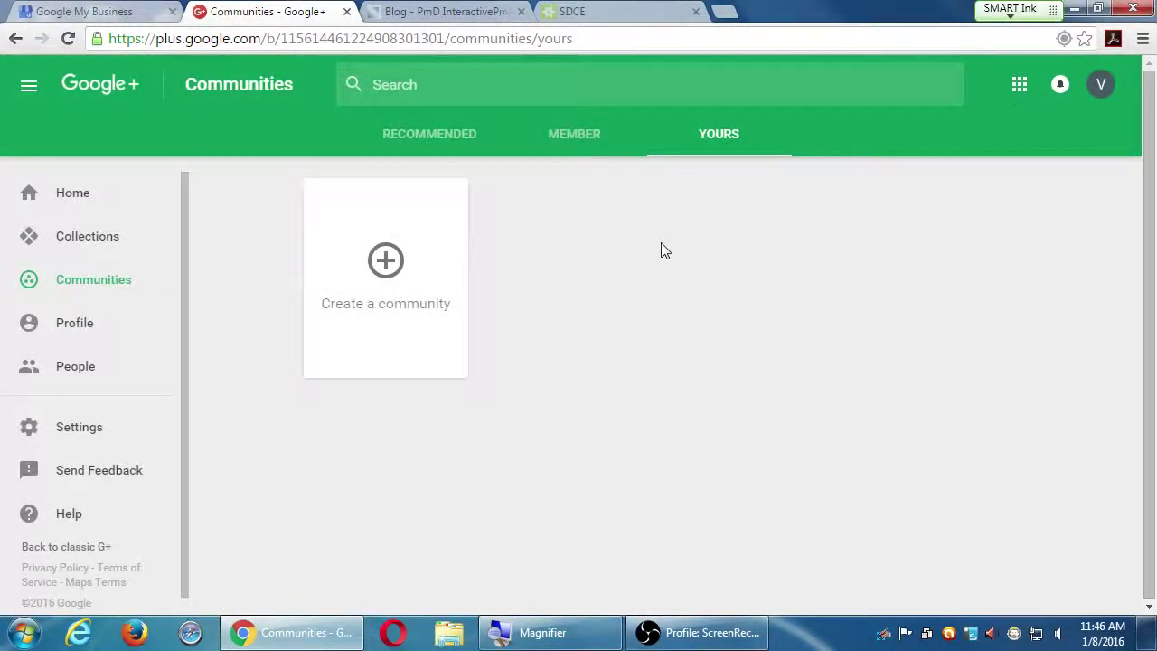
{"action": "key", "text": "F5"}
{"action": "key", "text": "F5"}
{"action": "left_click", "coordinate": [430, 135]}
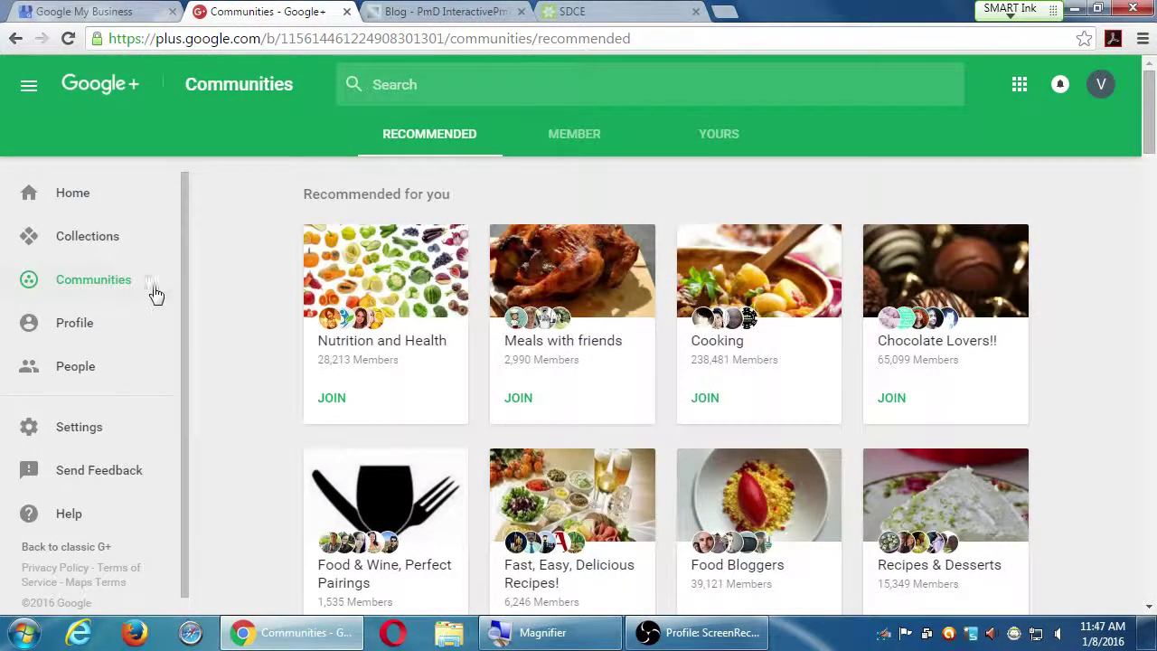
Return to the bakery's own collections, where the Public Vegan-Friendly Goodies collection is listed.
{"action": "left_click", "coordinate": [121, 243]}
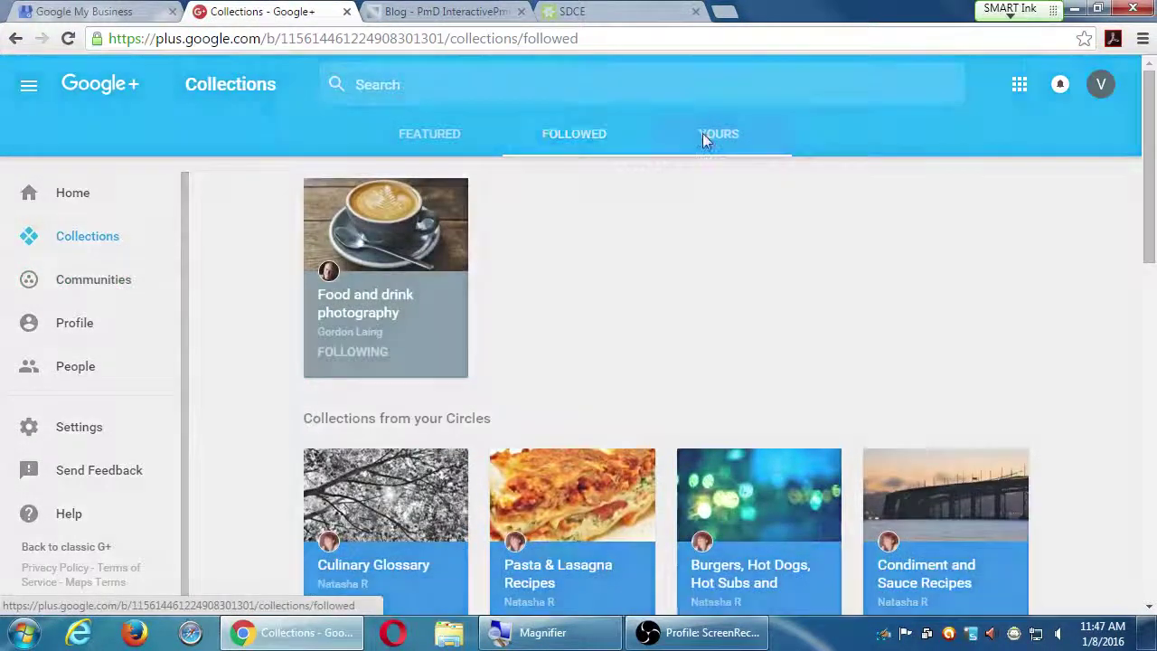
{"action": "left_click", "coordinate": [706, 132]}
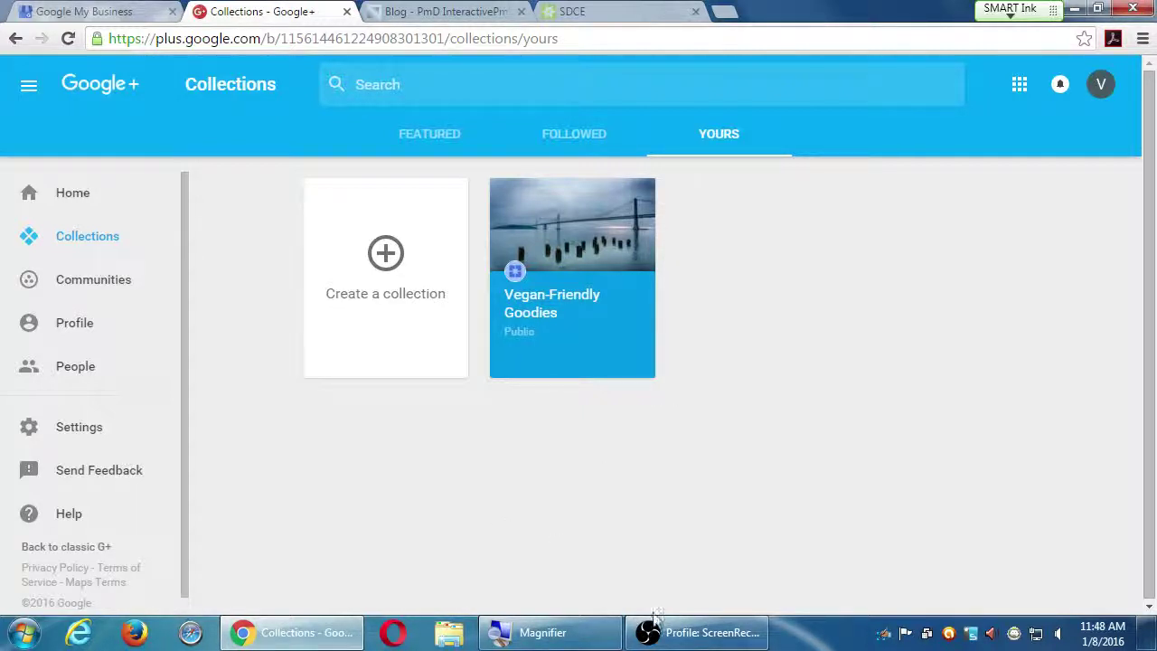
{"action": "left_click", "coordinate": [684, 632]}
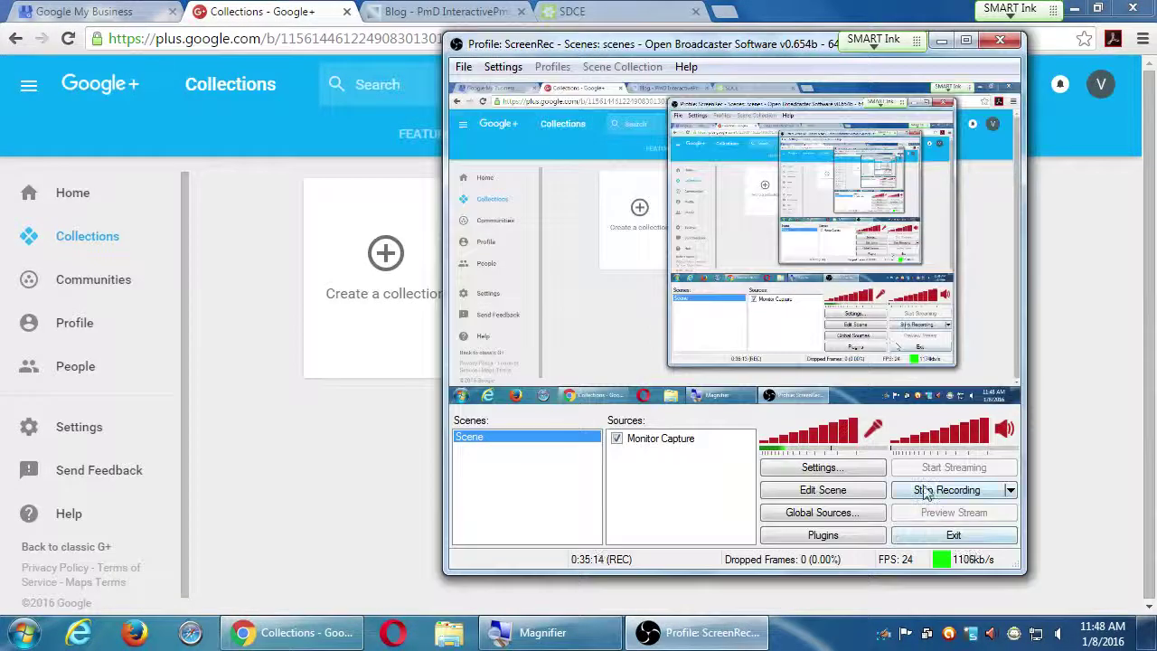